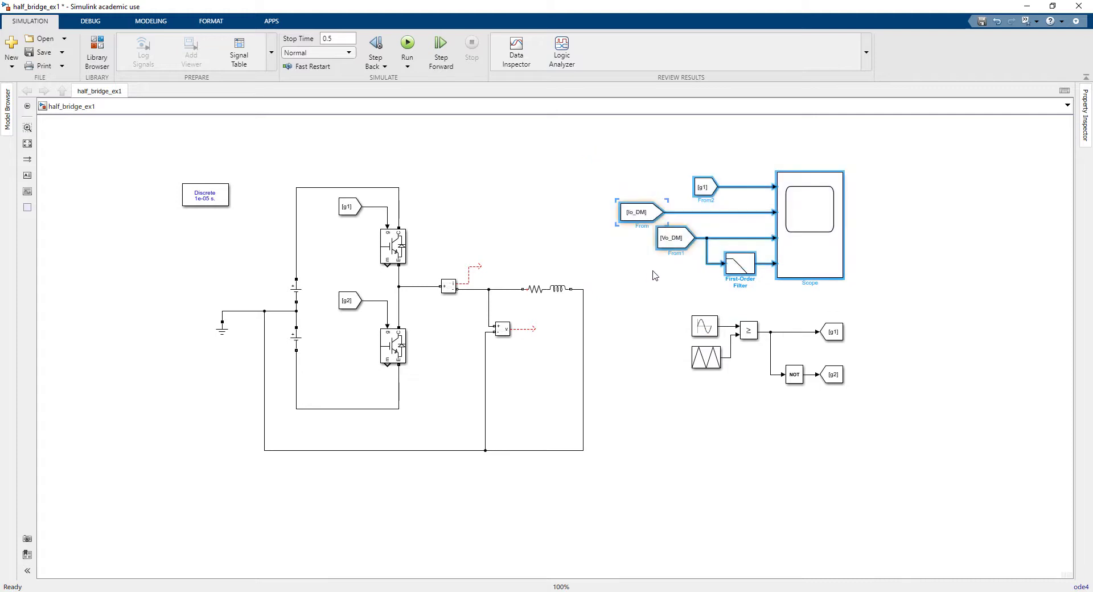
- Remove the scope and its input blocks, and move the gate-signal generator blocks to the empty lower-right area of the diagram
{"action": "left_click_drag", "start_coordinate": [909, 299], "coordinate": [661, 453]}
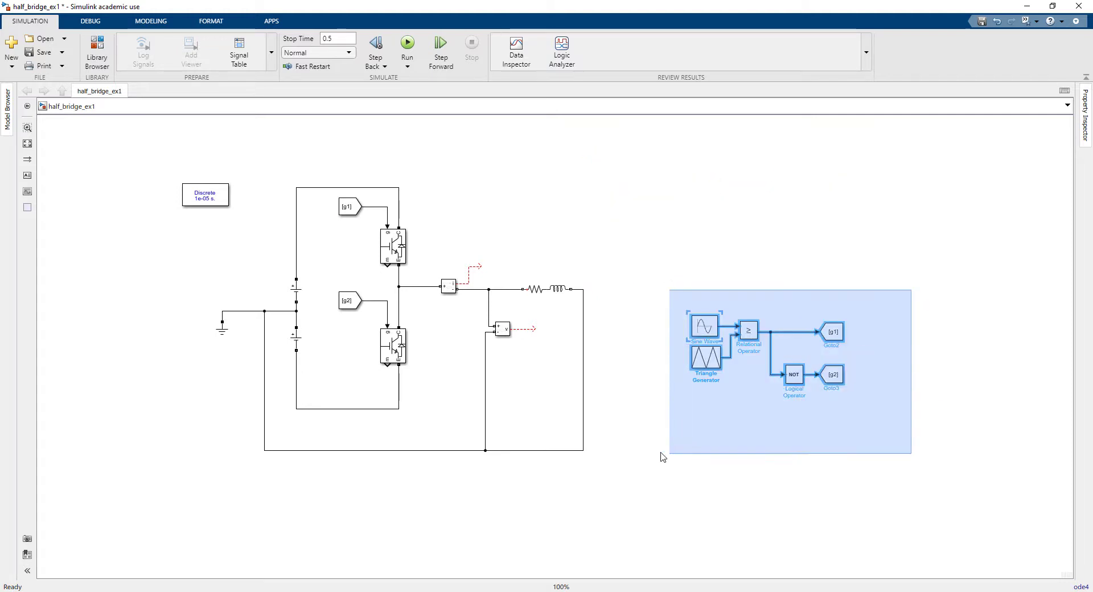
{"action": "left_click_drag", "start_coordinate": [751, 337], "coordinate": [941, 449]}
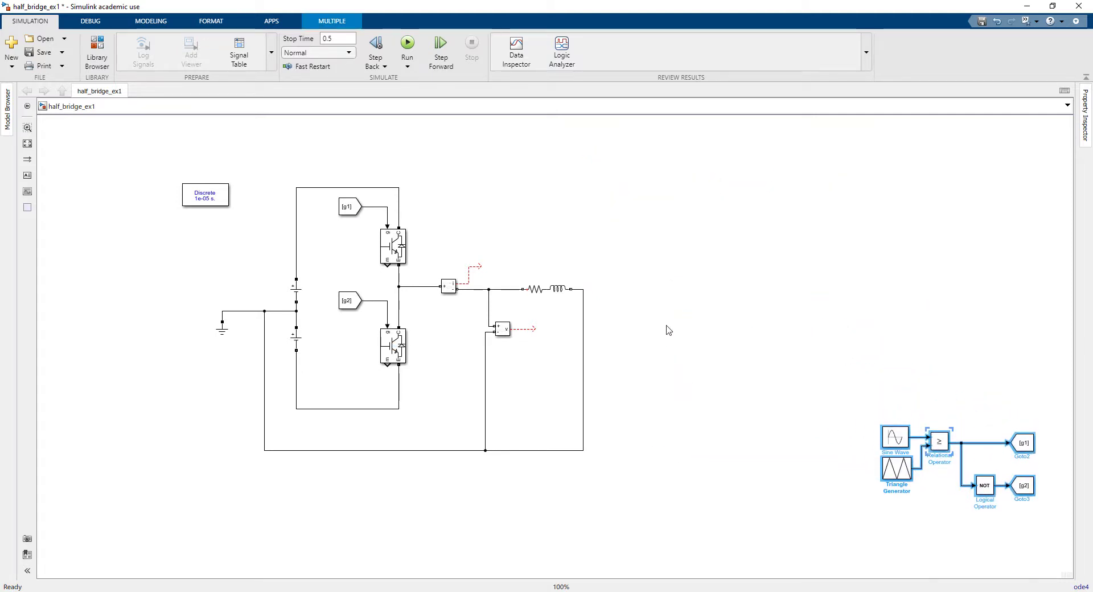
{"action": "left_click", "coordinate": [549, 393]}
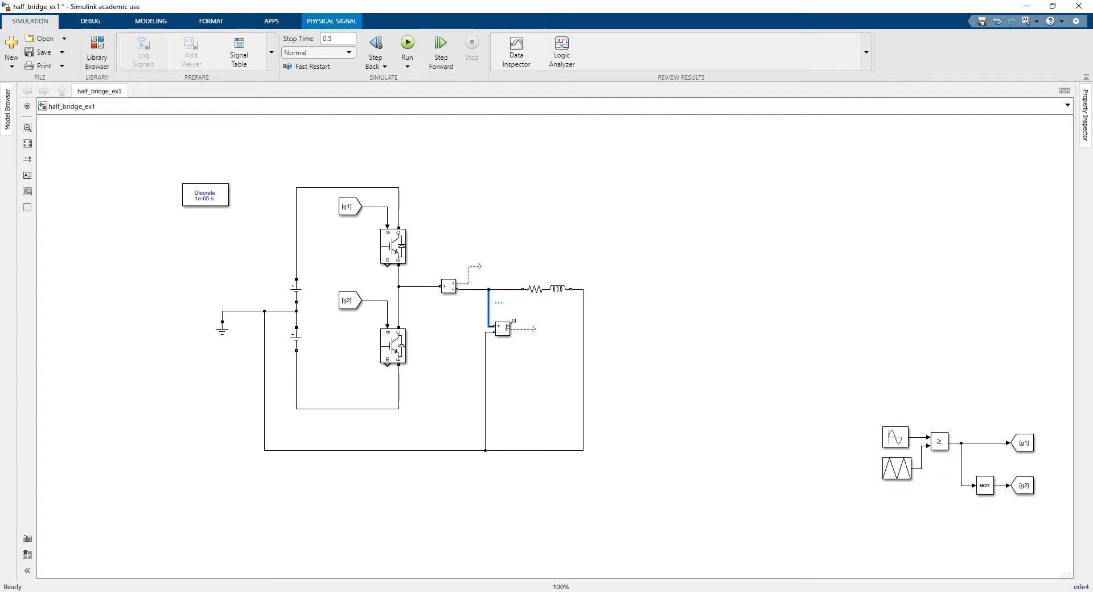
- Delete the voltage measurement block's two connecting wires and move the block away from the circuit, beside the gate-signal generator
{"action": "key", "text": "Delete"}
{"action": "left_click", "coordinate": [485, 357]}
{"action": "key", "text": "Delete"}
{"action": "left_click", "coordinate": [502, 329]}
{"action": "left_click_drag", "start_coordinate": [502, 329], "coordinate": [769, 496]}
{"action": "left_click", "coordinate": [583, 441]}
- Delete the current measurement's dangling output wire, the load's return wire and the ground wire at the source midpoint
{"action": "left_click", "coordinate": [469, 275]}
{"action": "key", "text": "Delete"}
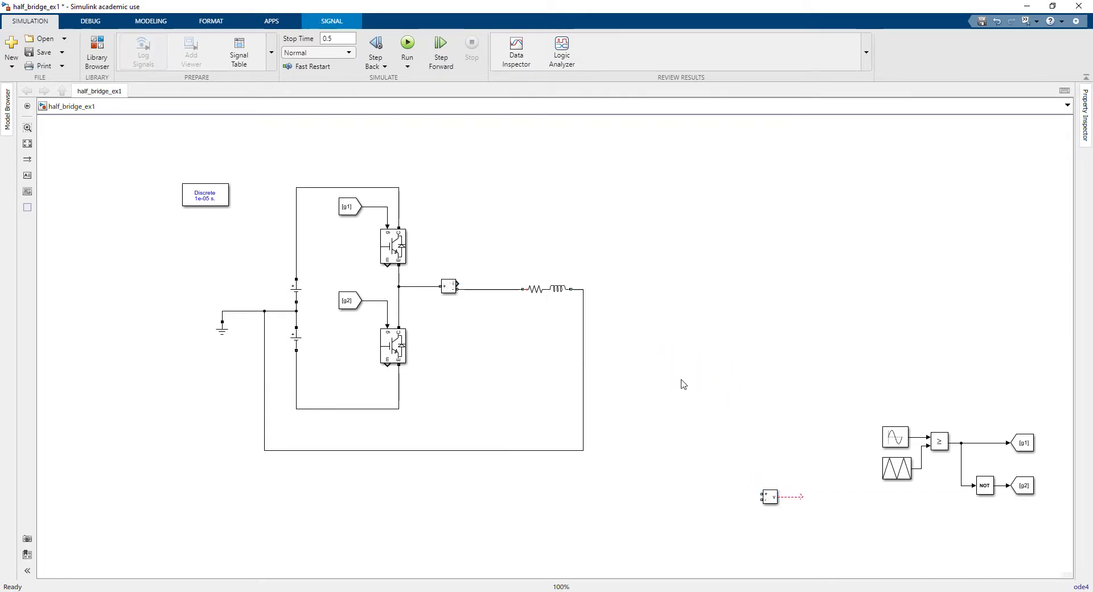
{"action": "left_click", "coordinate": [583, 349]}
{"action": "key", "text": "Delete"}
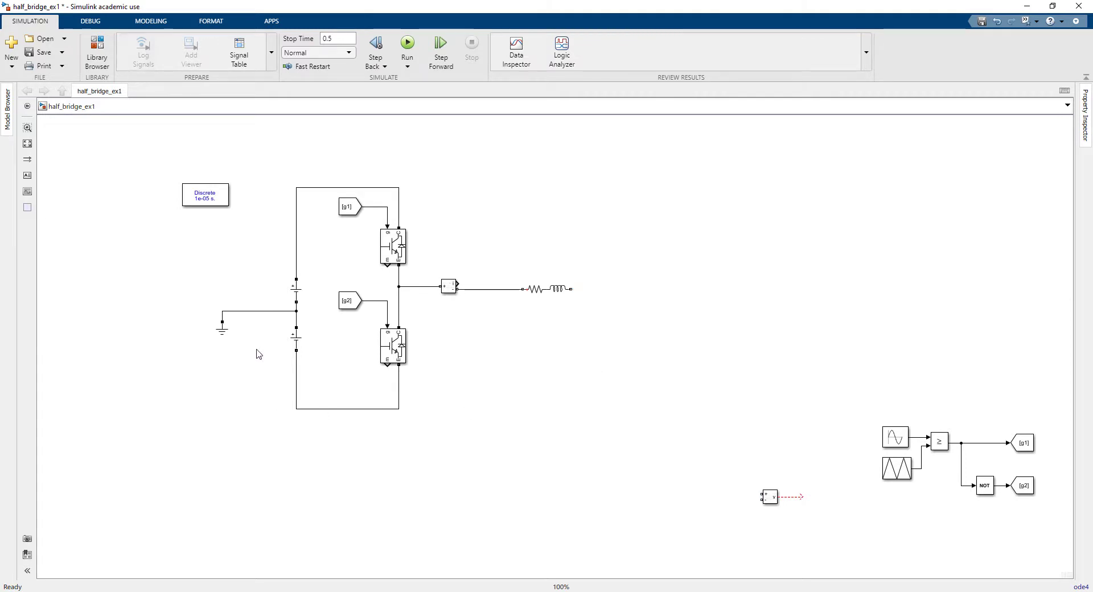
{"action": "left_click", "coordinate": [274, 312]}
{"action": "key", "text": "Delete"}
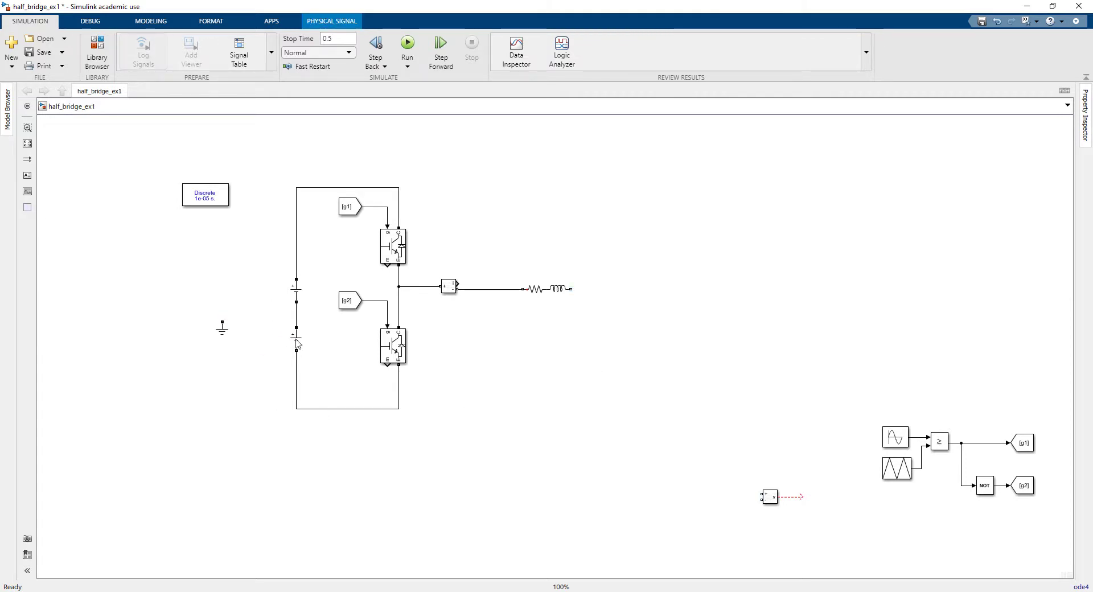
- Delete the lower DC voltage source and move the ground below the remaining source, onto the bridge's bottom rail
{"action": "left_click", "coordinate": [301, 343]}
{"action": "key", "text": "Delete"}
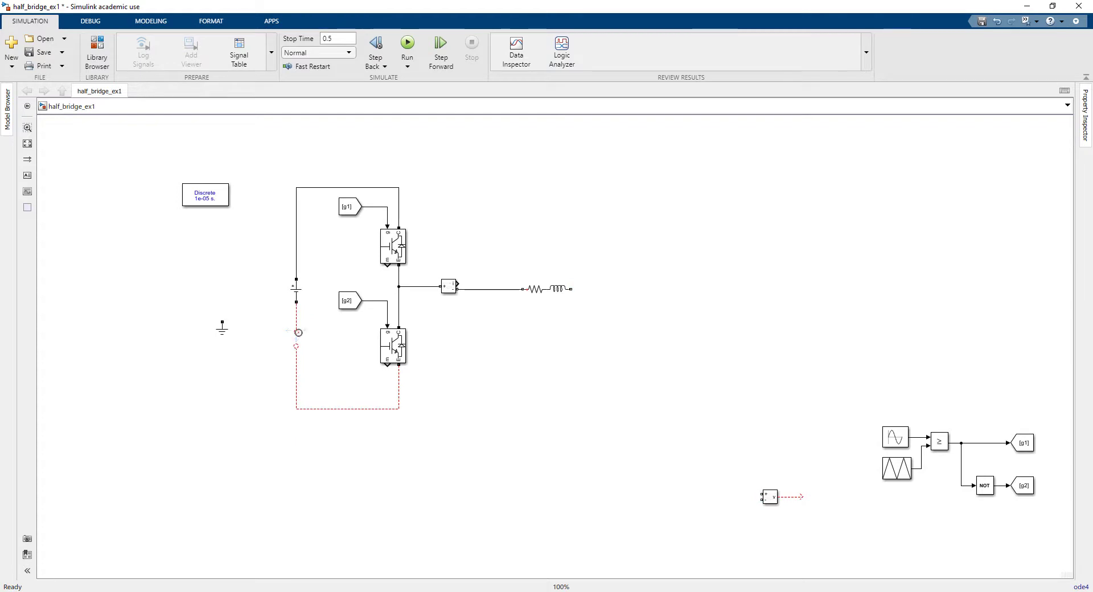
{"action": "mouse_move", "coordinate": [224, 336]}
{"action": "left_mouse_down"}
{"action": "mouse_move", "coordinate": [271, 389]}
{"action": "mouse_move", "coordinate": [302, 395]}
{"action": "mouse_move", "coordinate": [295, 410]}
{"action": "mouse_move", "coordinate": [296, 372]}
{"action": "left_mouse_up"}
- Set the DC voltage source's amplitude to 1200 V
{"action": "double_click", "coordinate": [296, 290]}
{"action": "double_click", "coordinate": [455, 291]}
{"action": "type", "text": "1200"}
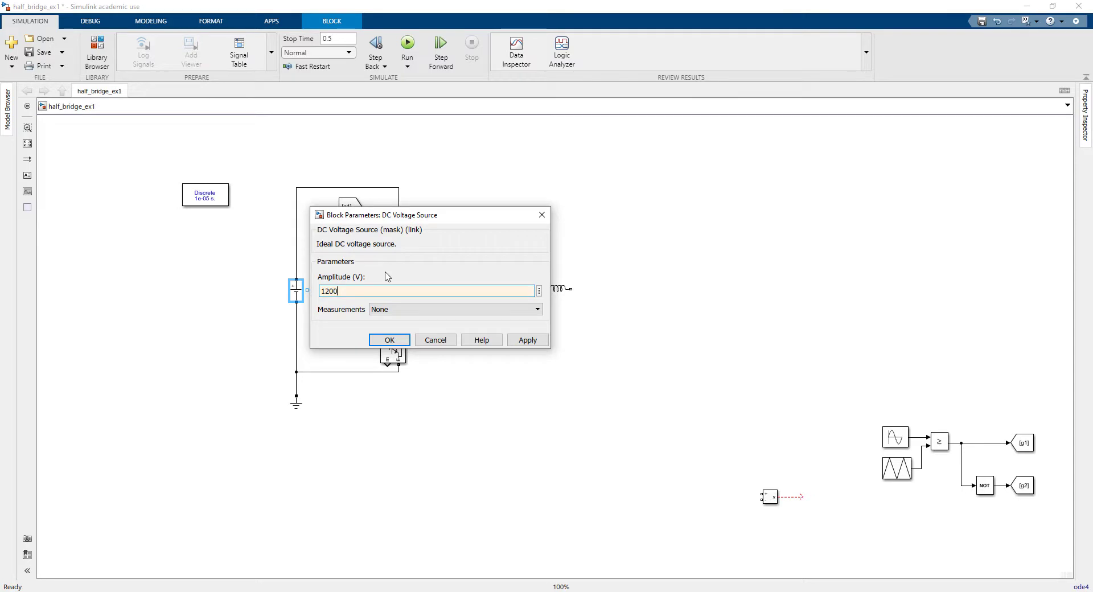
{"action": "left_click", "coordinate": [396, 344]}
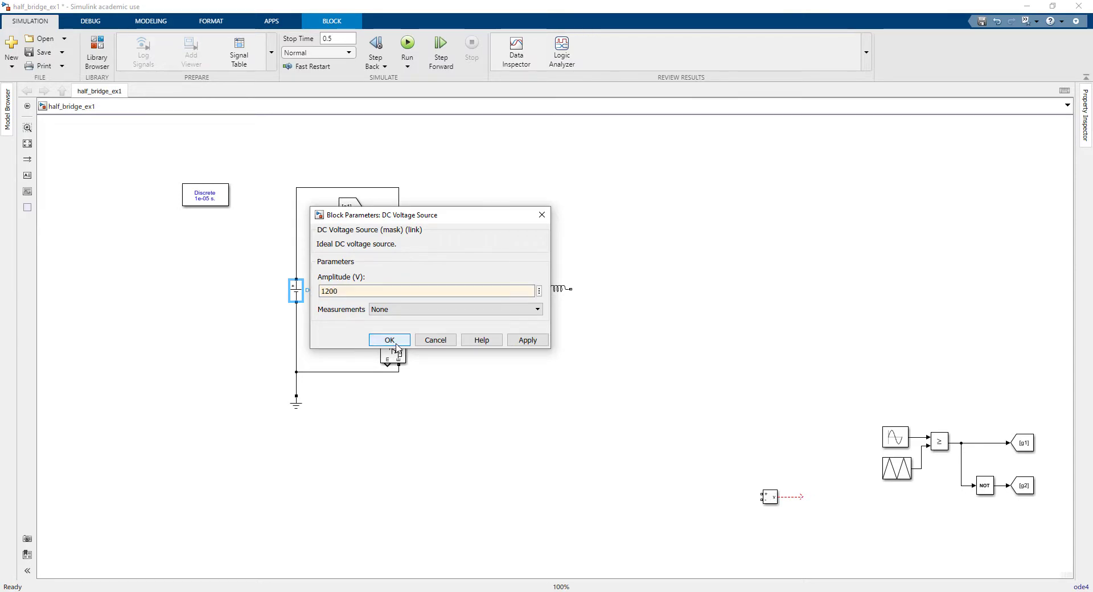
{"action": "left_click", "coordinate": [560, 352]}
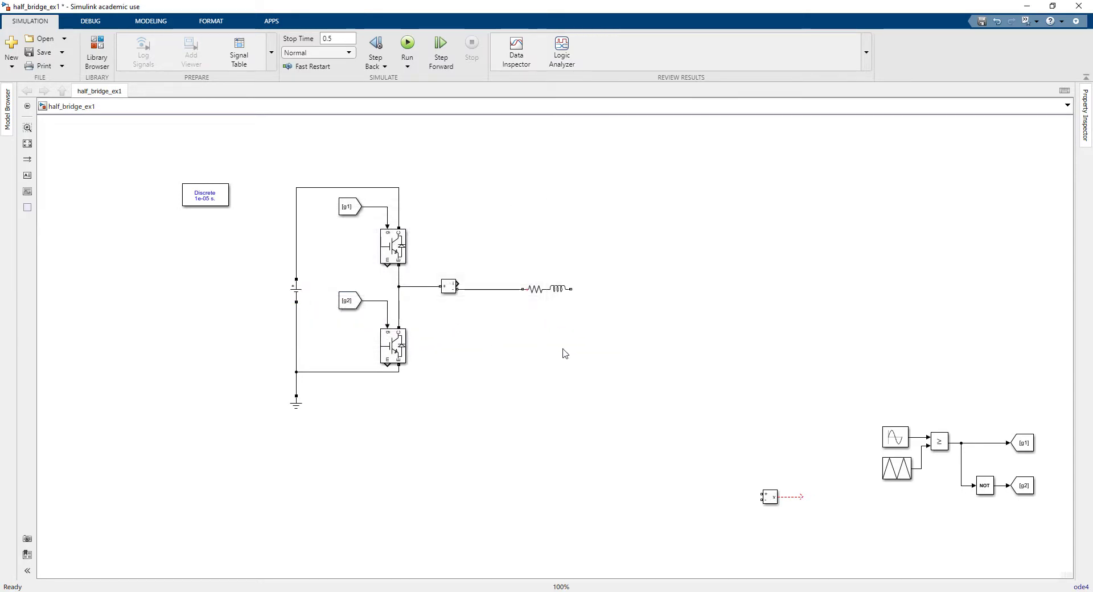
- Move the Series RLC Branch farther from the bridge and place a copy of the IGBT leg with its From tags in the empty area below
{"action": "left_click_drag", "start_coordinate": [553, 290], "coordinate": [656, 290]}
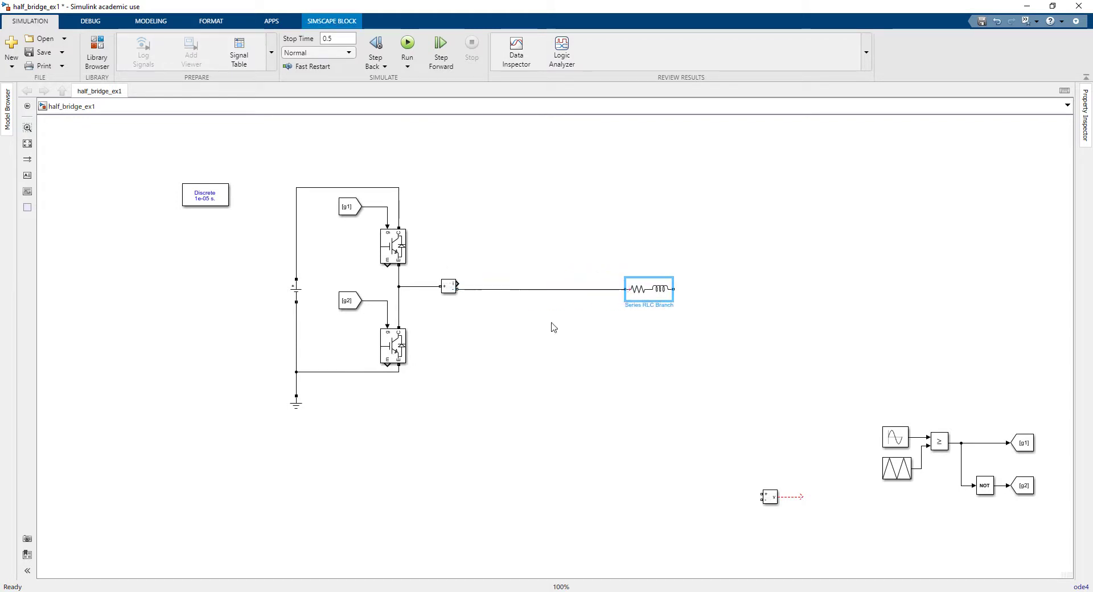
{"action": "left_click", "coordinate": [417, 206]}
{"action": "left_click_drag", "start_coordinate": [375, 267], "coordinate": [329, 393]}
{"action": "left_click_drag", "start_coordinate": [393, 249], "coordinate": [530, 244]}
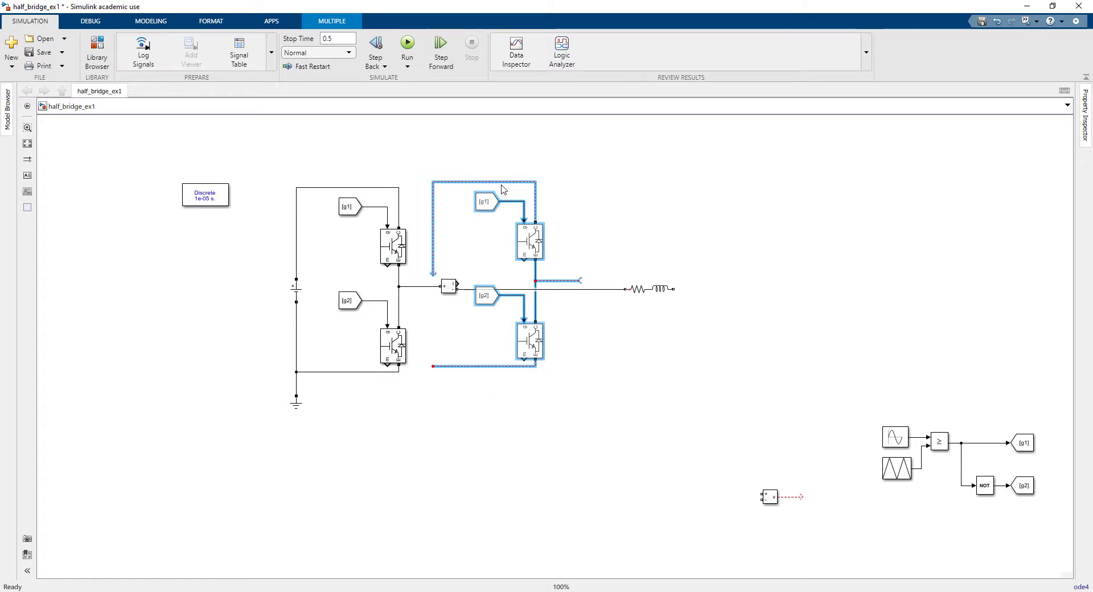
{"action": "left_click_drag", "start_coordinate": [504, 189], "coordinate": [503, 190]}
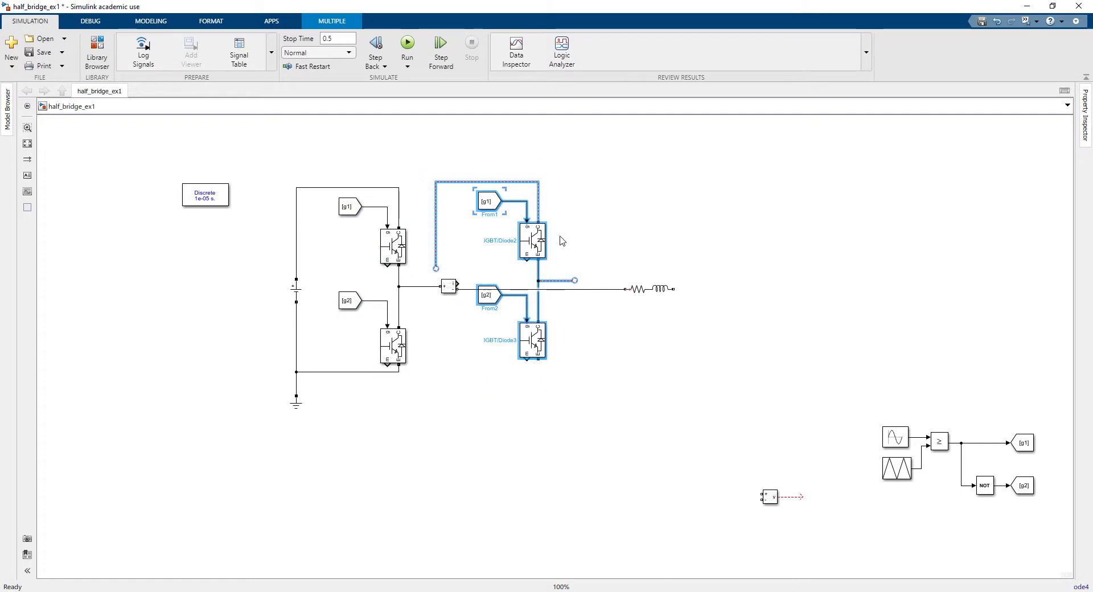
{"action": "left_click_drag", "start_coordinate": [538, 249], "coordinate": [569, 422]}
{"action": "left_click", "coordinate": [615, 370]}
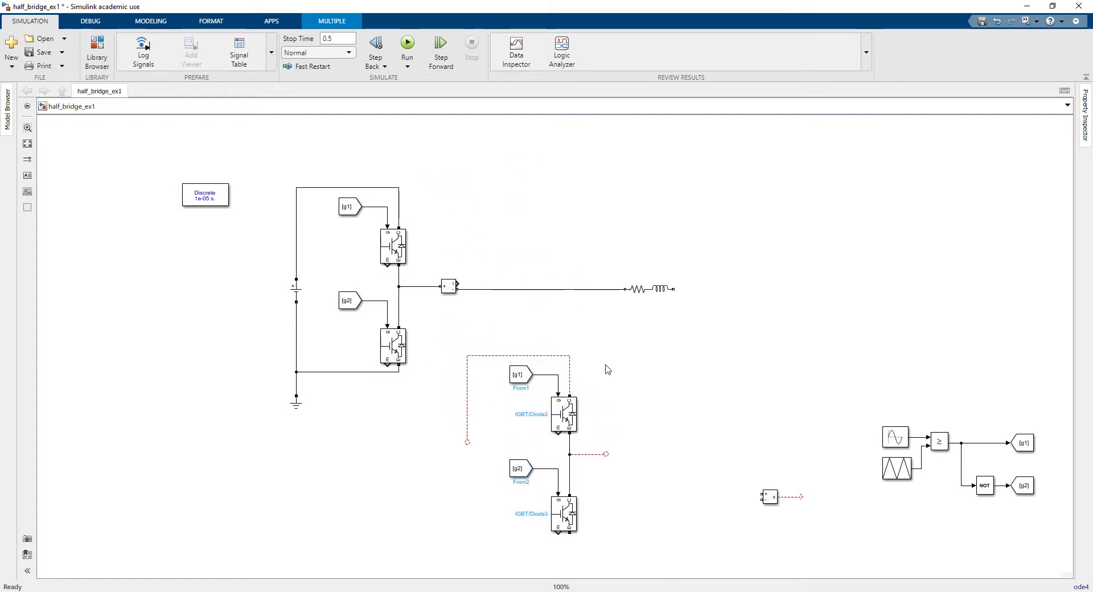
- Delete the copied leg's unconnected top wire and midpoint wire
{"action": "left_click", "coordinate": [483, 357]}
{"action": "key", "text": "Delete"}
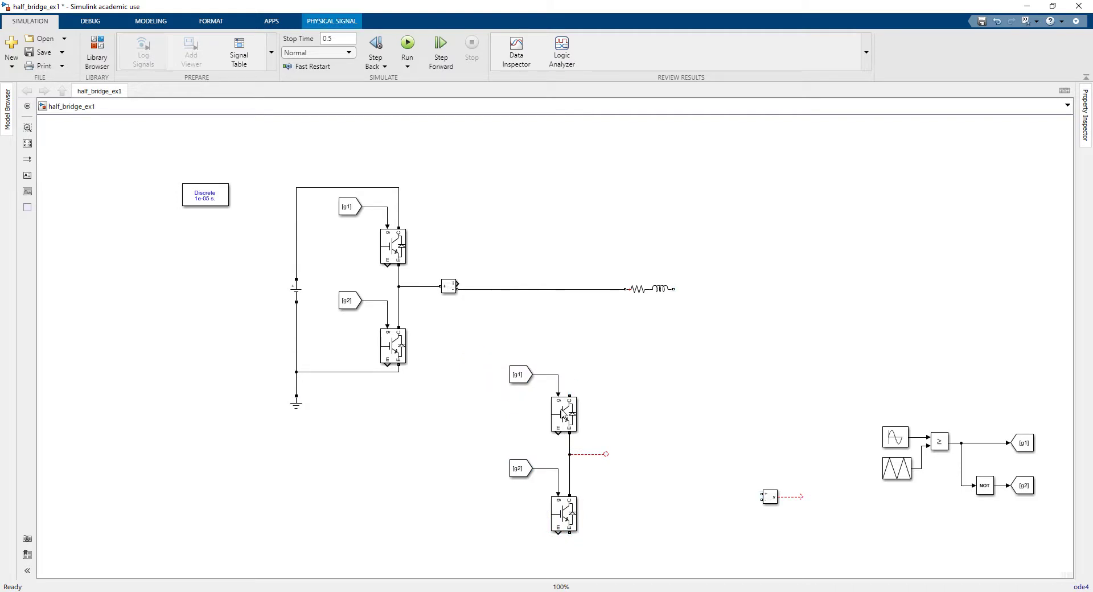
{"action": "left_click", "coordinate": [601, 455]}
{"action": "key", "text": "Delete"}
{"action": "left_click", "coordinate": [513, 476]}
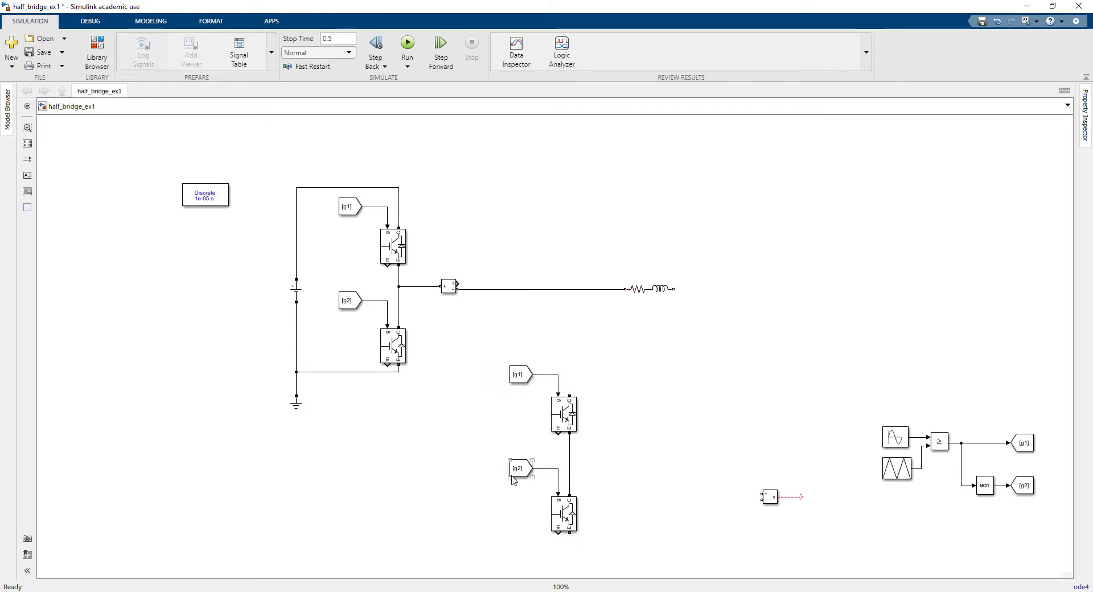
- Set the first leg's From tags to T1 for the upper IGBT and T4 for the lower IGBT
{"action": "double_click", "coordinate": [357, 211]}
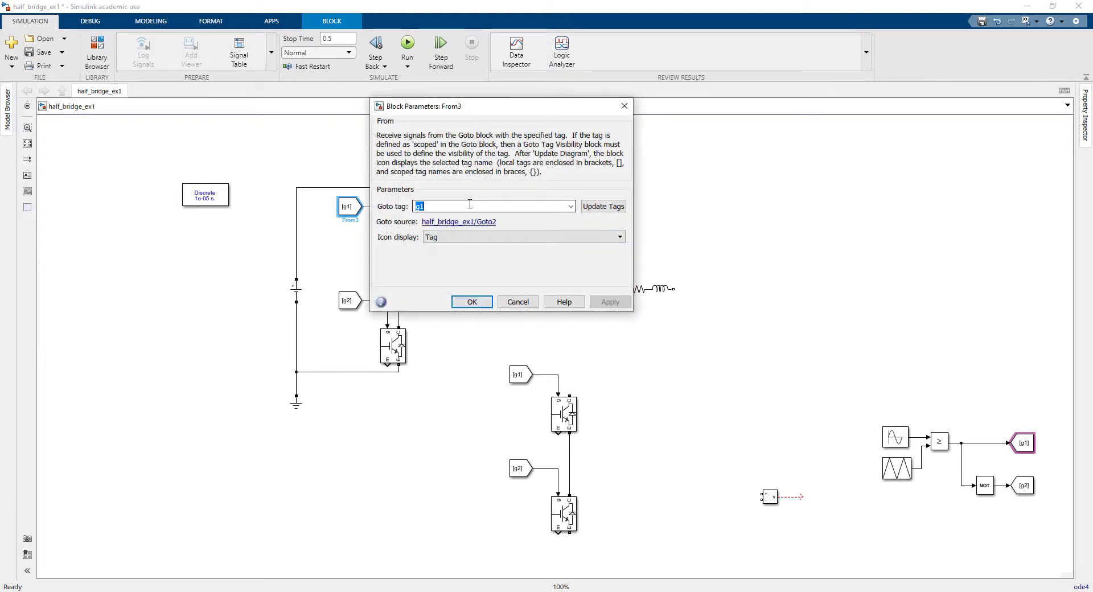
{"action": "type", "text": "T1"}
{"action": "key", "text": "Return"}
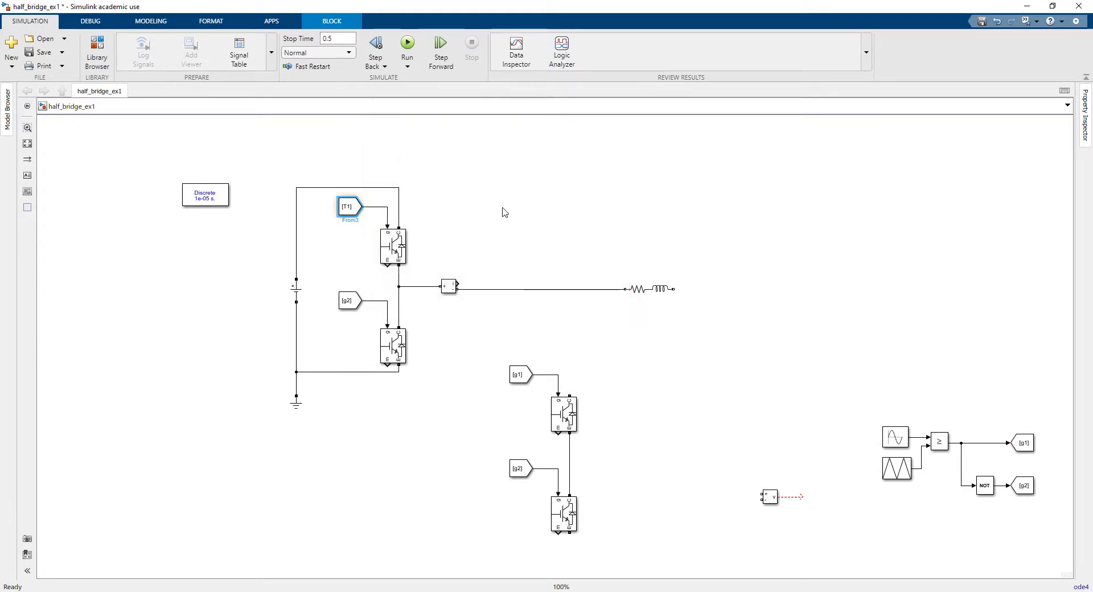
{"action": "double_click", "coordinate": [354, 302]}
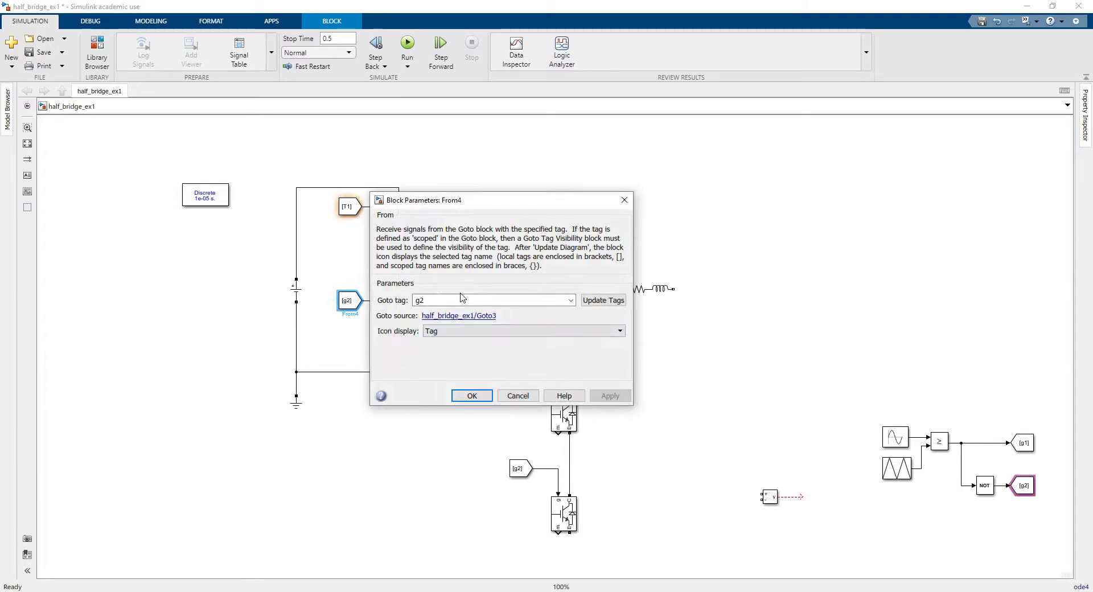
{"action": "type", "text": "T4"}
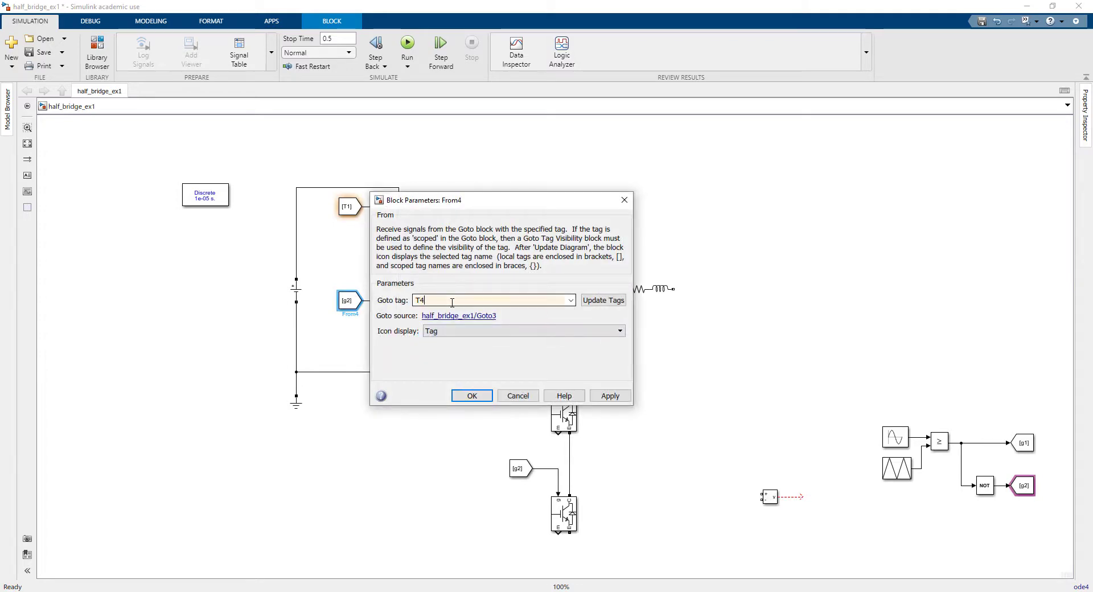
{"action": "key", "text": "Return"}
- Set the copied leg's From tags to T2 for the upper IGBT and T5 for the lower IGBT
{"action": "double_click", "coordinate": [522, 374]}
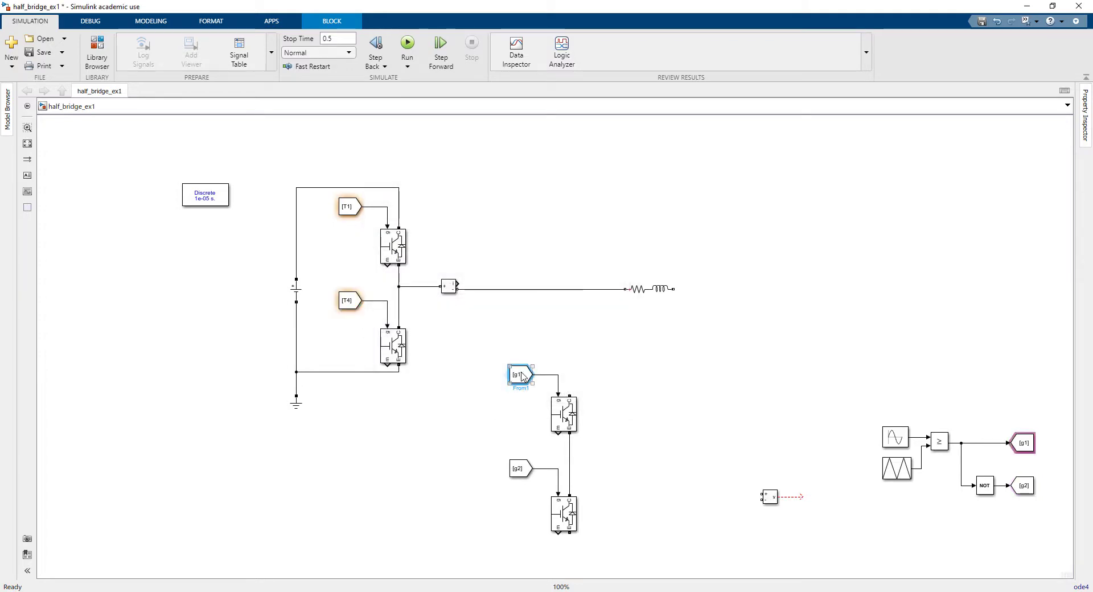
{"action": "type", "text": "T2"}
{"action": "key", "text": "Return"}
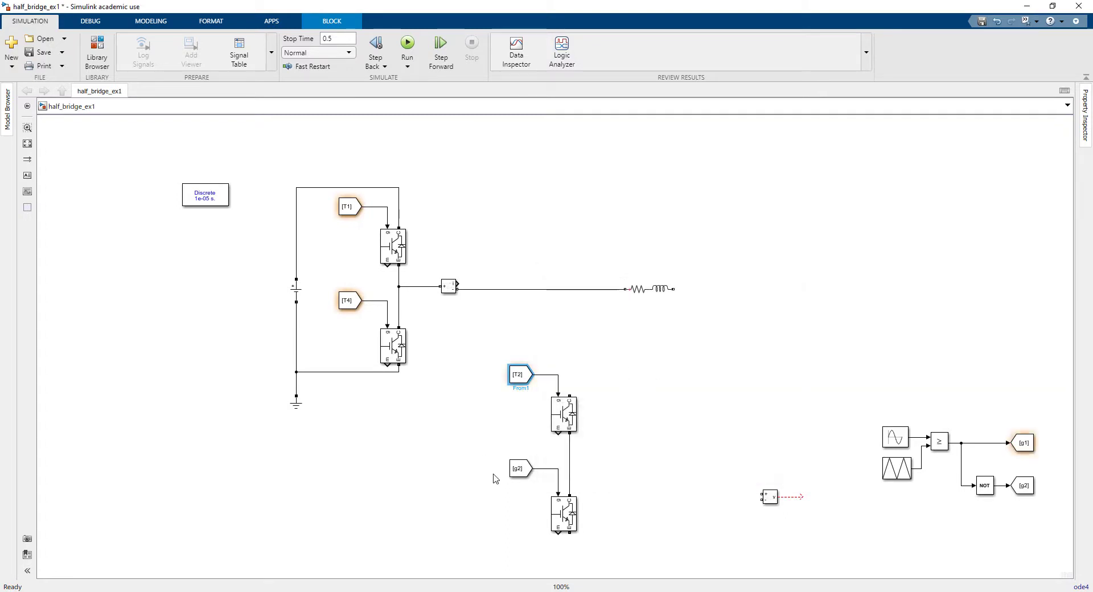
{"action": "double_click", "coordinate": [518, 470]}
{"action": "double_click", "coordinate": [622, 468]}
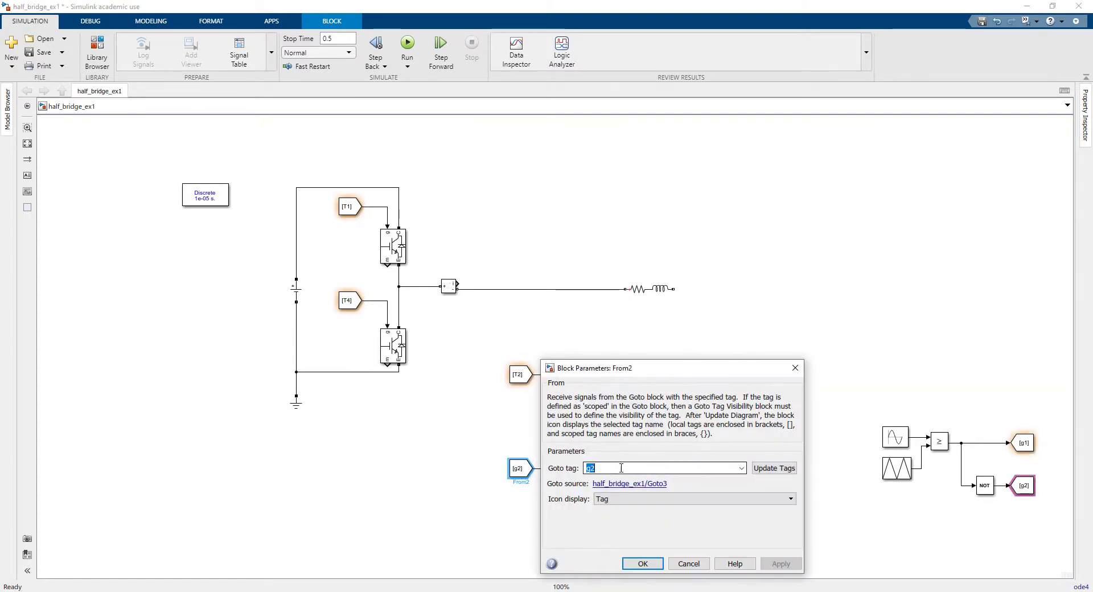
{"action": "type", "text": "T5"}
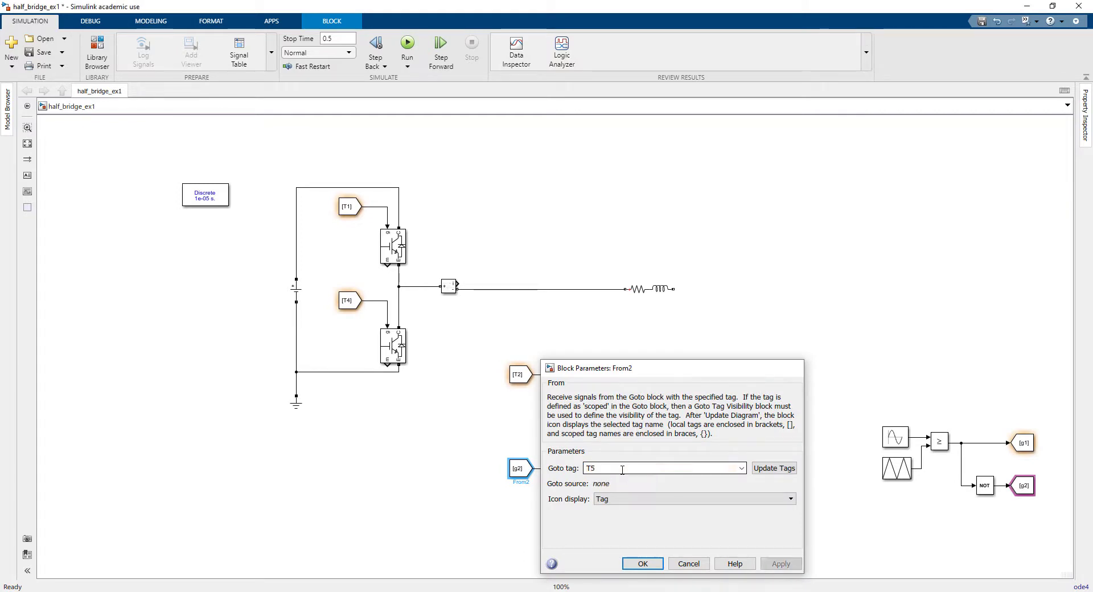
{"action": "key", "text": "Return"}
- Duplicate the T2/T5 leg beside itself and set the new copy's upper From tag to T3
{"action": "left_click_drag", "start_coordinate": [645, 330], "coordinate": [479, 528]}
{"action": "left_click_drag", "start_coordinate": [521, 311], "coordinate": [626, 313]}
{"action": "double_click", "coordinate": [626, 313]}
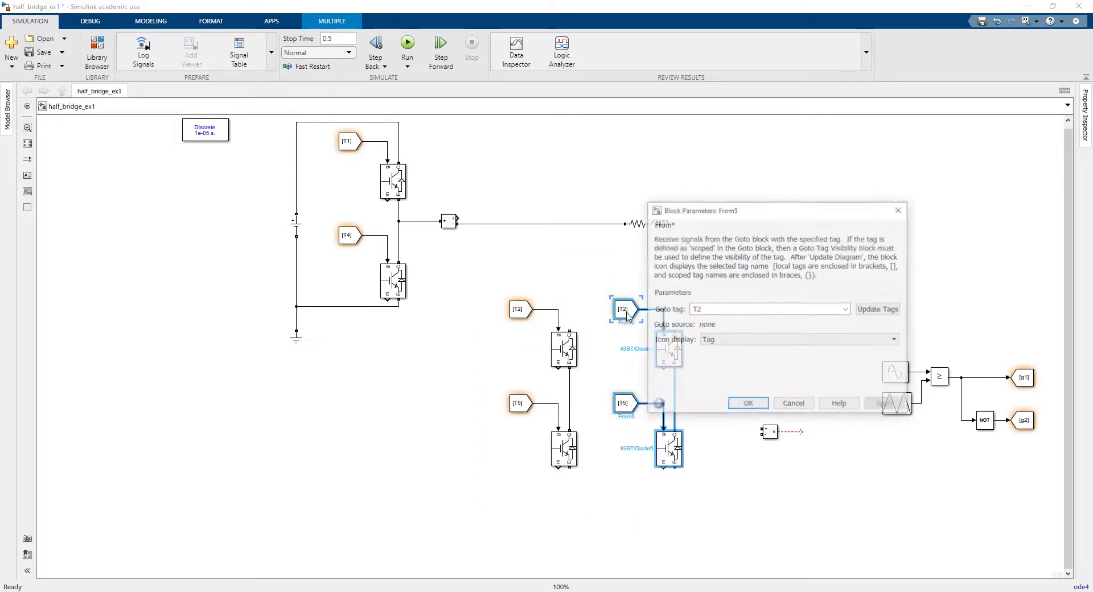
{"action": "type", "text": "T"}
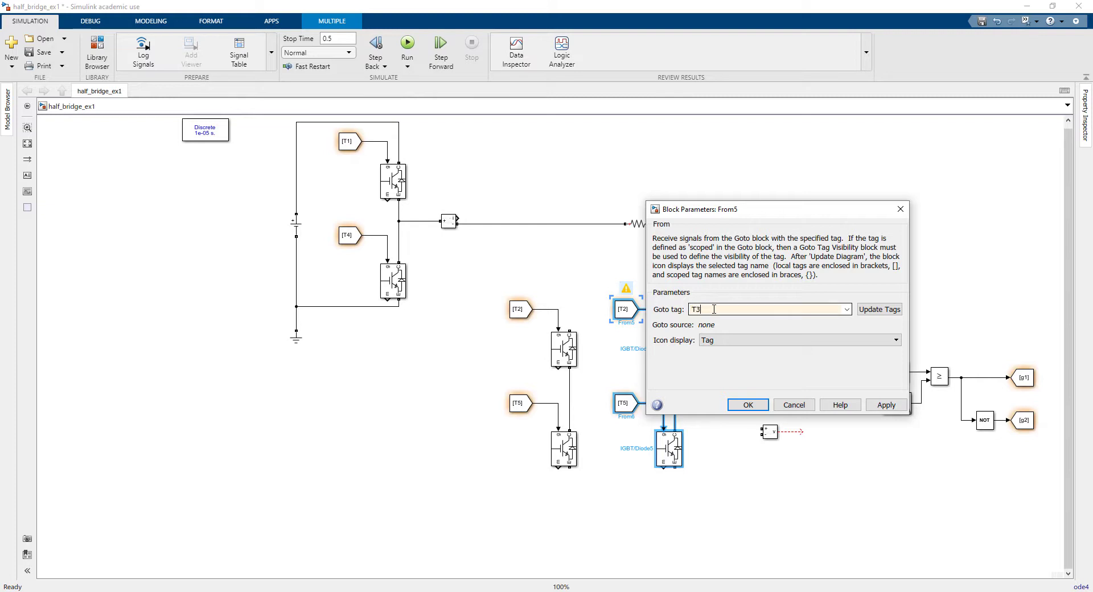
{"action": "key", "text": "Return"}
- Set the third leg's lower From tag to T6
{"action": "double_click", "coordinate": [624, 405]}
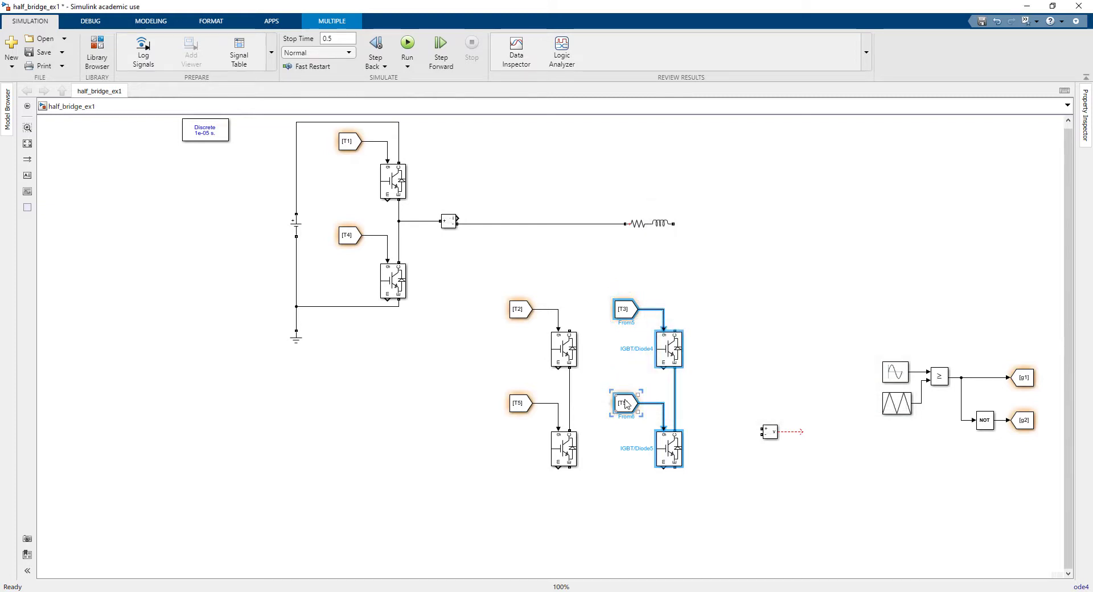
{"action": "left_click", "coordinate": [705, 403]}
{"action": "type", "text": "T6"}
{"action": "key", "text": "Return"}
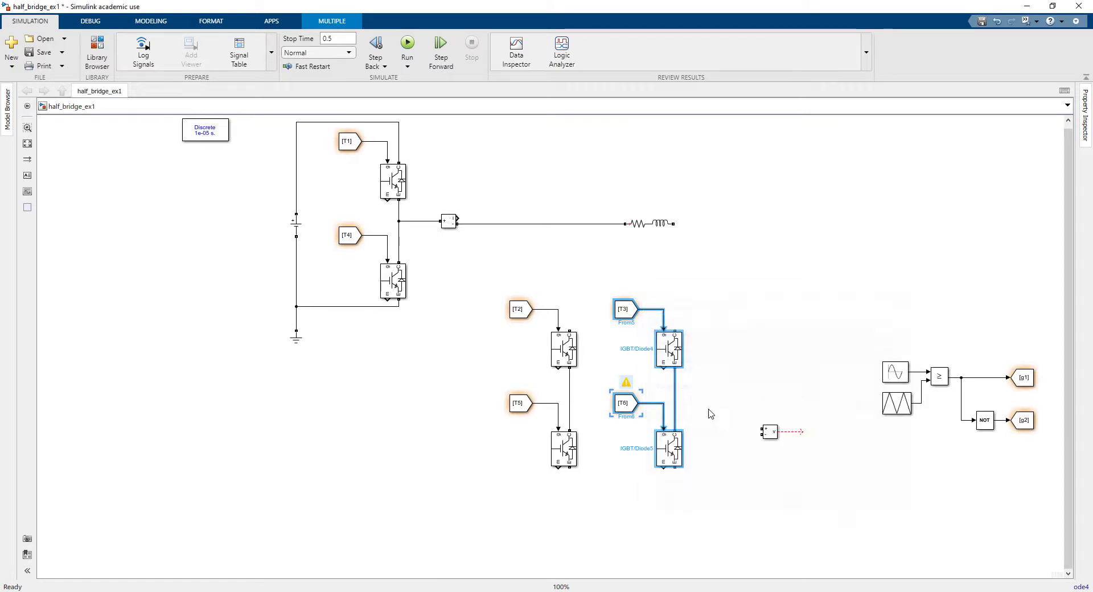
{"action": "left_click", "coordinate": [731, 380]}
{"action": "left_click", "coordinate": [561, 223]}
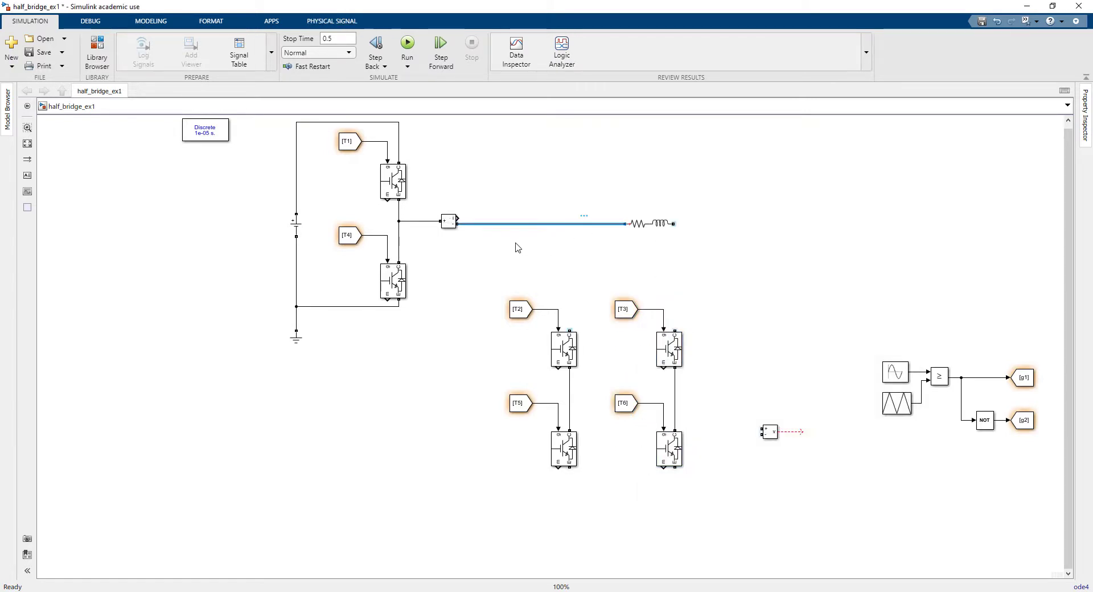
- Stretch the first leg downward by moving its lower IGBT, the ground and the bottom rail wire lower
{"action": "left_click_drag", "start_coordinate": [415, 379], "coordinate": [285, 239]}
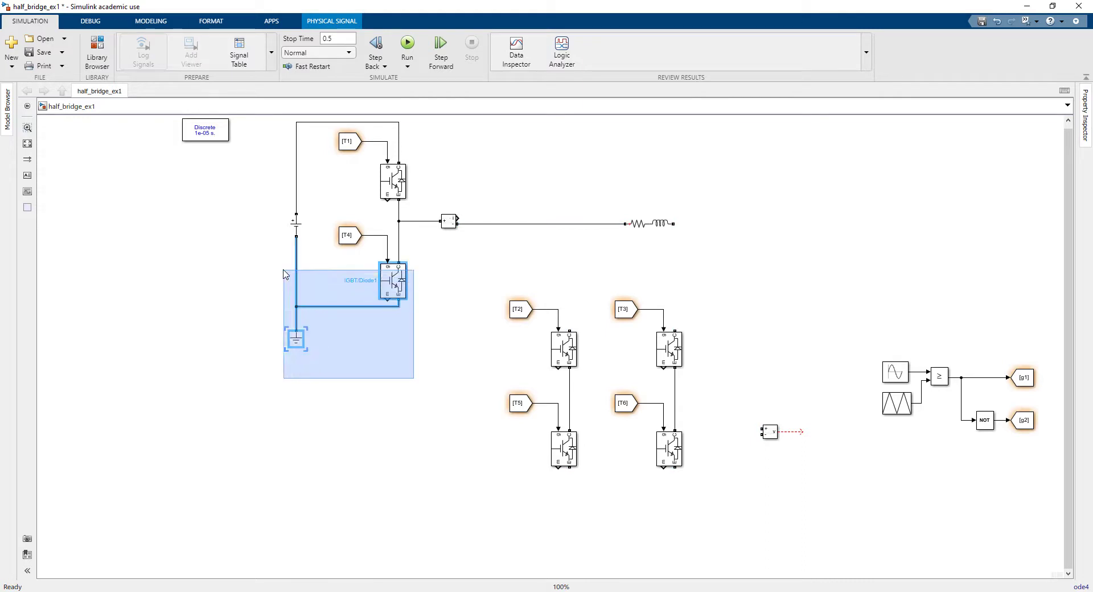
{"action": "left_click_drag", "start_coordinate": [394, 304], "coordinate": [393, 387]}
{"action": "left_click", "coordinate": [646, 235]}
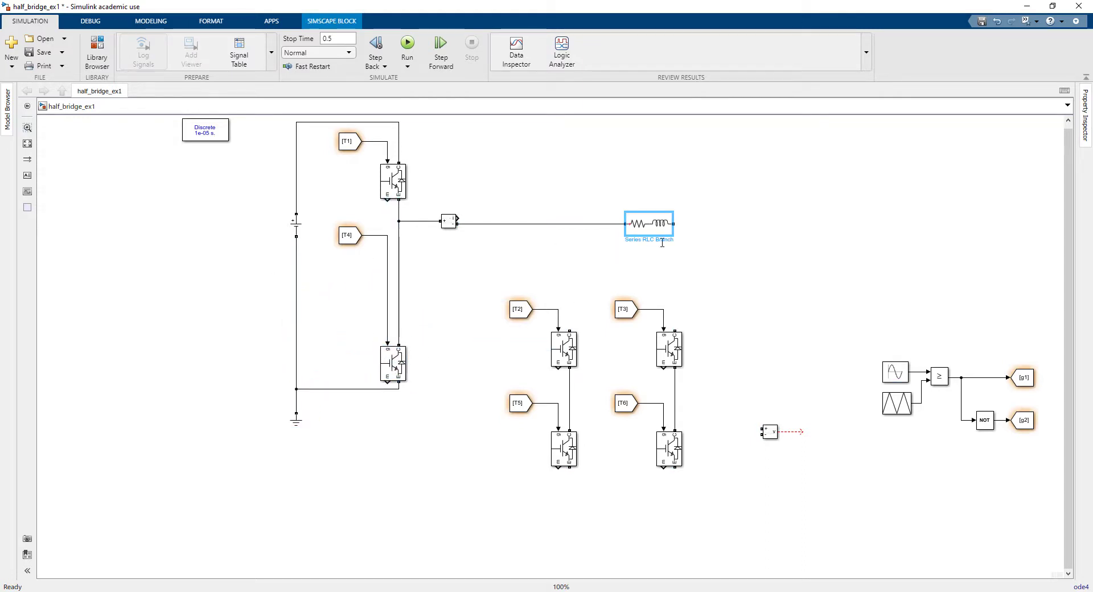
{"action": "left_click", "coordinate": [471, 260]}
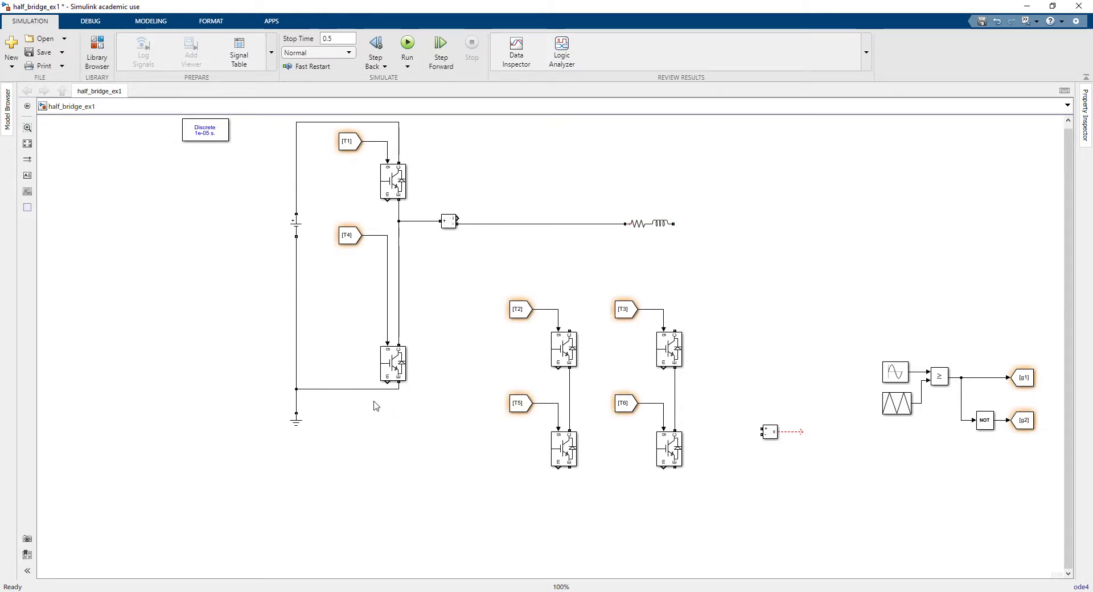
{"action": "left_click_drag", "start_coordinate": [296, 420], "coordinate": [296, 485]}
{"action": "left_click_drag", "start_coordinate": [357, 390], "coordinate": [359, 430]}
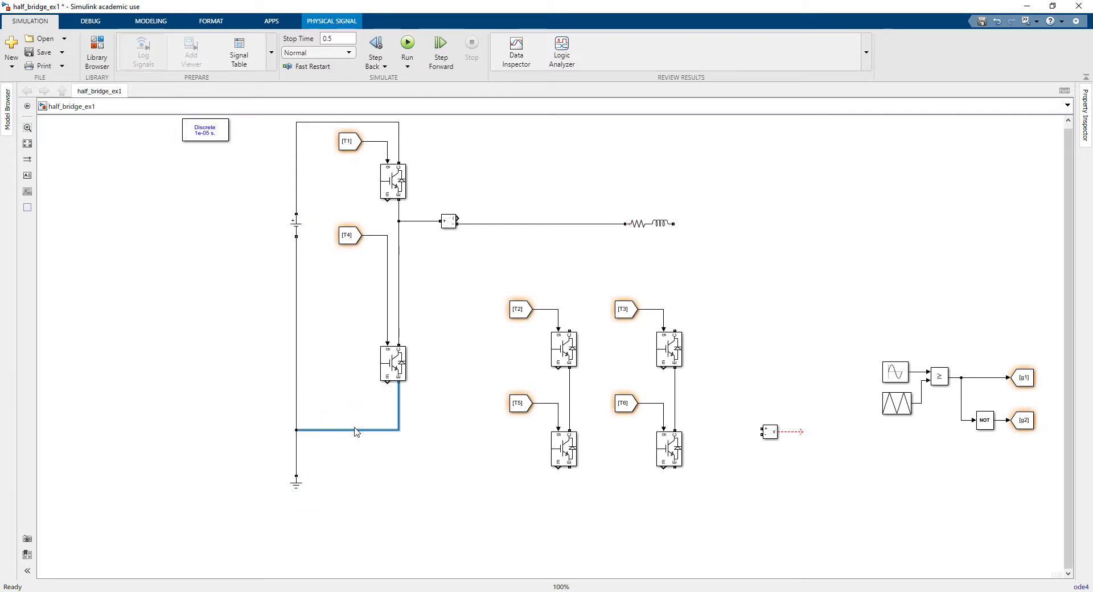
- Move the T2/T5 leg next to the first leg, level with the T1 IGBT
{"action": "left_click_drag", "start_coordinate": [576, 274], "coordinate": [475, 488]}
{"action": "left_click_drag", "start_coordinate": [564, 341], "coordinate": [527, 181]}
{"action": "left_click", "coordinate": [555, 264]}
- Lower the T5 IGBT with its From tag and the T4 From tag to line up with the first leg's lower IGBT
{"action": "left_click_drag", "start_coordinate": [545, 317], "coordinate": [478, 213]}
{"action": "left_click_drag", "start_coordinate": [530, 289], "coordinate": [528, 364]}
{"action": "left_click_drag", "start_coordinate": [349, 246], "coordinate": [352, 324]}
{"action": "left_click_drag", "start_coordinate": [528, 357], "coordinate": [530, 364]}
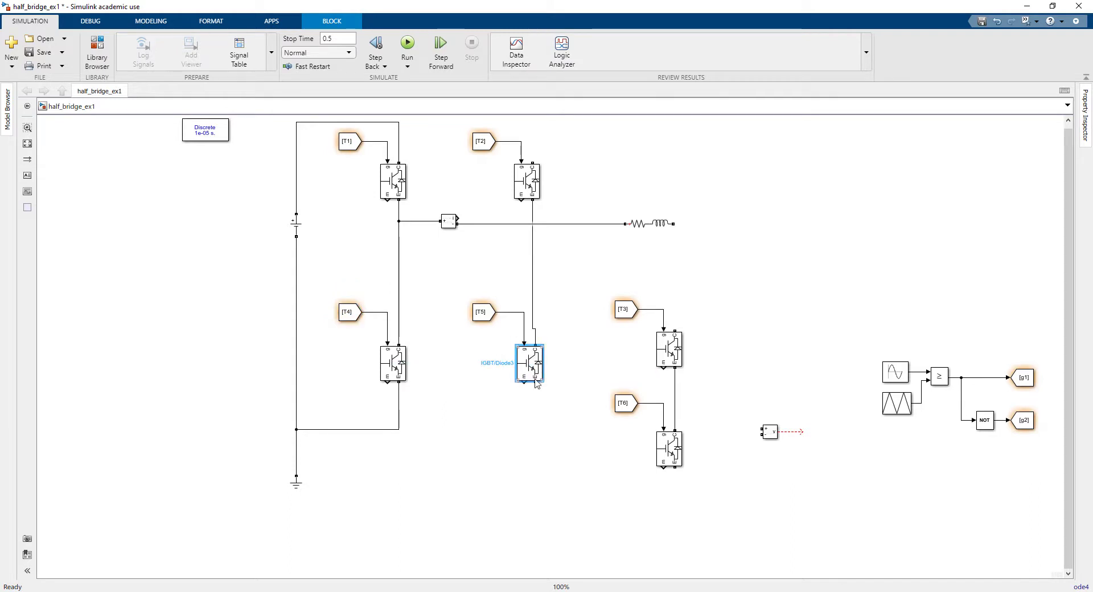
- Move the Series RLC Branch farther right to make room for the T3/T6 leg
{"action": "left_click_drag", "start_coordinate": [705, 297], "coordinate": [595, 479]}
{"action": "left_click_drag", "start_coordinate": [659, 227], "coordinate": [933, 225]}
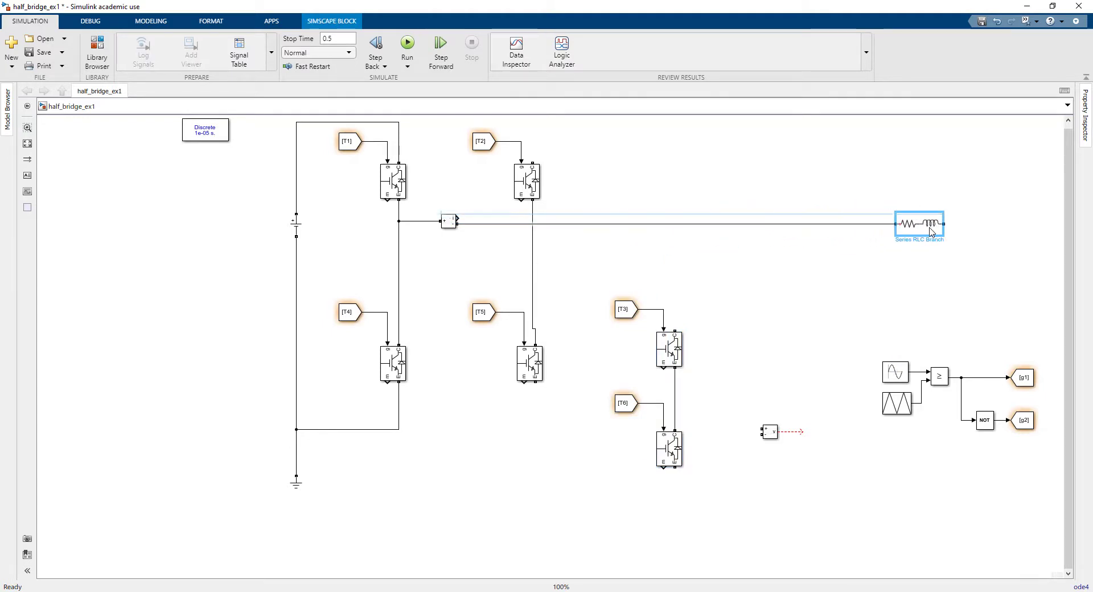
- Move the T3/T6 leg beside the T2/T5 leg, level with its upper IGBT, and lower the T6 IGBT with its tag to the lower row
{"action": "left_click", "coordinate": [849, 268]}
{"action": "left_click_drag", "start_coordinate": [685, 283], "coordinate": [586, 505]}
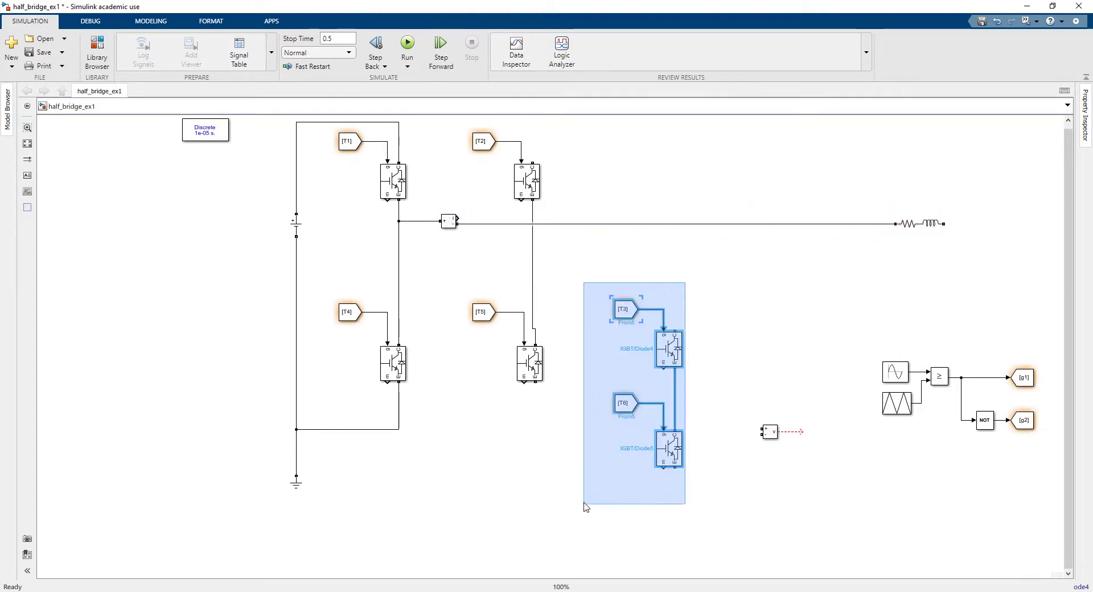
{"action": "left_click_drag", "start_coordinate": [667, 350], "coordinate": [636, 181]}
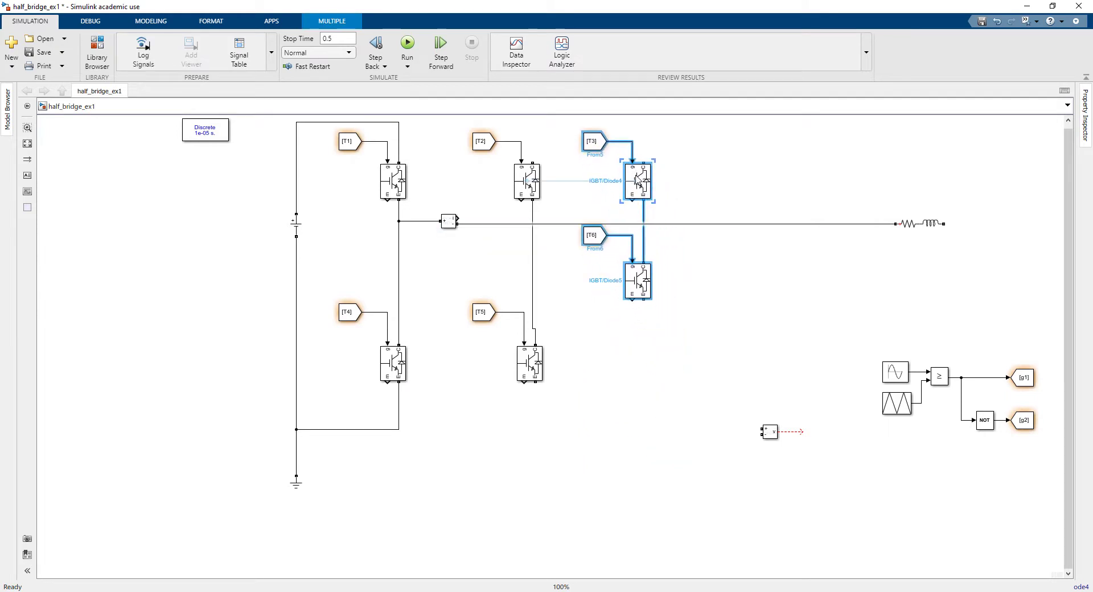
{"action": "left_click_drag", "start_coordinate": [682, 343], "coordinate": [589, 222]}
{"action": "left_click_drag", "start_coordinate": [641, 291], "coordinate": [644, 367]}
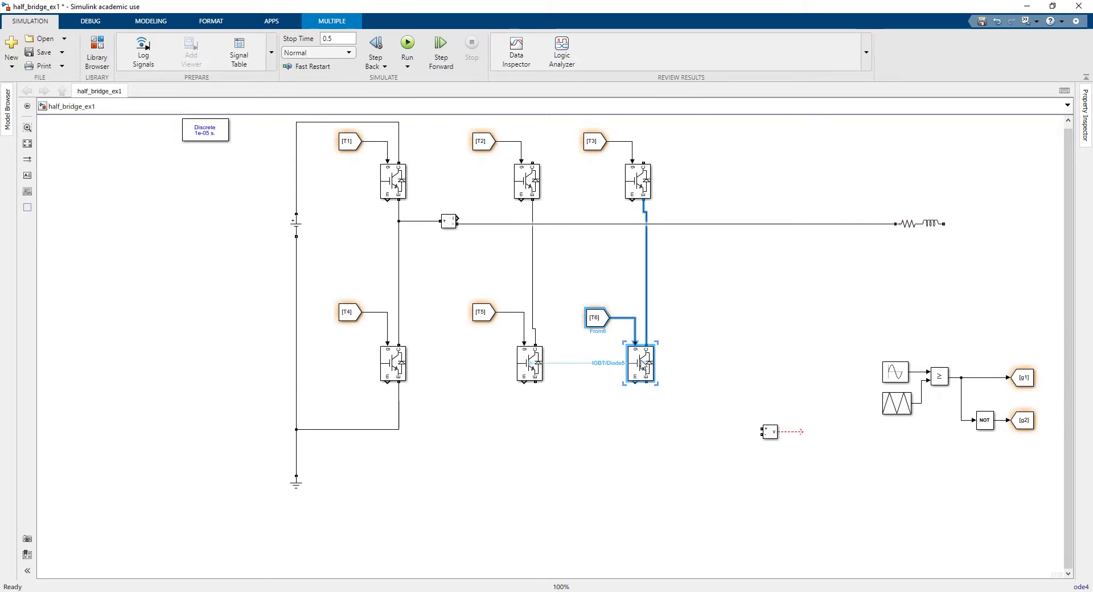
{"action": "left_click", "coordinate": [608, 435]}
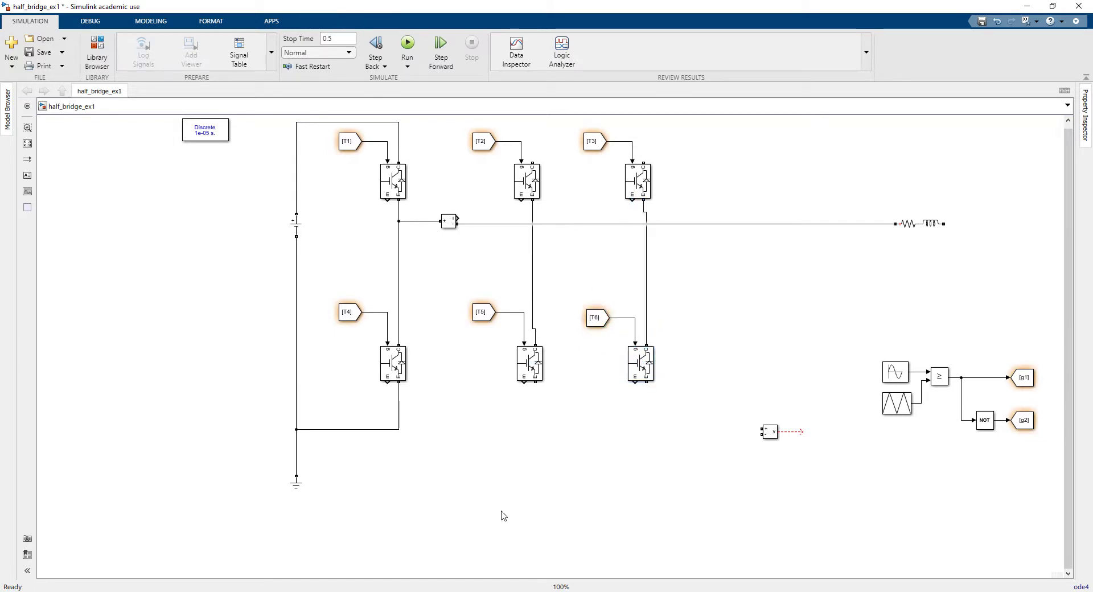
- Wire the T2/T5 and T3/T6 legs to the bottom and top DC rails and lower the DC source to mid-height between the rails
{"action": "left_click_drag", "start_coordinate": [535, 384], "coordinate": [399, 431]}
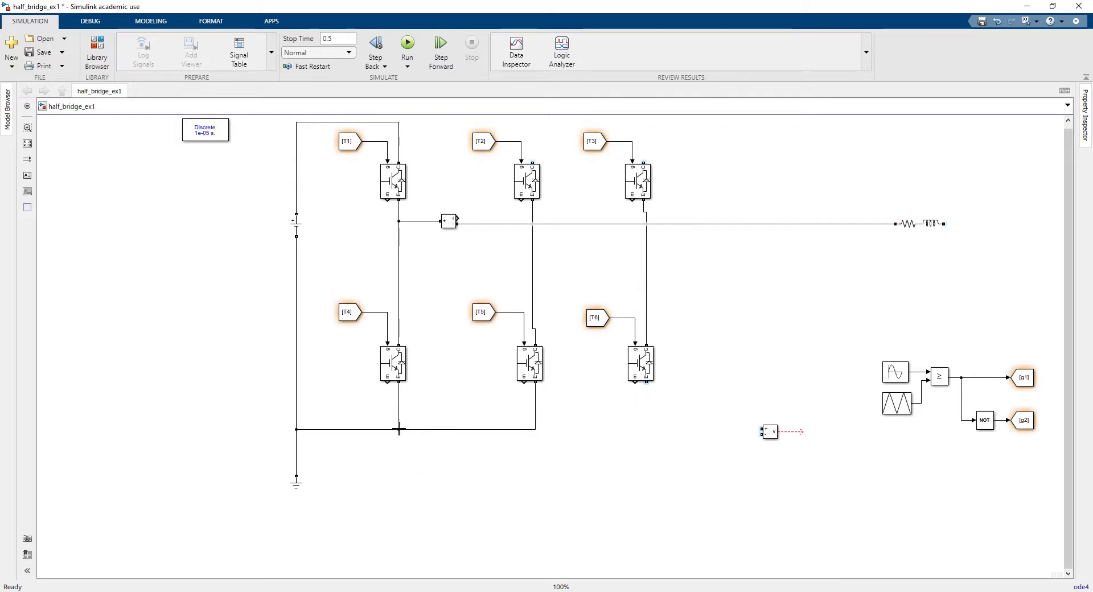
{"action": "mouse_move", "coordinate": [647, 385]}
{"action": "left_mouse_down"}
{"action": "mouse_move", "coordinate": [610, 416]}
{"action": "mouse_move", "coordinate": [532, 430]}
{"action": "left_mouse_up"}
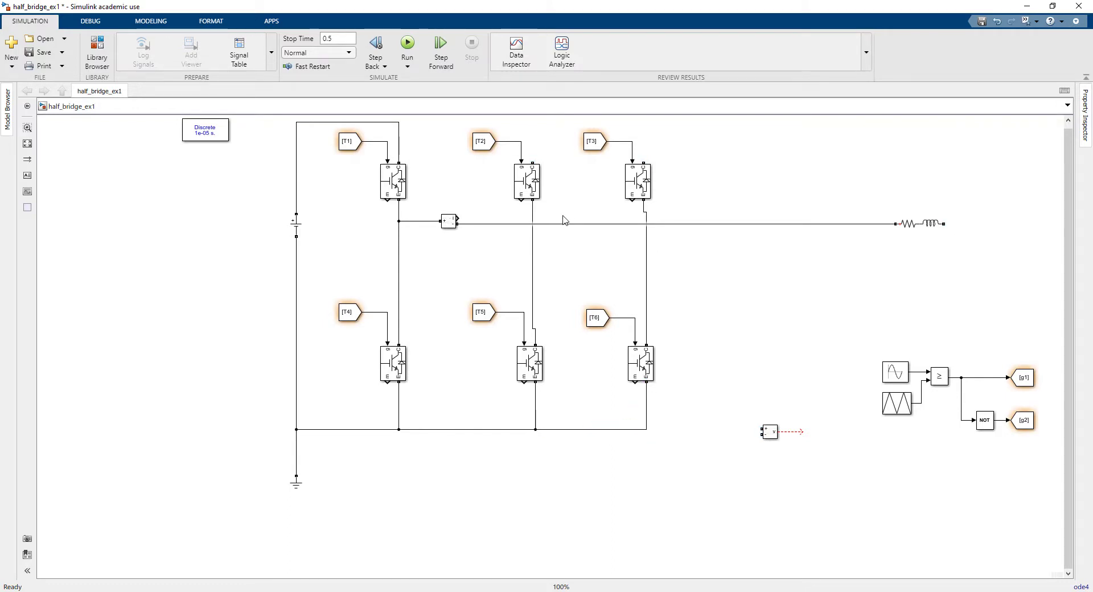
{"action": "scroll", "coordinate": [569, 226], "scroll_direction": "down", "scroll_amount": 2}
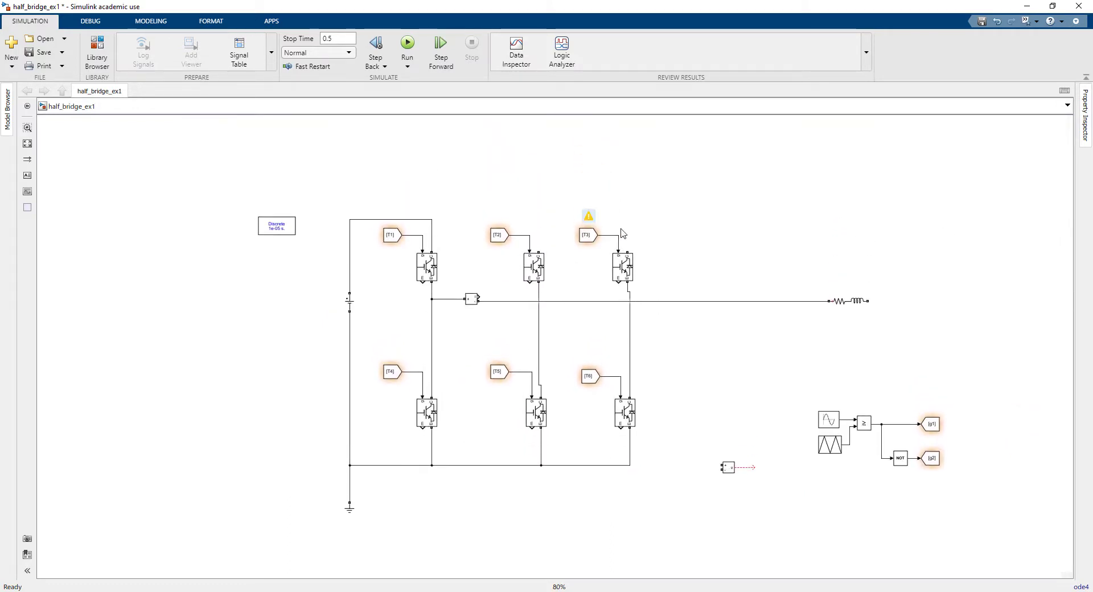
{"action": "left_click_drag", "start_coordinate": [628, 249], "coordinate": [432, 219]}
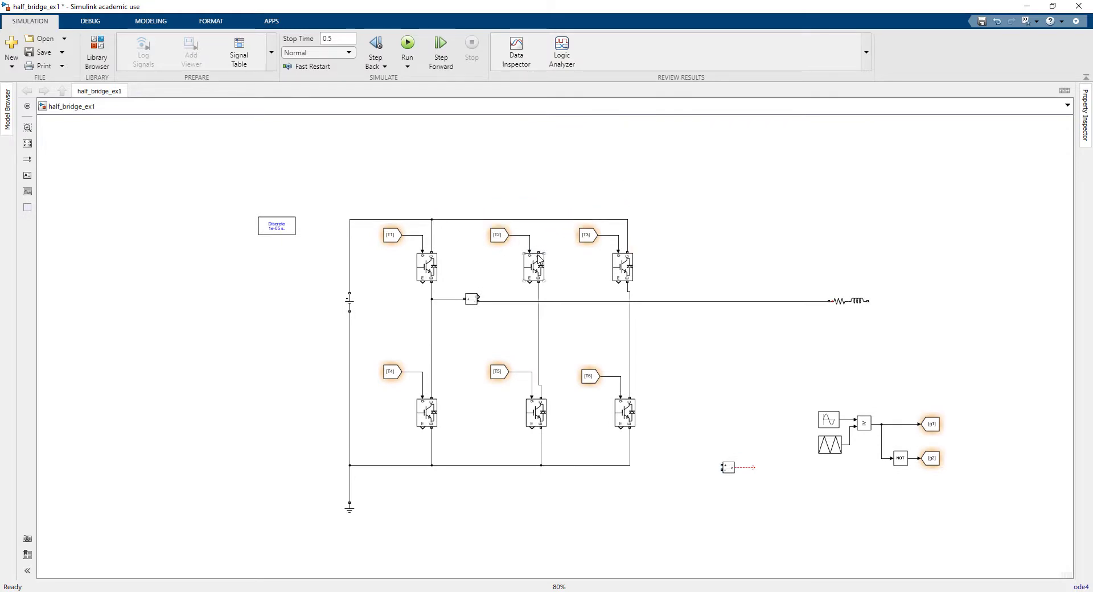
{"action": "left_click_drag", "start_coordinate": [543, 222], "coordinate": [540, 220]}
{"action": "left_click_drag", "start_coordinate": [351, 309], "coordinate": [351, 346]}
{"action": "left_click", "coordinate": [769, 335]}
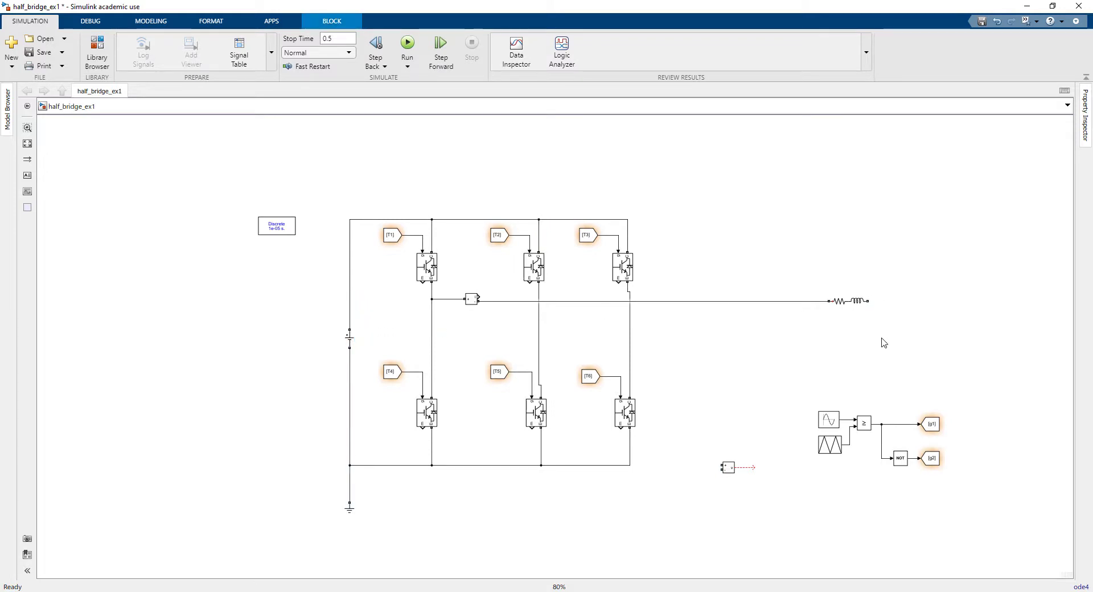
- Place two copies of the Current Measurement block to the right of the T3/T6 leg, each one lower than the previous
{"action": "left_click_drag", "start_coordinate": [878, 343], "coordinate": [759, 302]}
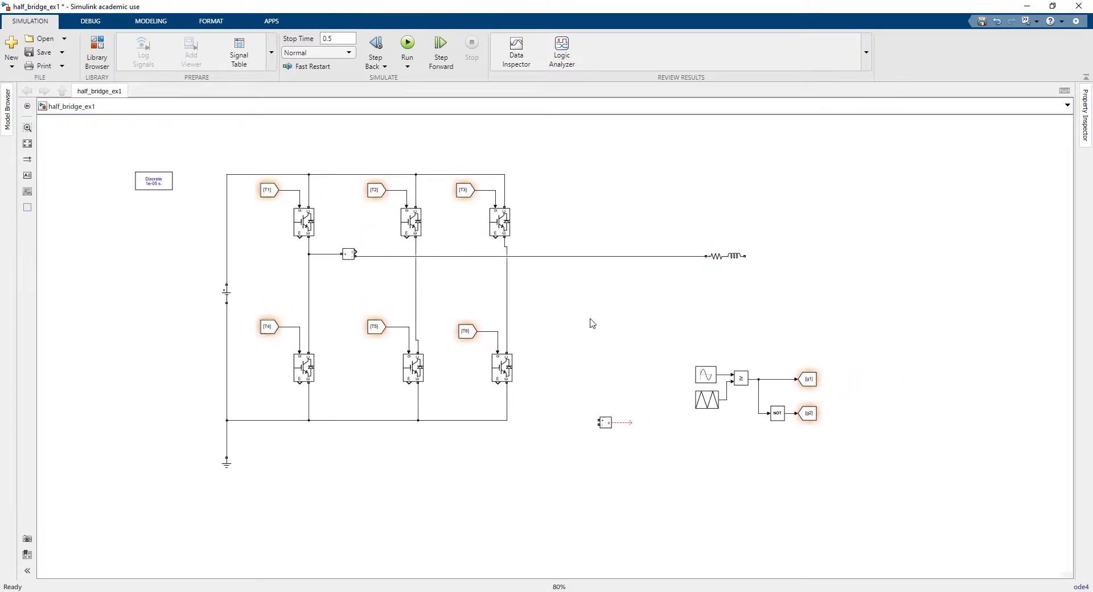
{"action": "left_click", "coordinate": [354, 250]}
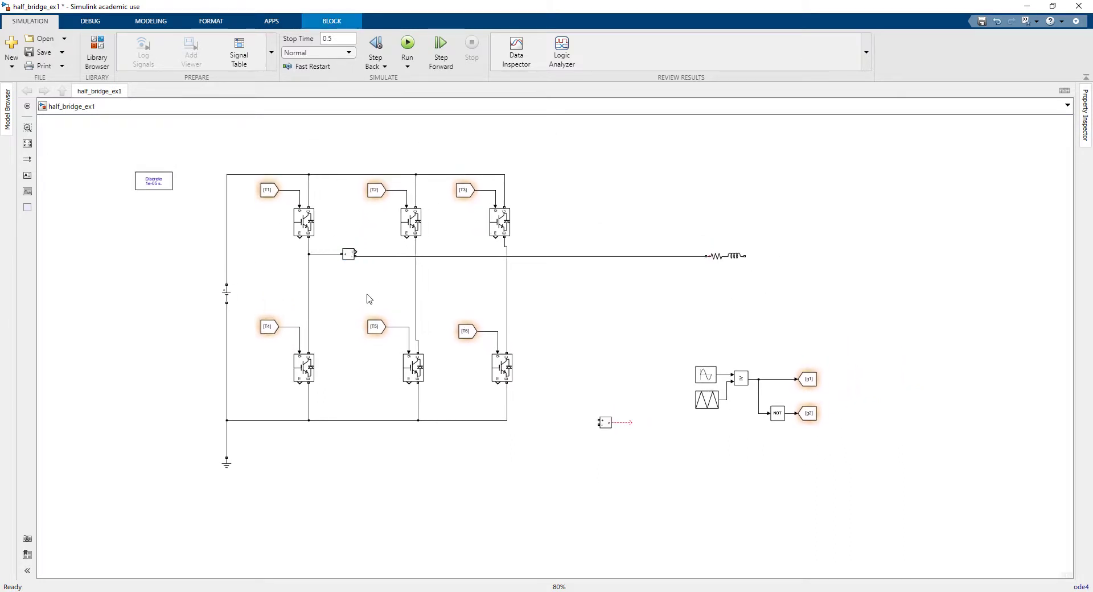
{"action": "left_click_drag", "start_coordinate": [348, 256], "coordinate": [640, 342]}
{"action": "key", "text": "ctrl+z"}
{"action": "left_click_drag", "start_coordinate": [566, 282], "coordinate": [545, 273]}
{"action": "left_click_drag", "start_coordinate": [636, 336], "coordinate": [613, 295]}
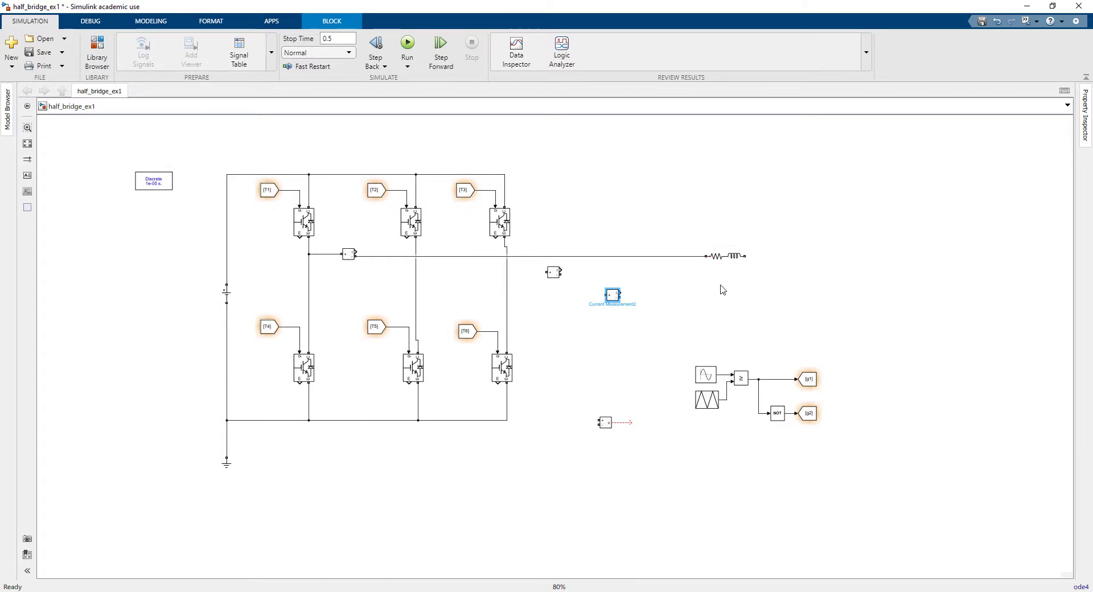
- Copy the Series RLC Branch twice and set the original branch to a resistance of 5 Ohms and an inductance of 0.5 H
{"action": "left_click_drag", "start_coordinate": [735, 259], "coordinate": [845, 311]}
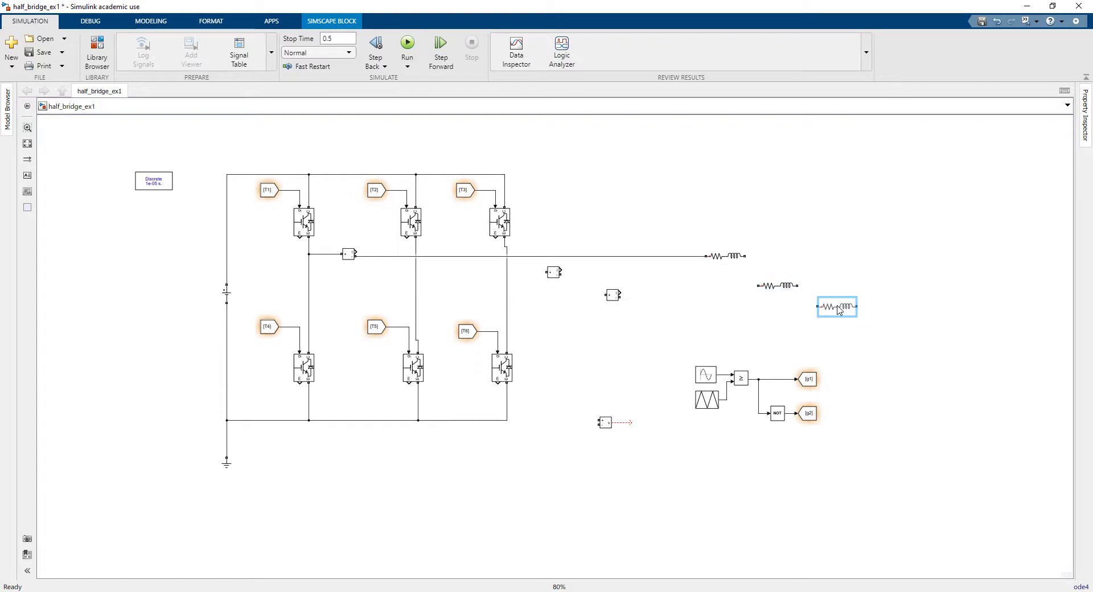
{"action": "double_click", "coordinate": [727, 264]}
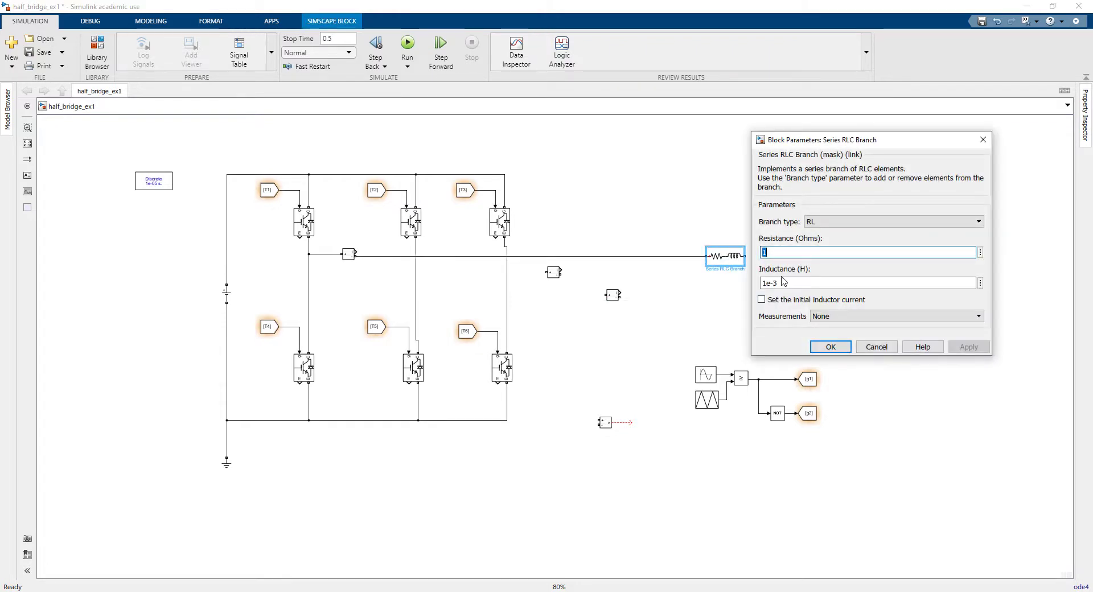
{"action": "type", "text": "5"}
{"action": "left_click", "coordinate": [793, 283]}
{"action": "double_click", "coordinate": [792, 283]}
{"action": "type", "text": "0.5"}
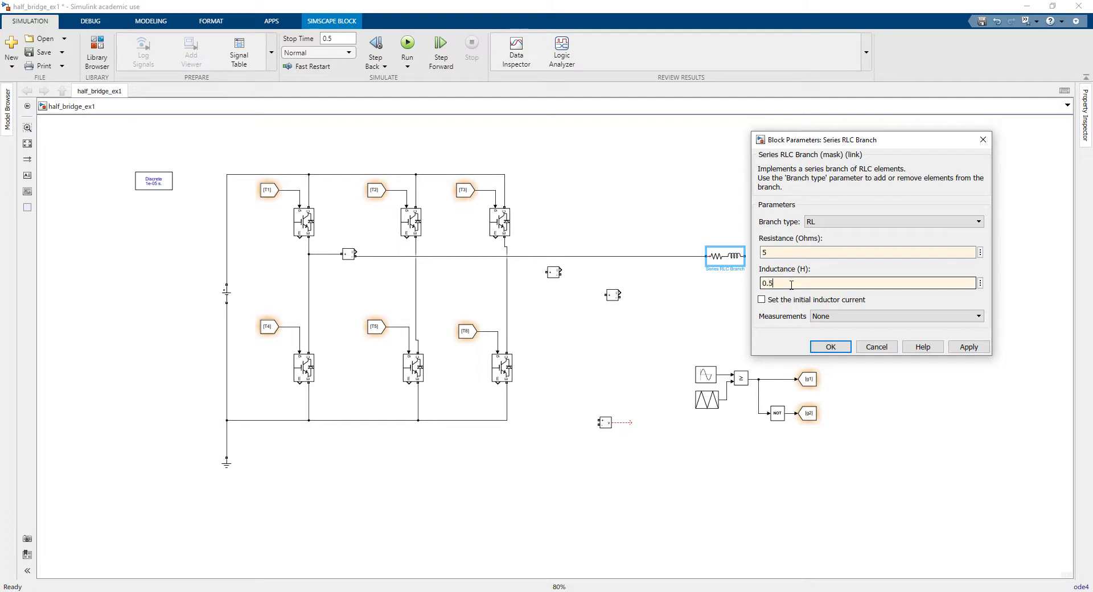
{"action": "key", "text": "Return"}
{"action": "left_click", "coordinate": [838, 266]}
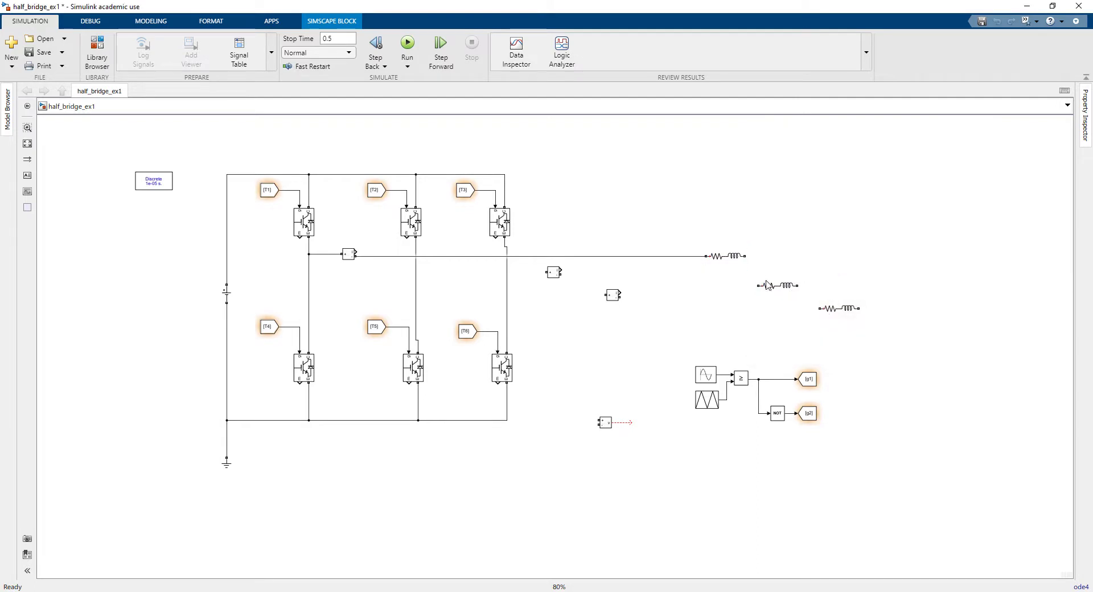
- Replace the two outdated RLC branch copies with two fresh copies of the updated branch, staggered below the original
{"action": "left_click_drag", "start_coordinate": [890, 330], "coordinate": [754, 272]}
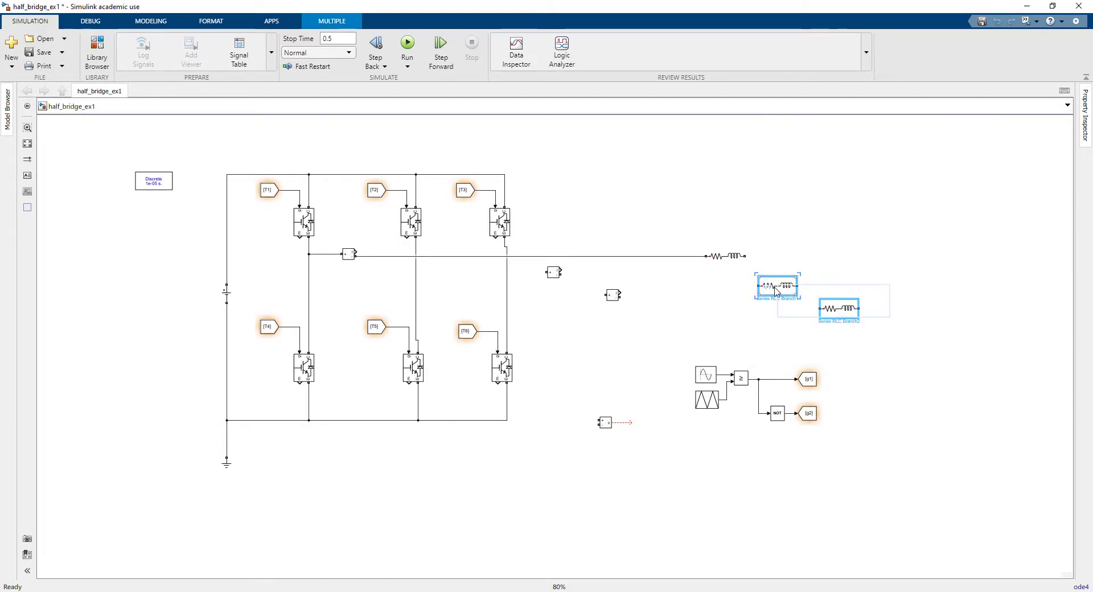
{"action": "key", "text": "Delete"}
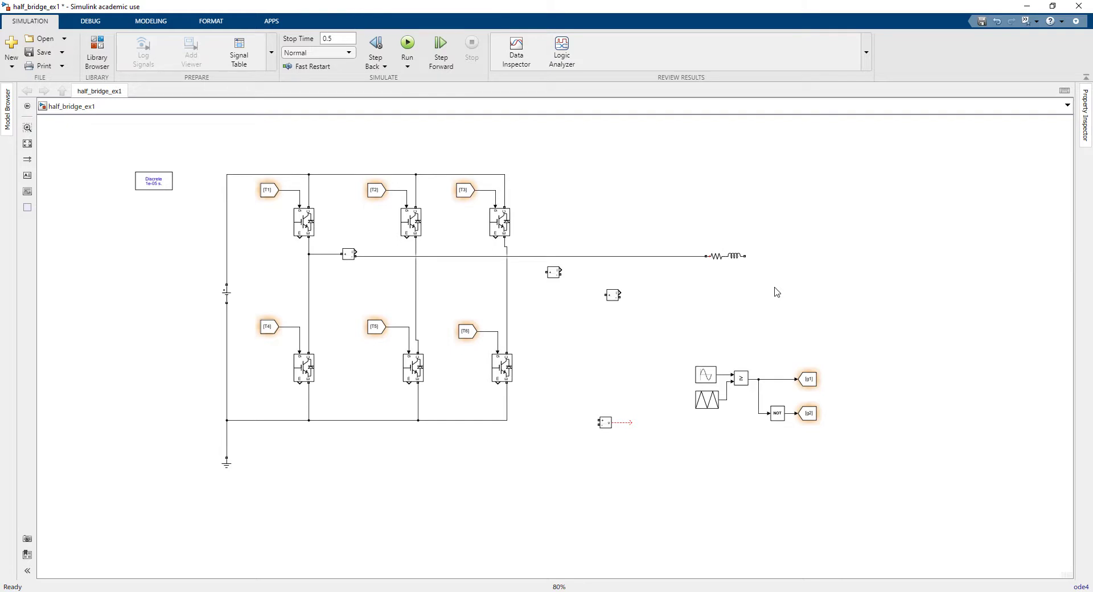
{"action": "key", "text": "ctrl+v"}
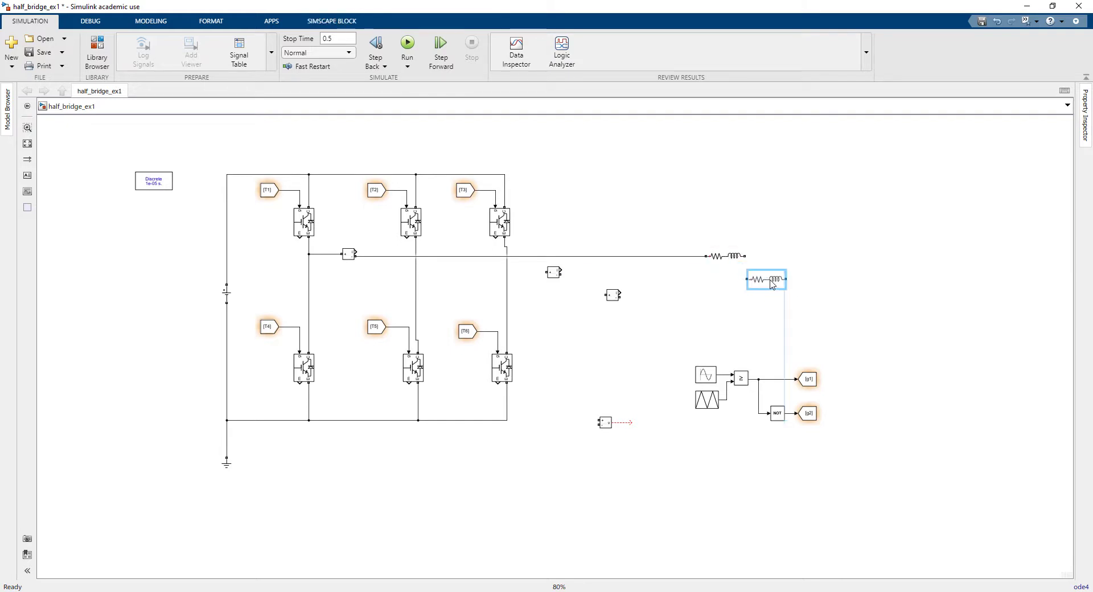
{"action": "key", "text": "ctrl+v"}
{"action": "left_click", "coordinate": [856, 292]}
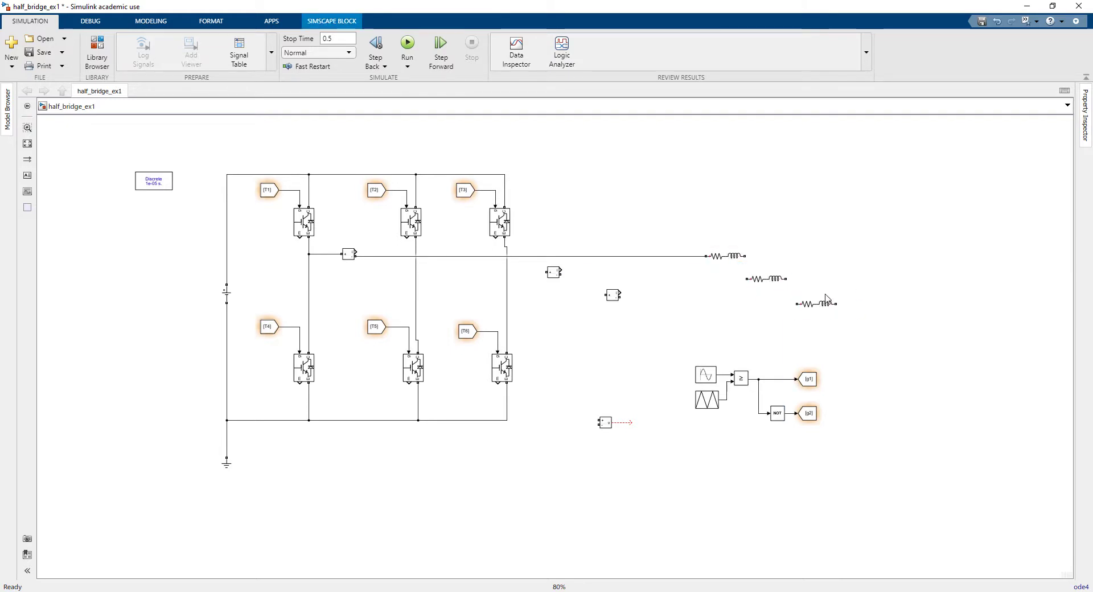
- Check the resistance and inductance of the first copied Series RLC Branch
{"action": "double_click", "coordinate": [766, 279]}
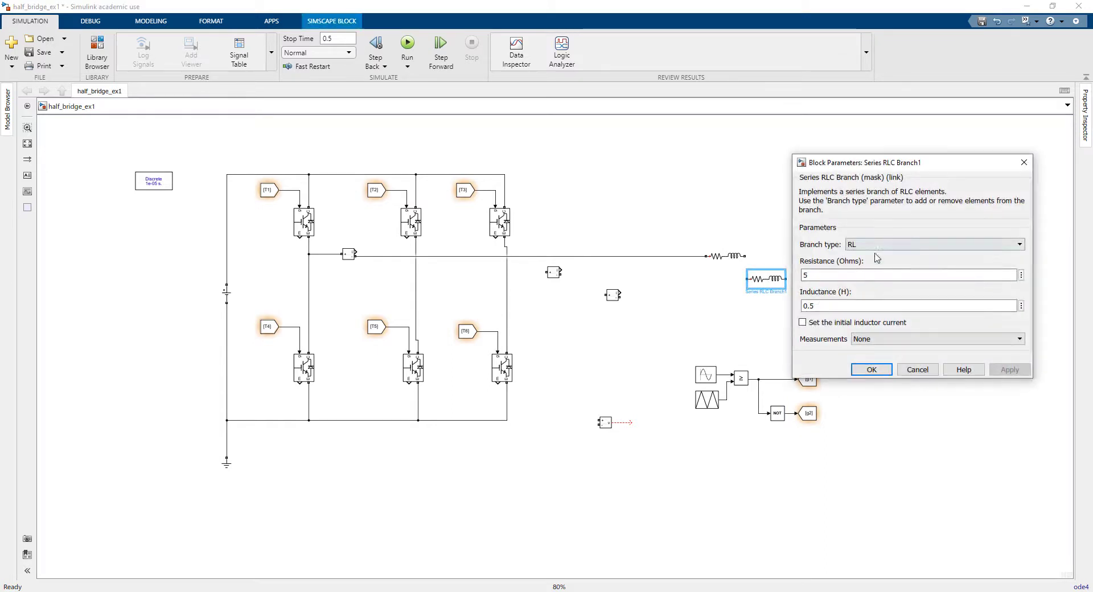
{"action": "left_click", "coordinate": [1022, 163]}
{"action": "left_click", "coordinate": [654, 231]}
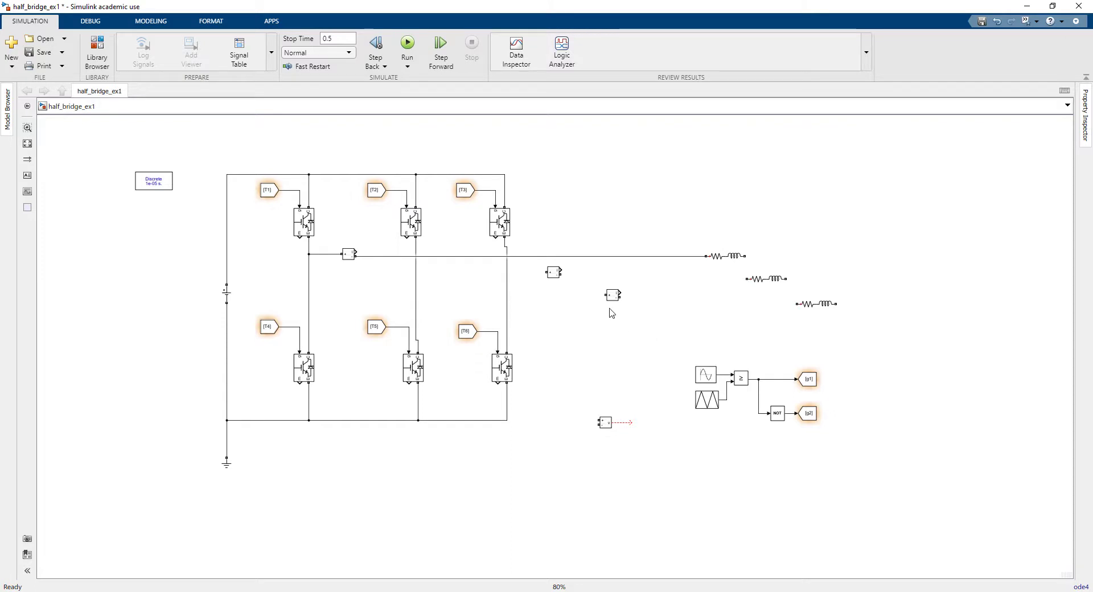
- Wire the second and third RLC branches through their Current Measurement blocks to the midpoints of the T2/T5 and T3/T6 legs
{"action": "left_click", "coordinate": [751, 280]}
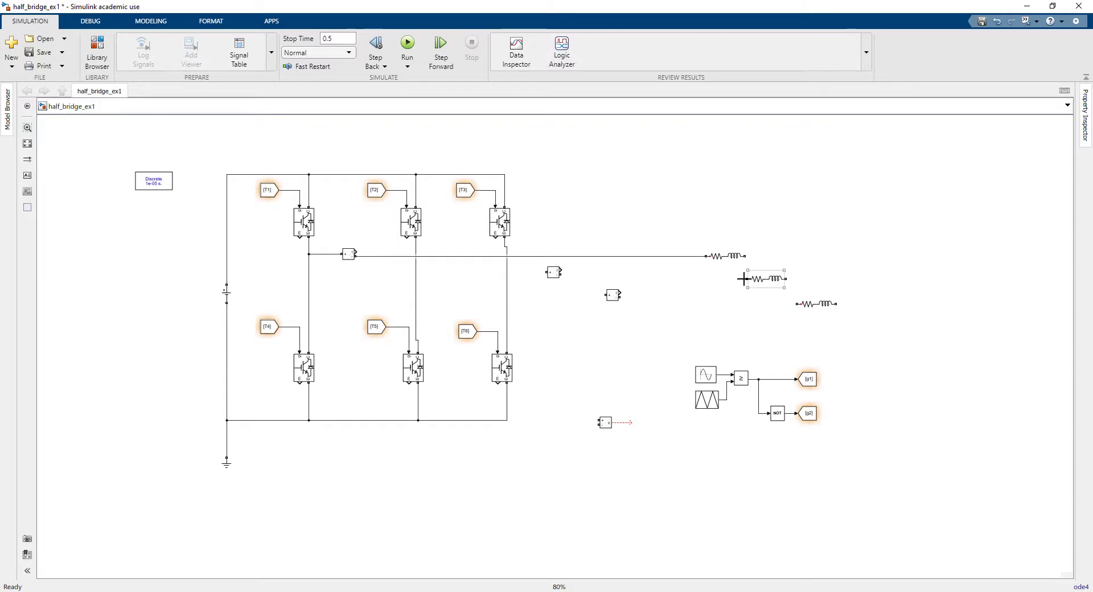
{"action": "mouse_move", "coordinate": [743, 279]}
{"action": "left_mouse_down"}
{"action": "mouse_move", "coordinate": [572, 301]}
{"action": "mouse_move", "coordinate": [418, 280]}
{"action": "mouse_move", "coordinate": [492, 288]}
{"action": "mouse_move", "coordinate": [586, 275]}
{"action": "mouse_move", "coordinate": [416, 273]}
{"action": "left_mouse_up"}
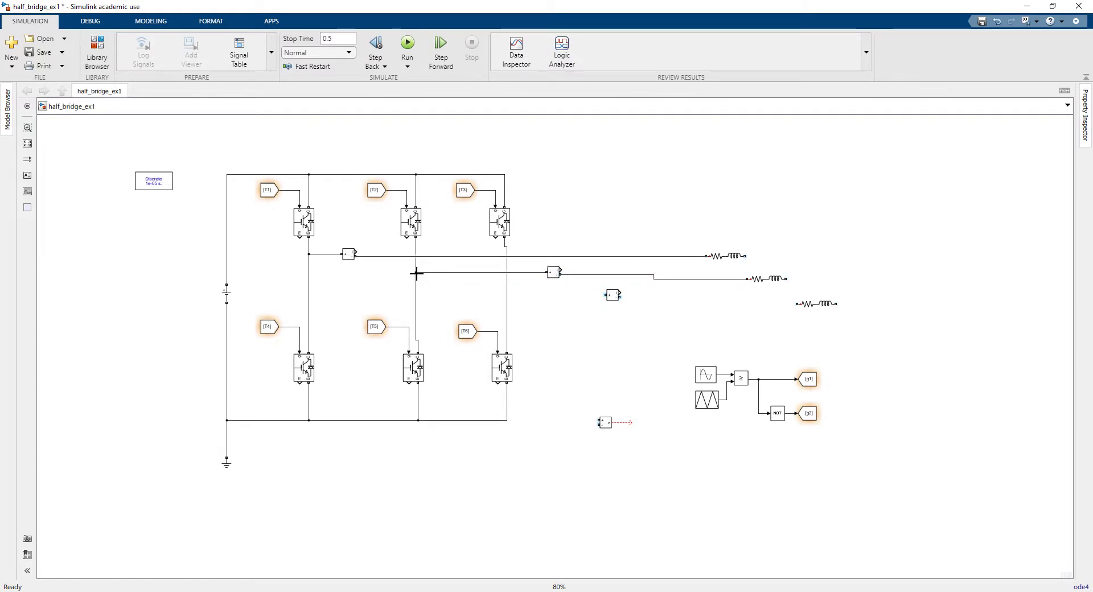
{"action": "left_click_drag", "start_coordinate": [797, 303], "coordinate": [506, 295]}
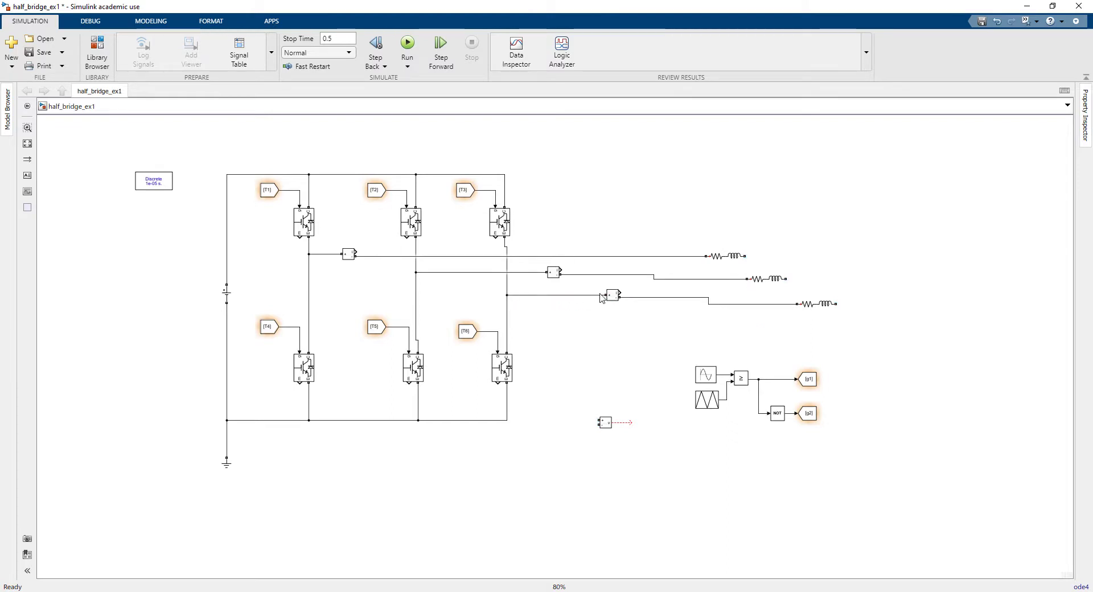
- Align the second and third Current Measurement blocks with their RLC branches and join the free ends of all three branches in a star point
{"action": "left_click_drag", "start_coordinate": [613, 296], "coordinate": [615, 304]}
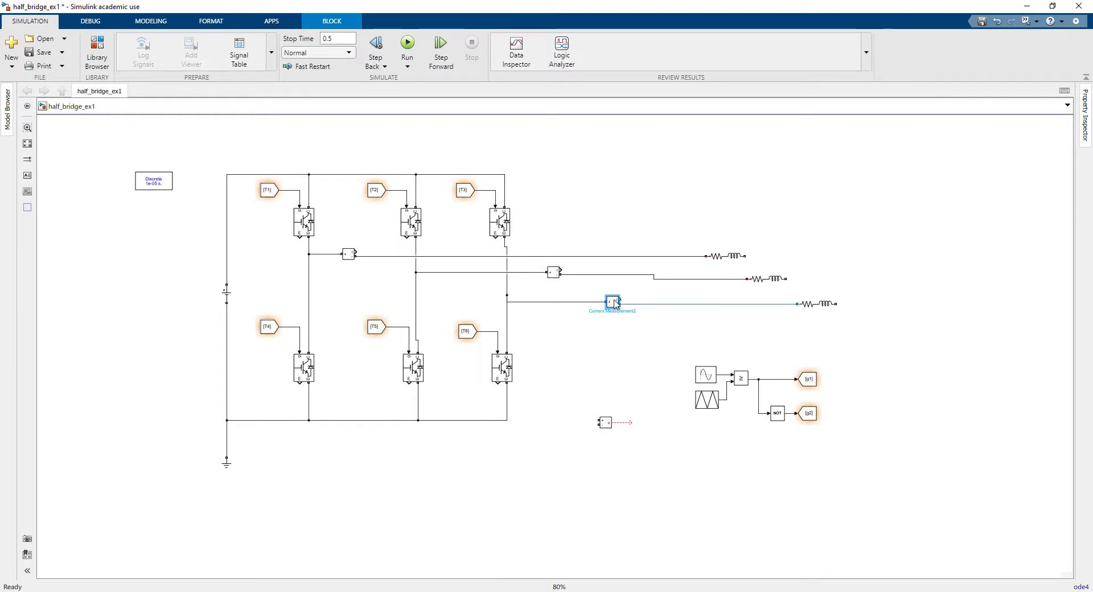
{"action": "left_click_drag", "start_coordinate": [557, 272], "coordinate": [557, 277]}
{"action": "left_click", "coordinate": [581, 330]}
{"action": "left_click_drag", "start_coordinate": [746, 256], "coordinate": [830, 274]}
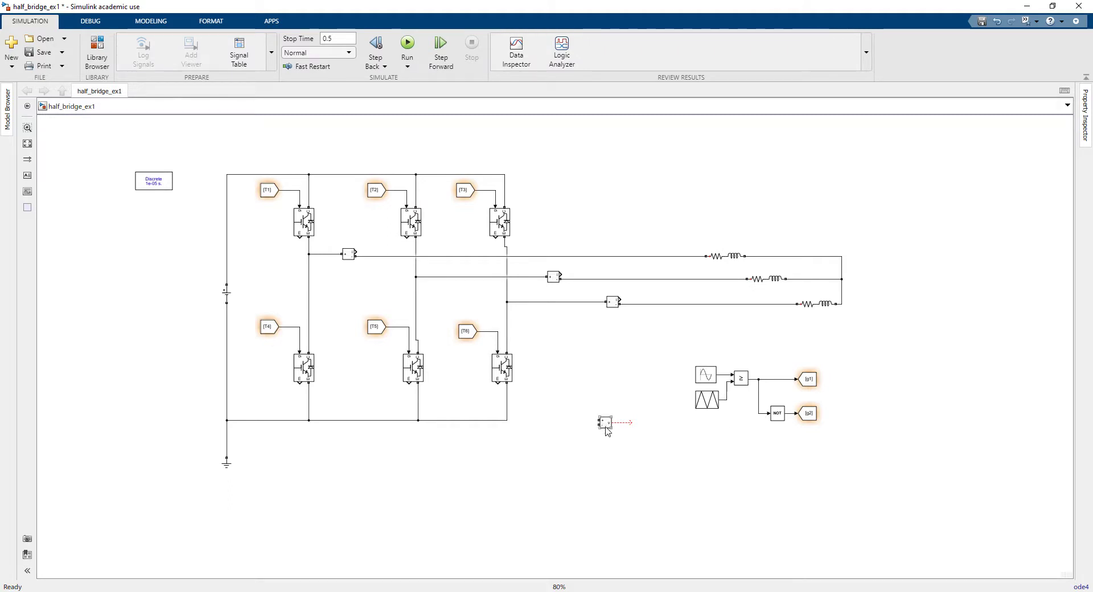
- Move the sine/triangle comparator group with its g1 and g2 tags up and to the right, clear of the three-phase load
{"action": "left_click_drag", "start_coordinate": [875, 442], "coordinate": [956, 180]}
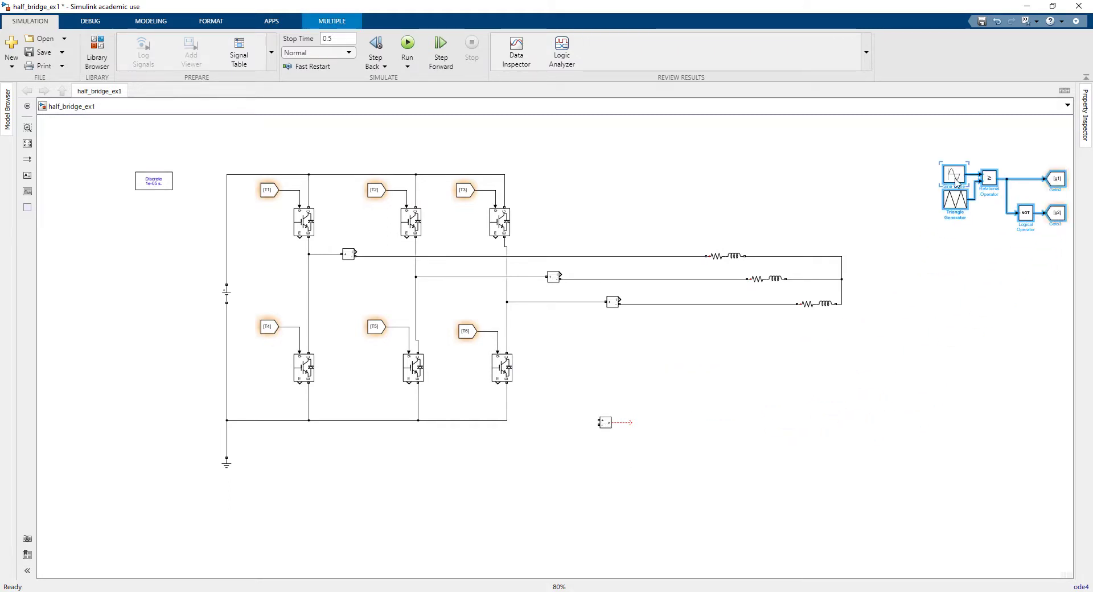
{"action": "left_click", "coordinate": [930, 377]}
- Place the Voltage Measurement block below the load and connect it between the load's star point and the bottom rail
{"action": "left_click_drag", "start_coordinate": [604, 422], "coordinate": [840, 281]}
{"action": "left_click_drag", "start_coordinate": [713, 407], "coordinate": [530, 422]}
{"action": "left_click", "coordinate": [873, 414]}
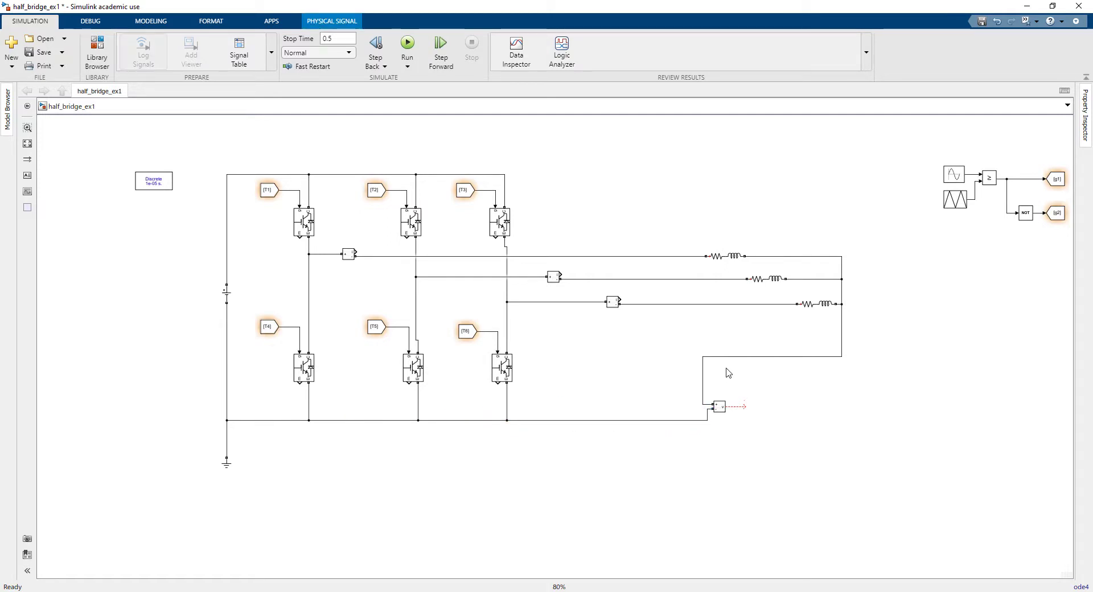
- Add a Scope block and connect it to the output of the Voltage Measurement block
{"action": "double_click", "coordinate": [820, 398]}
{"action": "type", "text": "sc"}
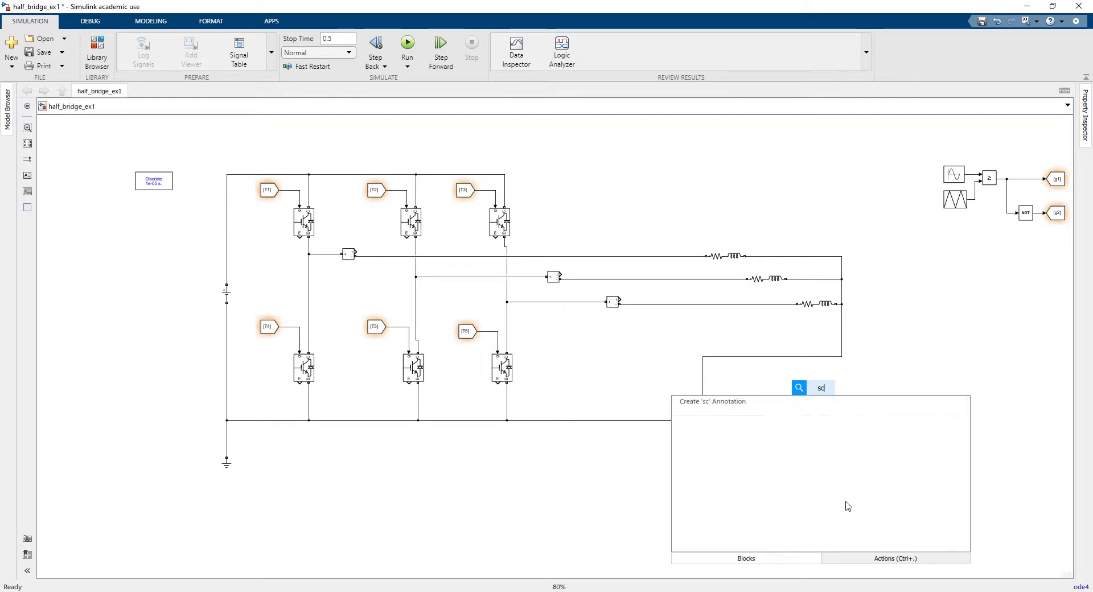
{"action": "left_click", "coordinate": [845, 506]}
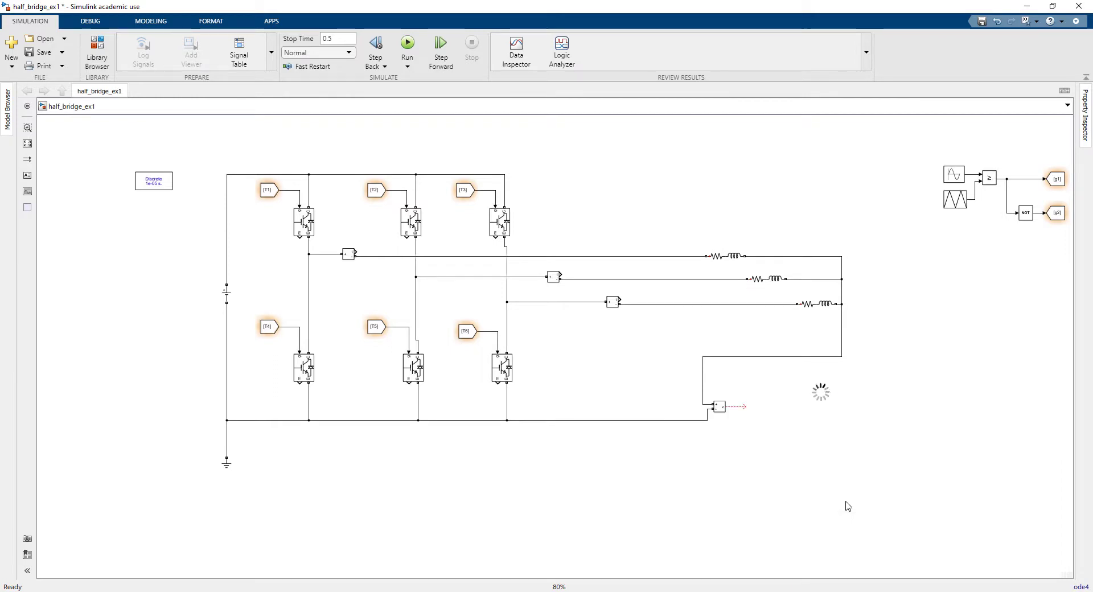
{"action": "left_click_drag", "start_coordinate": [821, 398], "coordinate": [759, 412]}
{"action": "left_click", "coordinate": [821, 414]}
- Rename the new Scope as Vng
{"action": "left_click", "coordinate": [757, 419]}
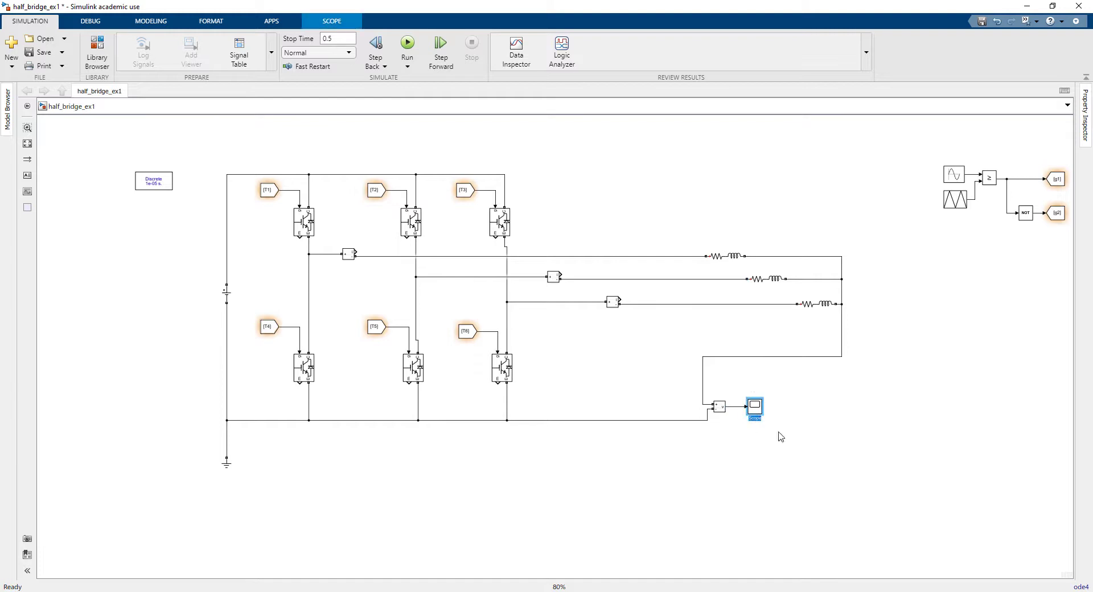
{"action": "type", "text": "Vng"}
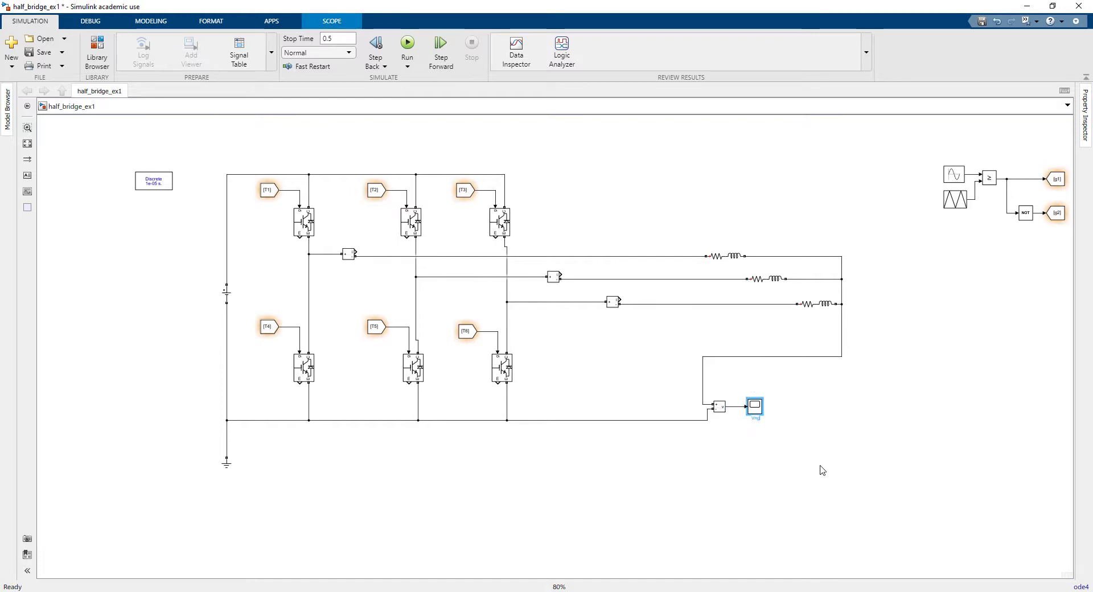
{"action": "left_click", "coordinate": [819, 469]}
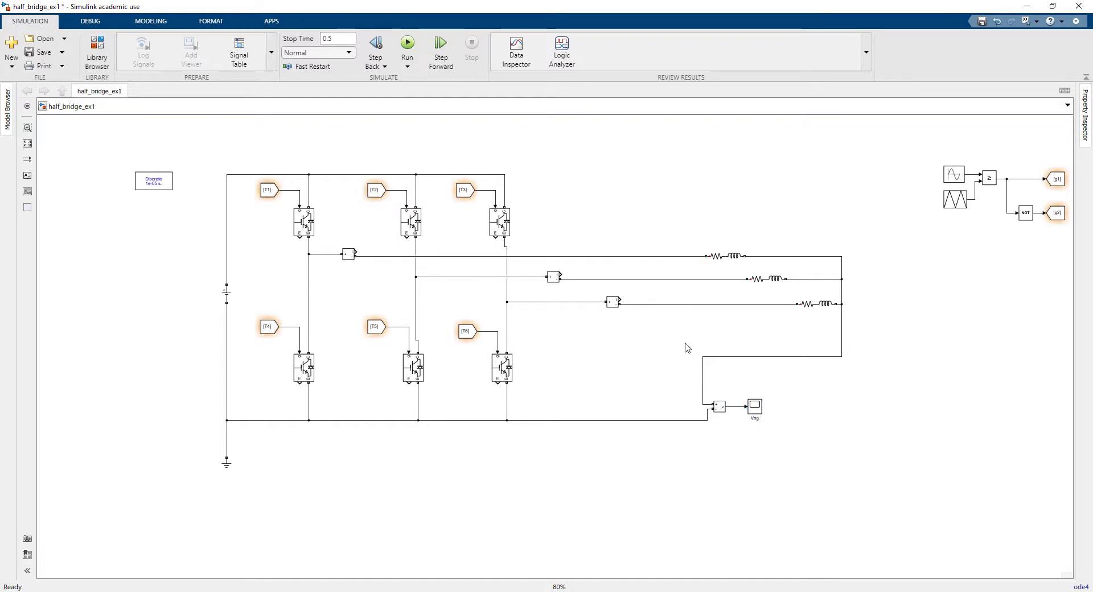
- Move the phase A Current Measurement block along its line toward the load and connect a copied Scope named IphA to it
{"action": "left_click_drag", "start_coordinate": [761, 409], "coordinate": [336, 299]}
{"action": "key", "text": "ctrl+z"}
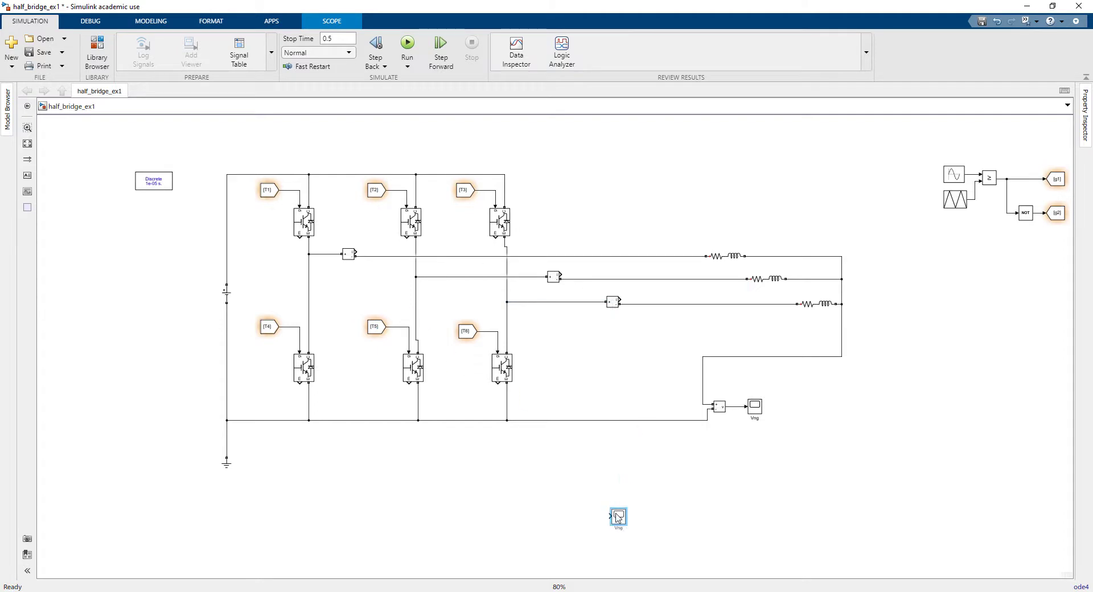
{"action": "left_click", "coordinate": [348, 254]}
{"action": "left_click_drag", "start_coordinate": [376, 254], "coordinate": [619, 253]}
{"action": "left_click_drag", "start_coordinate": [620, 519], "coordinate": [599, 253]}
{"action": "left_click", "coordinate": [634, 228]}
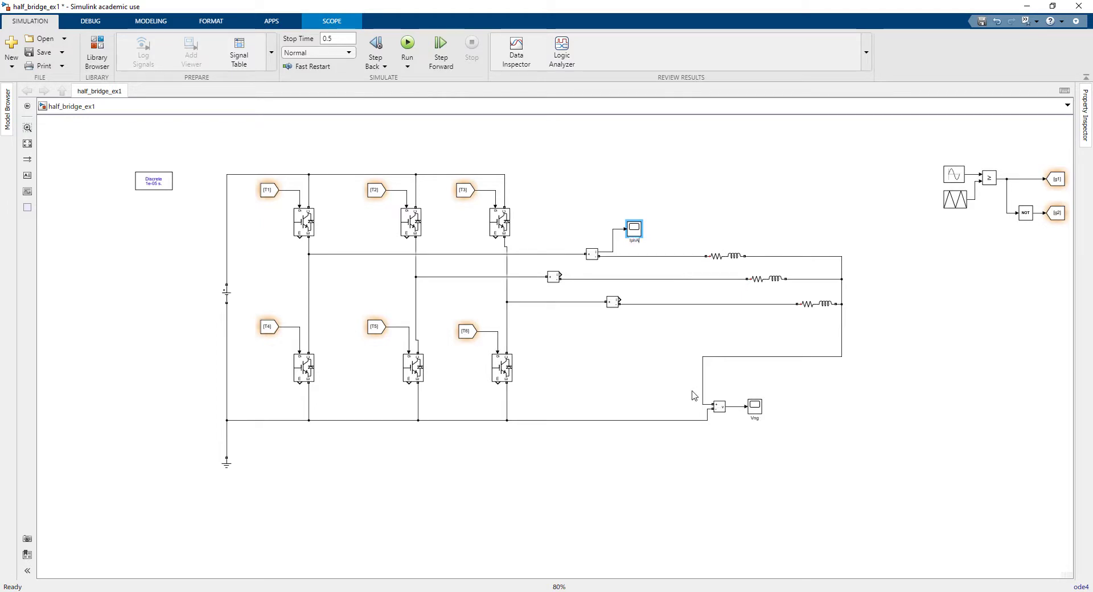
{"action": "left_click", "coordinate": [662, 379]}
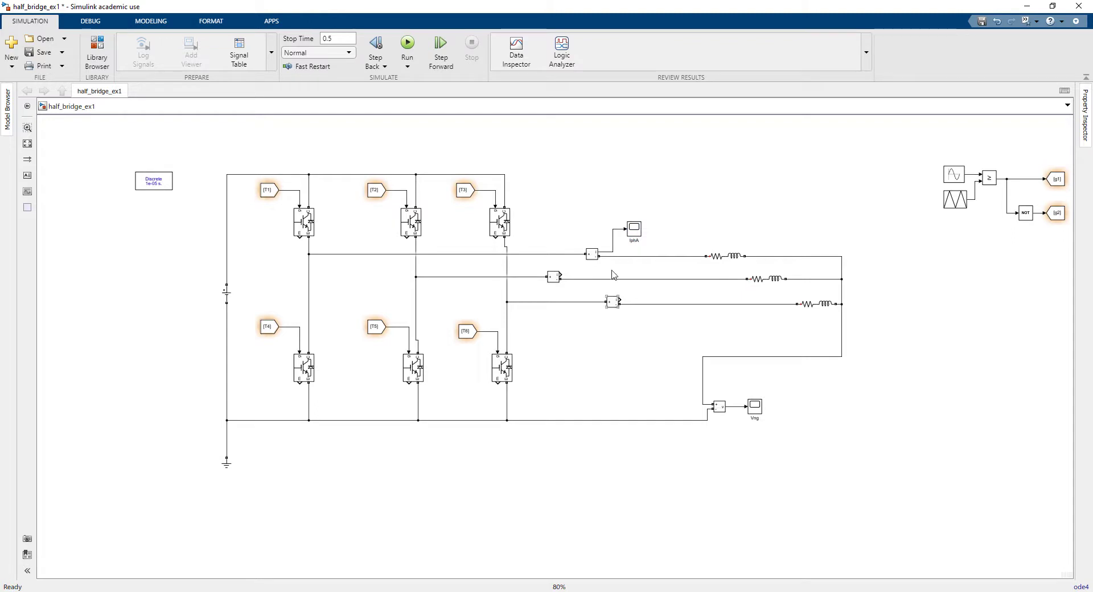
- Connect a copied Voltage Measurement block between the phase A line and the load's star point, with a Scope named Van on its output
{"action": "mouse_move", "coordinate": [718, 406]}
{"action": "left_mouse_down"}
{"action": "mouse_move", "coordinate": [688, 338]}
{"action": "mouse_move", "coordinate": [729, 341]}
{"action": "mouse_move", "coordinate": [690, 333]}
{"action": "mouse_move", "coordinate": [654, 292]}
{"action": "mouse_move", "coordinate": [644, 258]}
{"action": "left_mouse_up"}
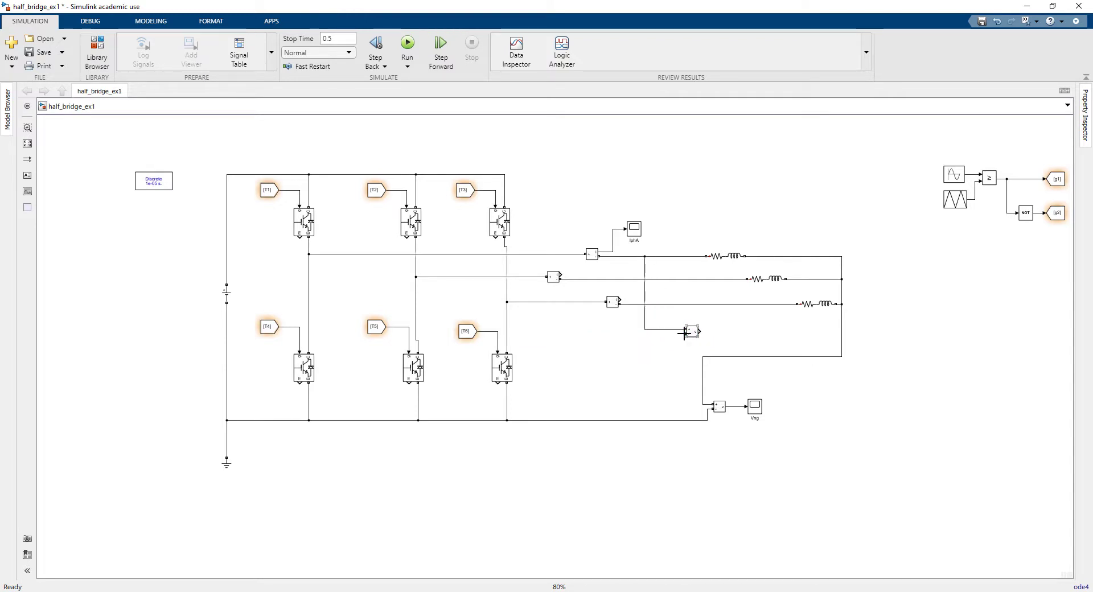
{"action": "left_click_drag", "start_coordinate": [685, 334], "coordinate": [701, 358]}
{"action": "left_click_drag", "start_coordinate": [754, 408], "coordinate": [744, 335]}
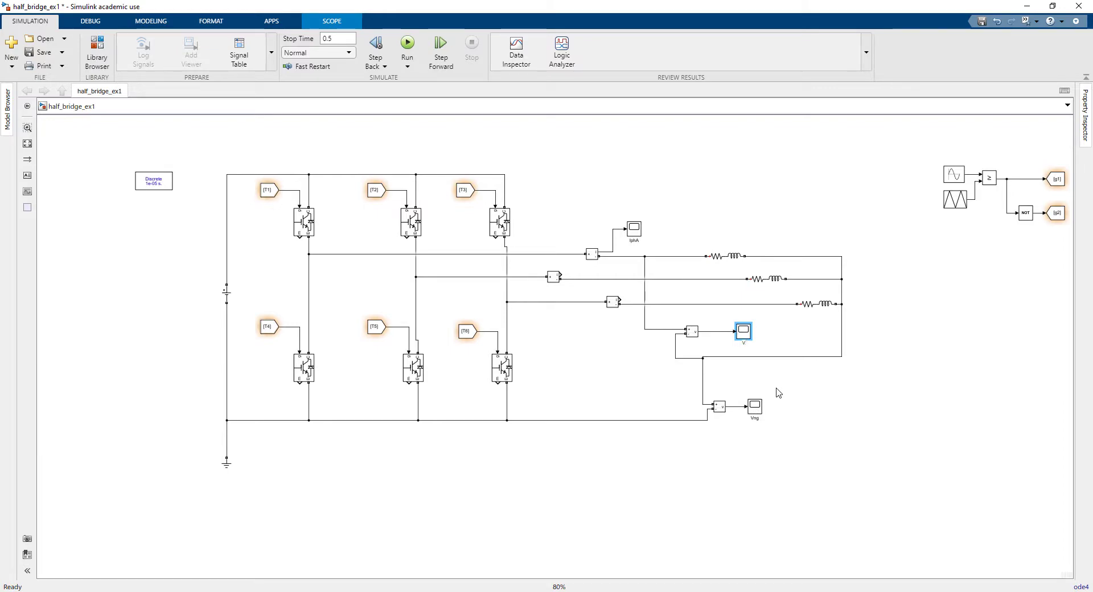
{"action": "left_click", "coordinate": [801, 392]}
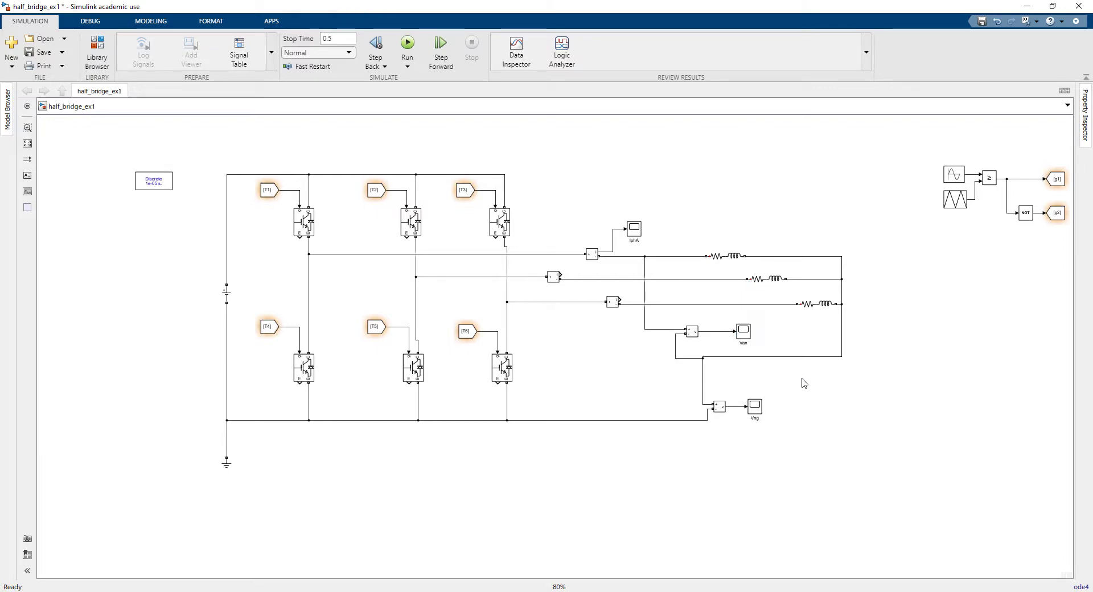
- Copy the IphA scope and connect the copy to the current output of the phase B Current Measurement block
{"action": "scroll", "coordinate": [741, 345], "scroll_direction": "up", "scroll_amount": 3}
{"action": "scroll", "coordinate": [743, 346], "scroll_direction": "up", "scroll_amount": 1}
{"action": "left_click_drag", "start_coordinate": [595, 234], "coordinate": [610, 312]}
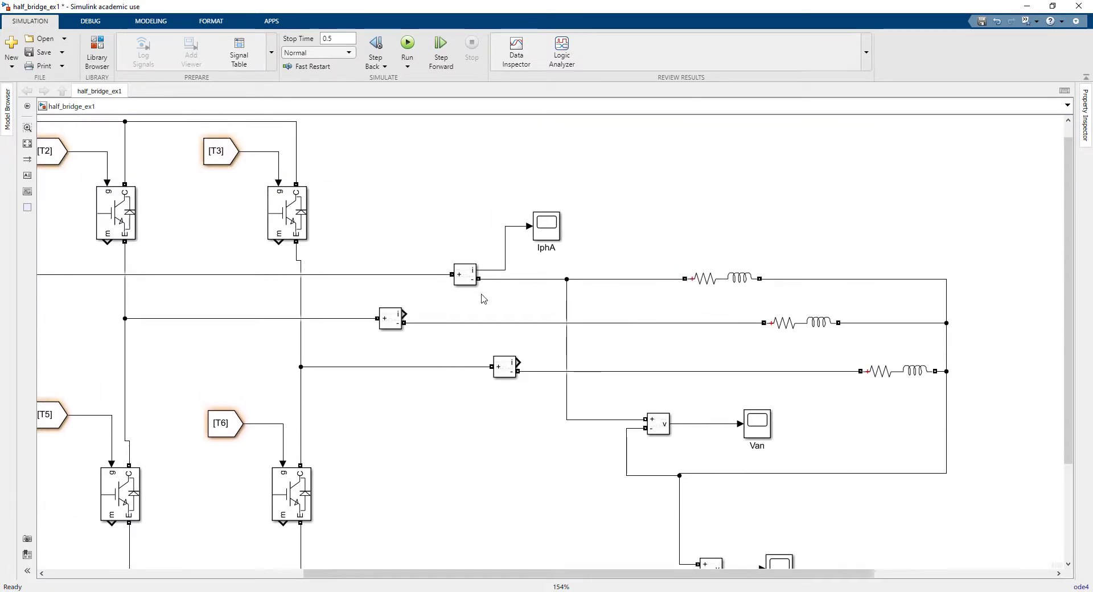
{"action": "scroll", "coordinate": [531, 308], "scroll_direction": "up", "scroll_amount": 1}
{"action": "mouse_move", "coordinate": [535, 228]}
{"action": "left_mouse_down"}
{"action": "mouse_move", "coordinate": [414, 323]}
{"action": "mouse_move", "coordinate": [449, 303]}
{"action": "mouse_move", "coordinate": [499, 308]}
{"action": "mouse_move", "coordinate": [387, 314]}
{"action": "left_mouse_up"}
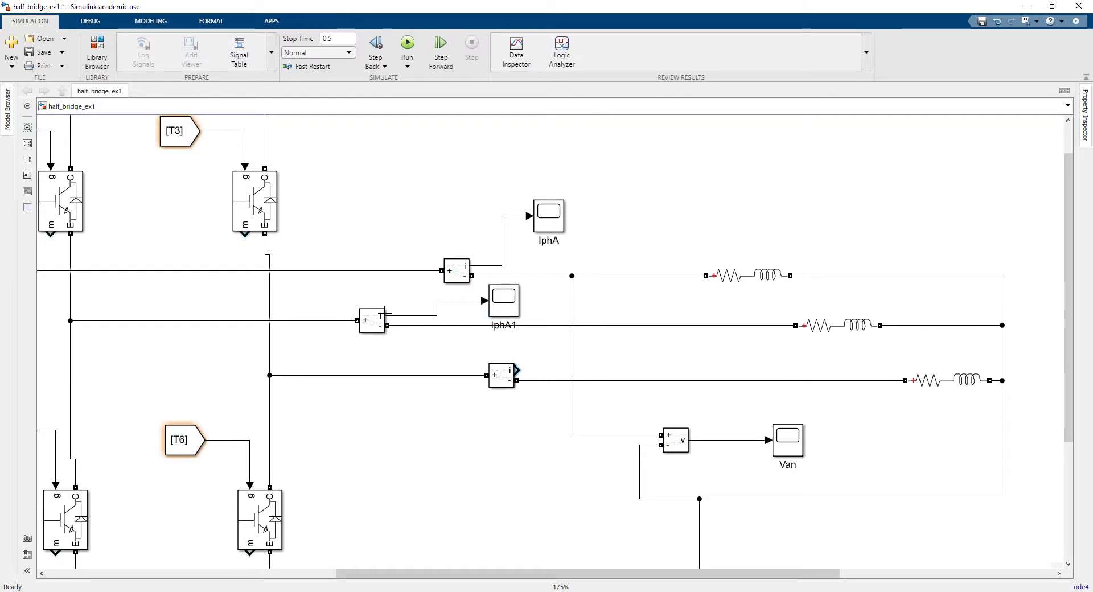
{"action": "left_click", "coordinate": [510, 325]}
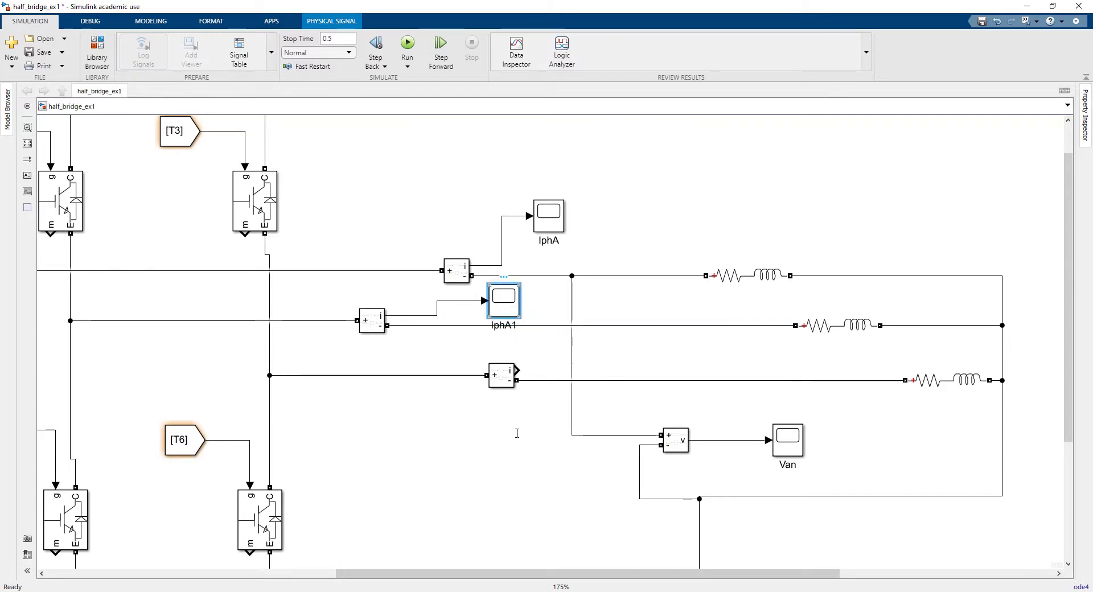
{"action": "double_click", "coordinate": [504, 297]}
{"action": "left_click", "coordinate": [697, 160]}
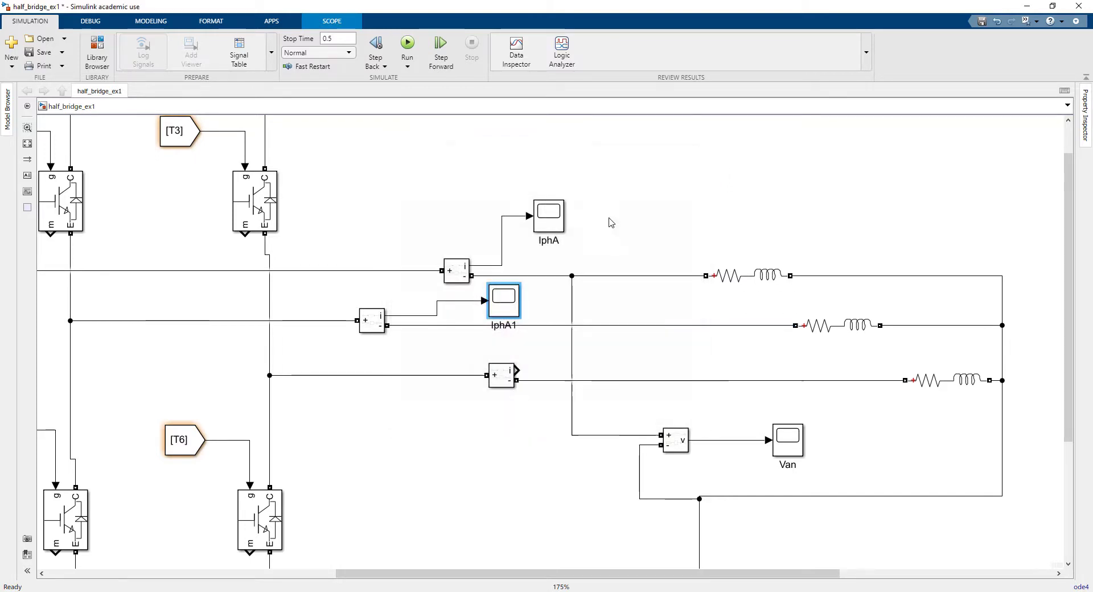
{"action": "double_click", "coordinate": [503, 297]}
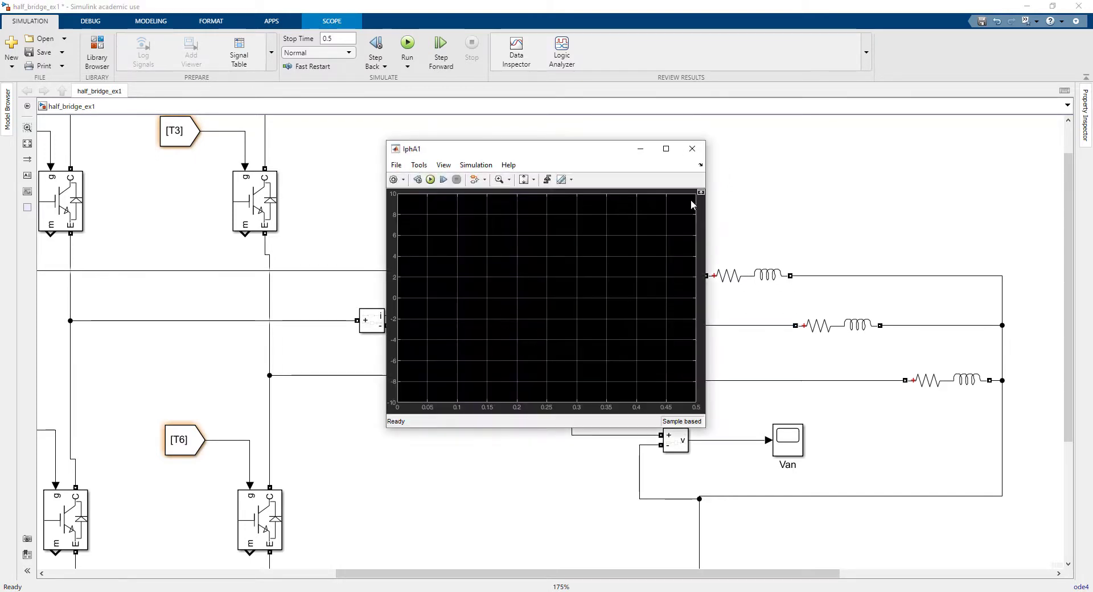
{"action": "left_click", "coordinate": [692, 149]}
{"action": "left_click", "coordinate": [512, 325]}
{"action": "mouse_move", "coordinate": [513, 319]}
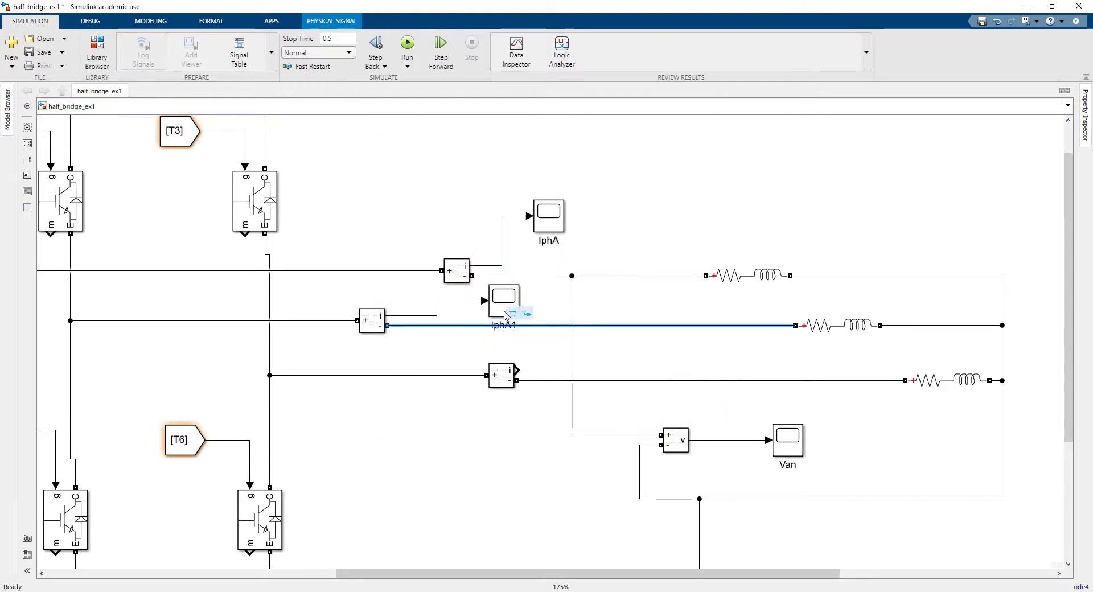
{"action": "left_click", "coordinate": [493, 330]}
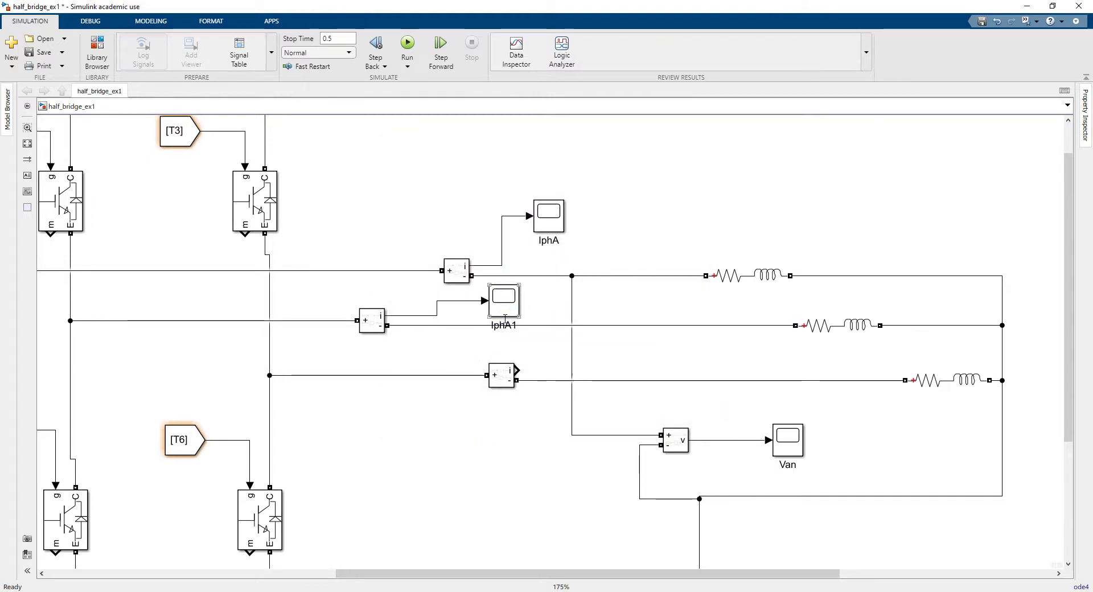
- Rename the Scope on the phase B current measurement as Iphb
{"action": "left_click", "coordinate": [502, 322]}
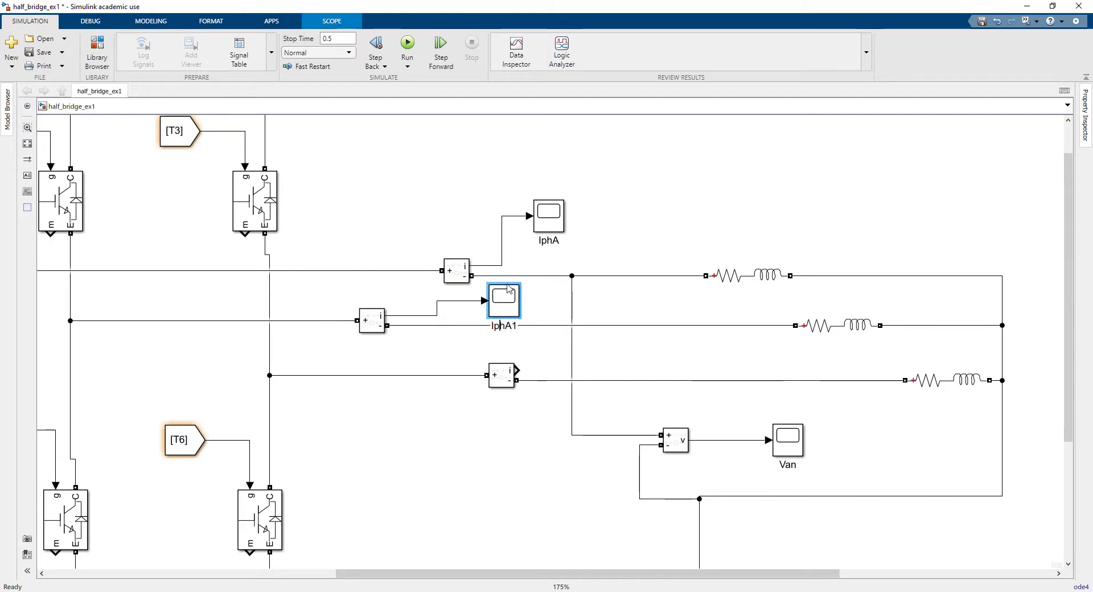
{"action": "key", "text": "Delete"}
{"action": "key", "text": "Delete"}
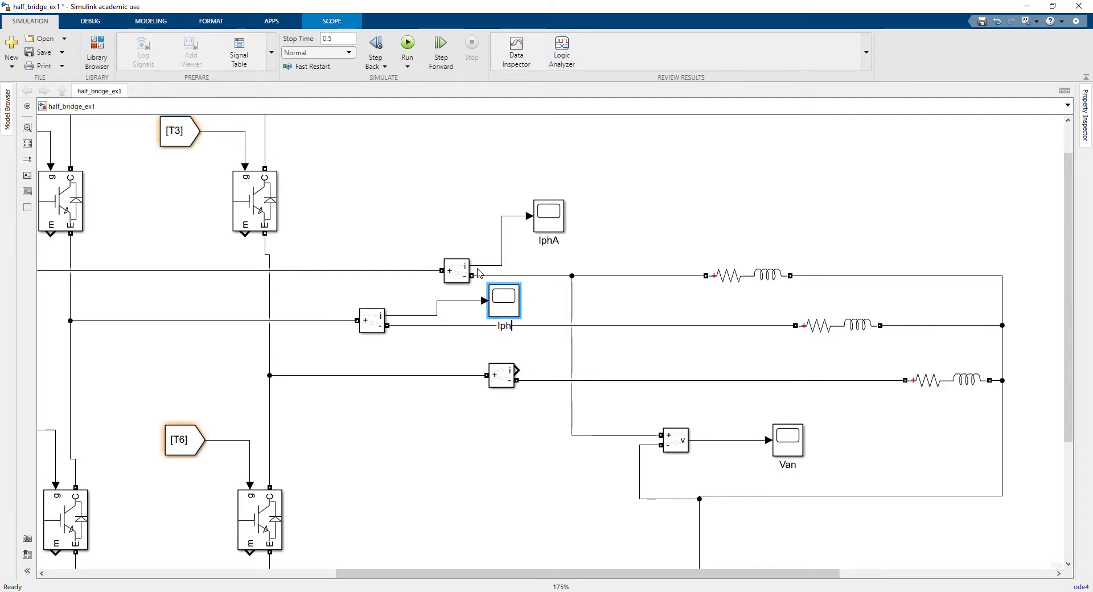
{"action": "type", "text": "B"}
{"action": "key", "text": "BackSpace"}
{"action": "type", "text": "b"}
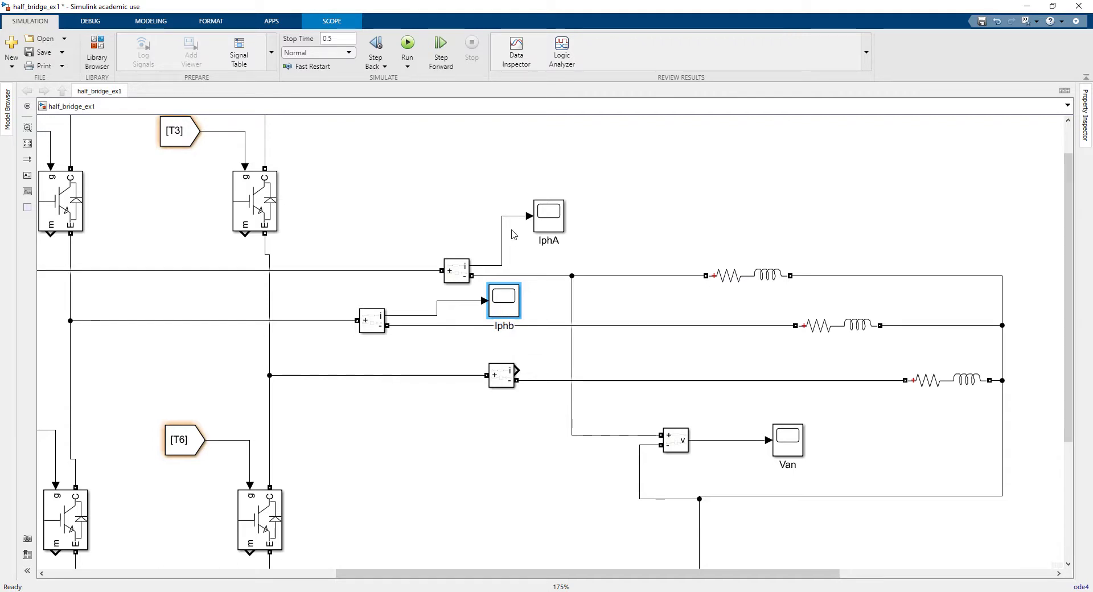
- Rename the Scope on the phase A current measurement as Ipha
{"action": "left_click", "coordinate": [550, 227]}
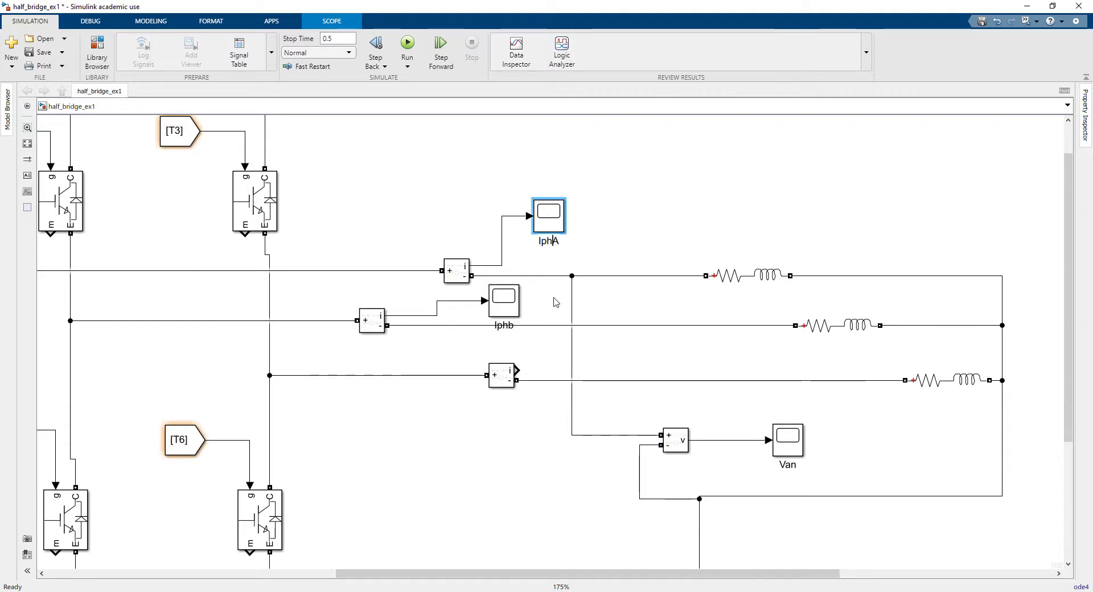
{"action": "type", "text": "a"}
{"action": "left_click", "coordinate": [653, 229]}
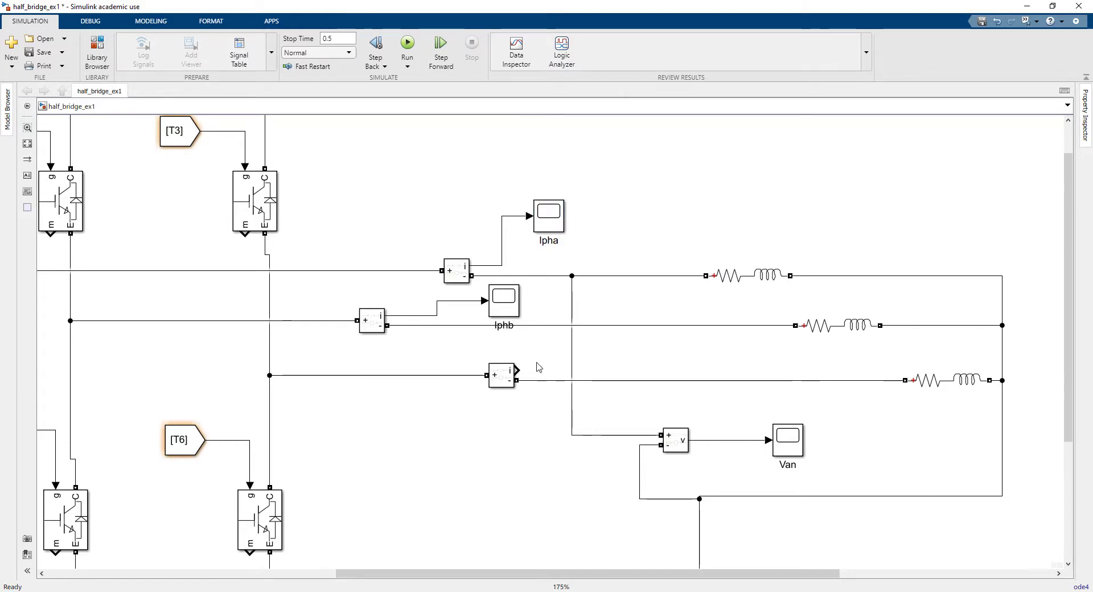
- Connect a copied Voltage Measurement block between the phase A and phase B lines and attach a copied Scope to its output
{"action": "scroll", "coordinate": [538, 365], "scroll_direction": "down", "scroll_amount": 3}
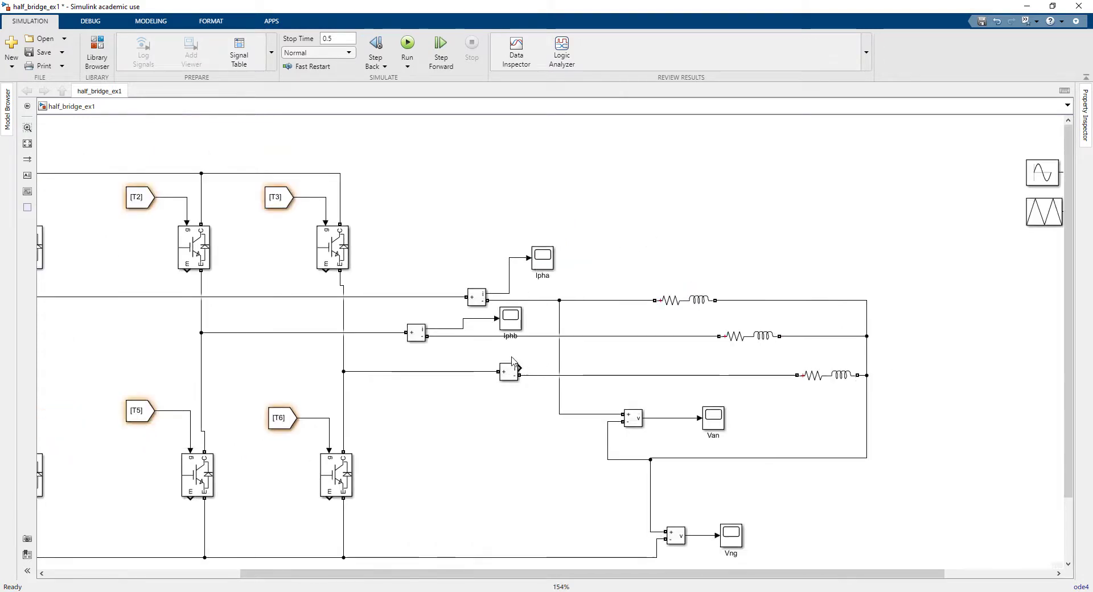
{"action": "left_click", "coordinate": [631, 420]}
{"action": "left_click_drag", "start_coordinate": [622, 423], "coordinate": [393, 333]}
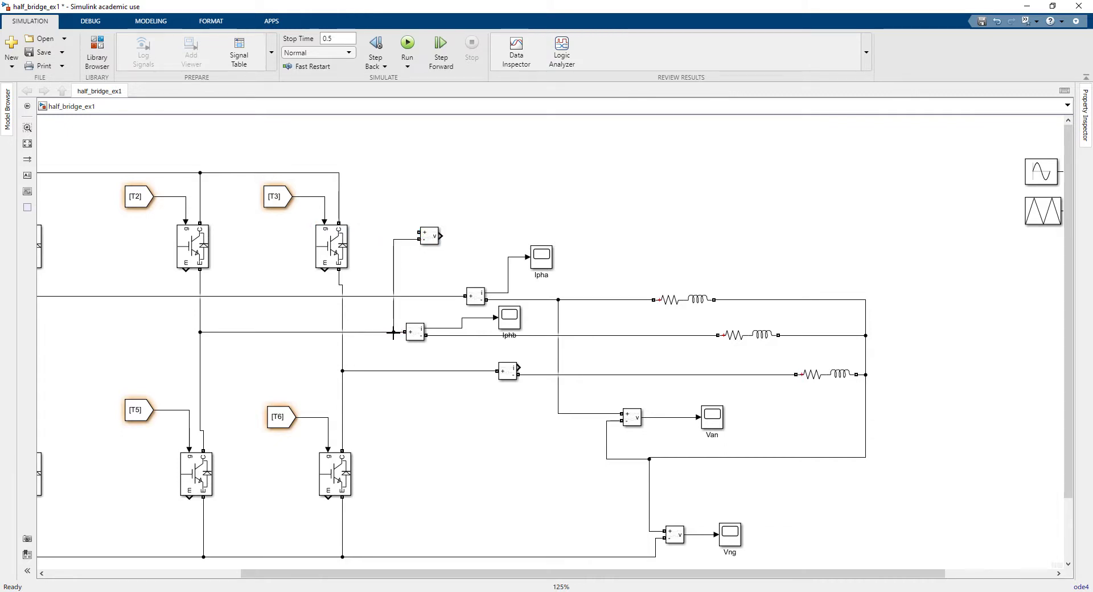
{"action": "left_click_drag", "start_coordinate": [419, 233], "coordinate": [368, 296]}
{"action": "left_click_drag", "start_coordinate": [707, 423], "coordinate": [440, 235]}
- Rename the Scope on the line-to-line voltage measurement as Vab
{"action": "double_click", "coordinate": [495, 229]}
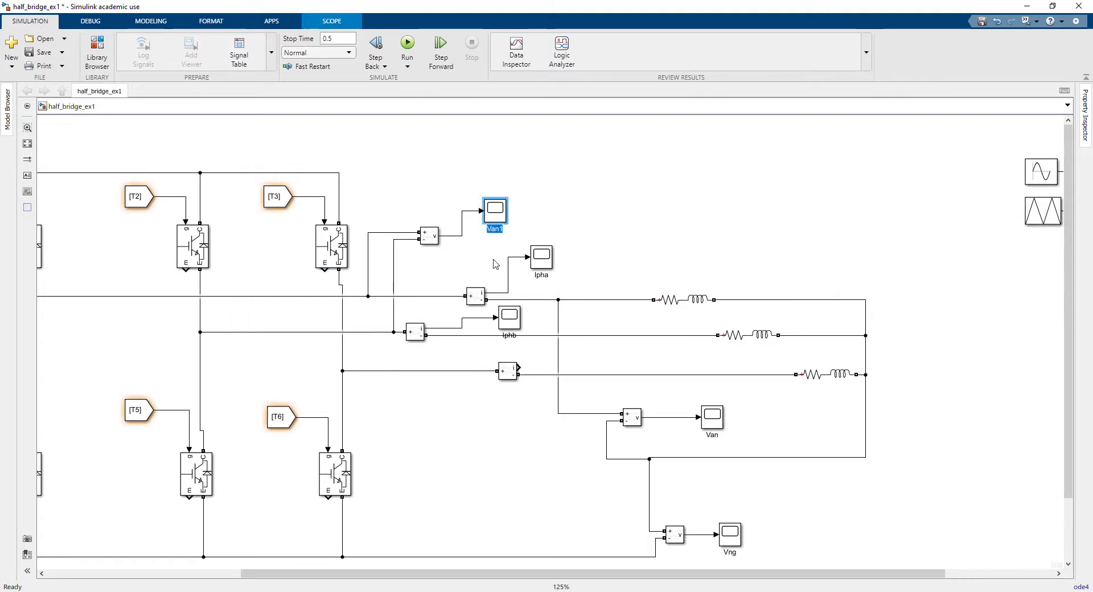
{"action": "type", "text": "Vab"}
{"action": "left_click", "coordinate": [660, 196]}
- Change the tag of the g1 Goto block on the comparator output to T1
{"action": "scroll", "coordinate": [654, 212], "scroll_direction": "down", "scroll_amount": 5}
{"action": "left_click_drag", "start_coordinate": [571, 175], "coordinate": [644, 171]}
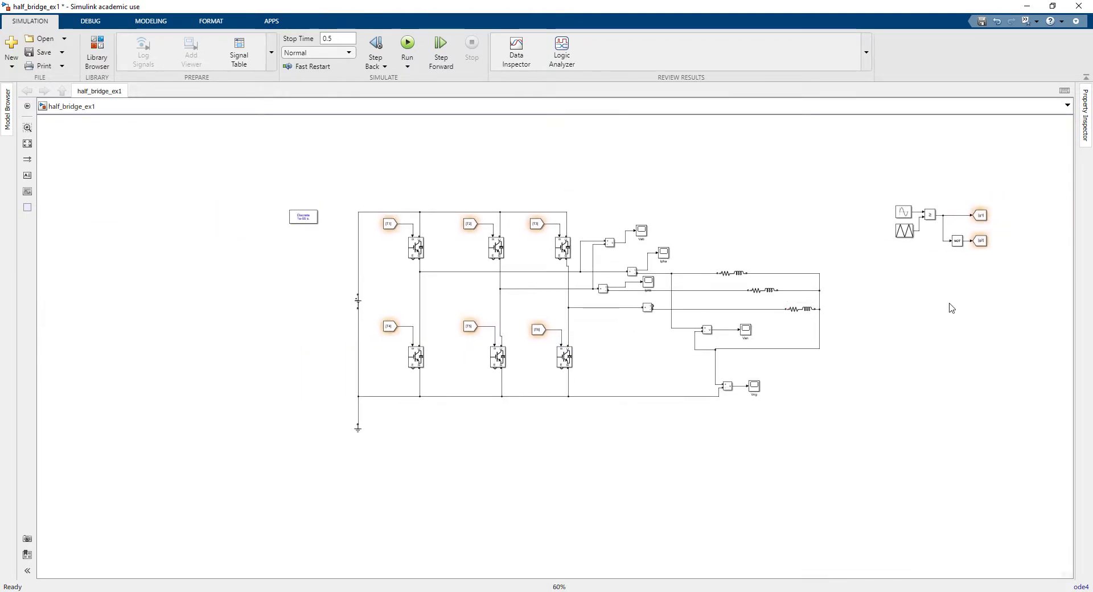
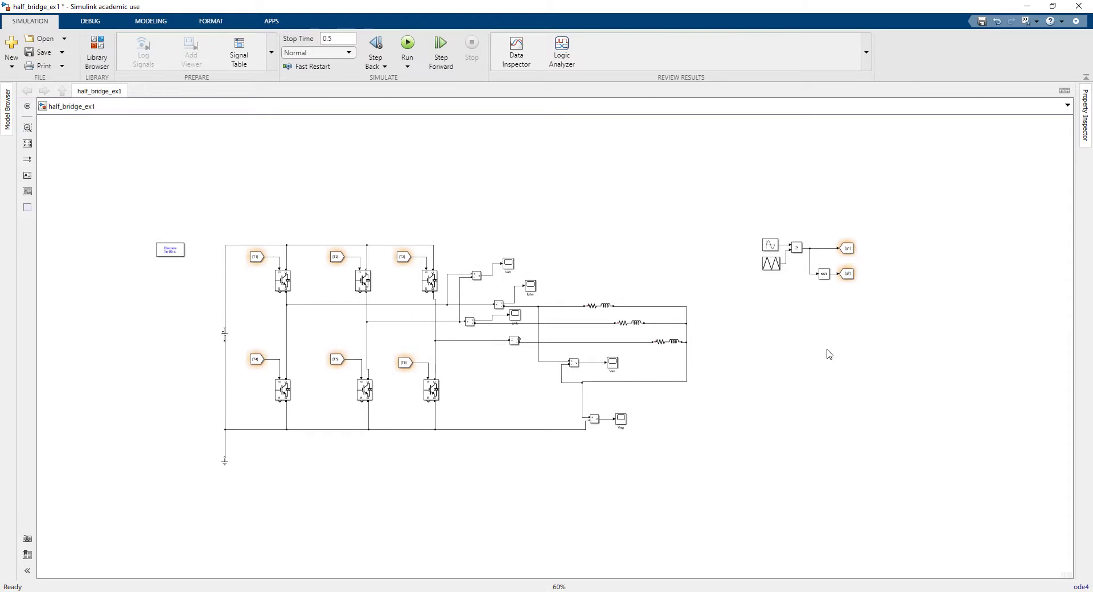
{"action": "scroll", "coordinate": [823, 284], "scroll_direction": "up", "scroll_amount": 4}
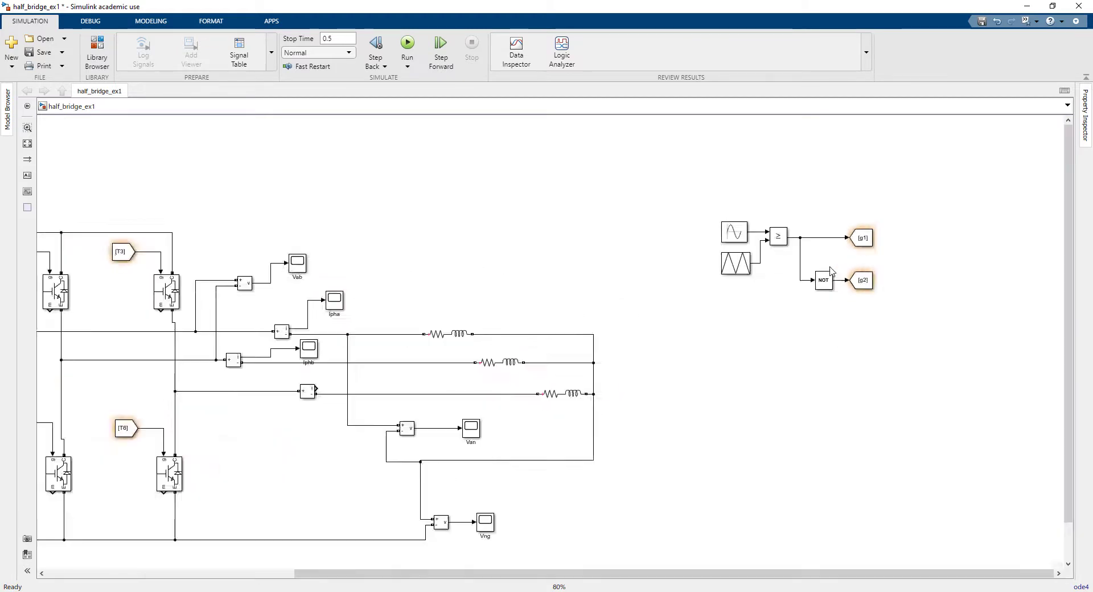
{"action": "left_click_drag", "start_coordinate": [973, 273], "coordinate": [830, 311]}
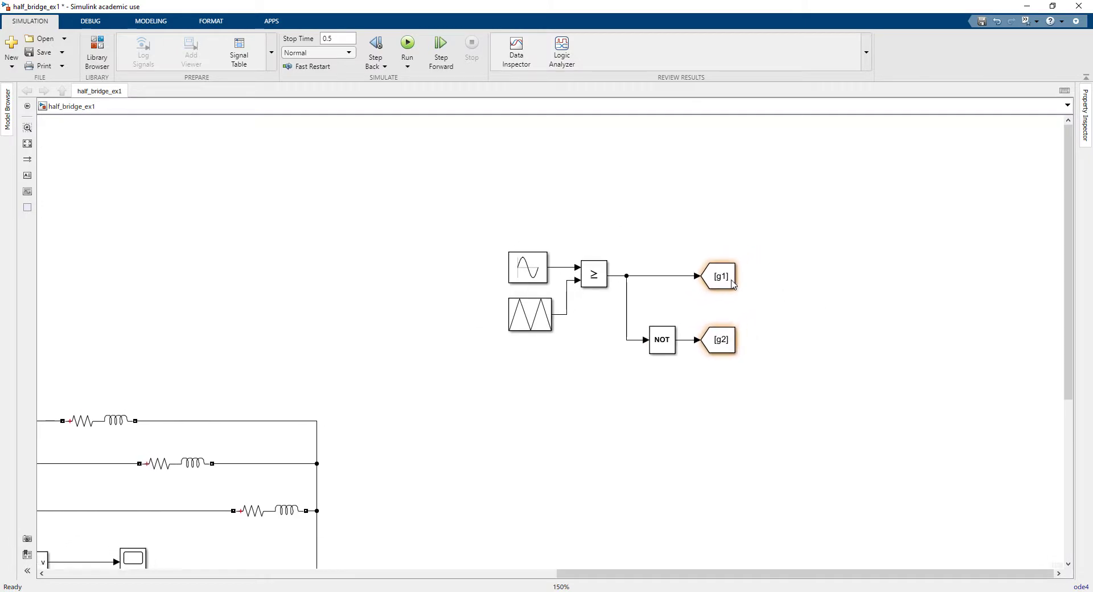
{"action": "double_click", "coordinate": [720, 276]}
{"action": "double_click", "coordinate": [813, 236]}
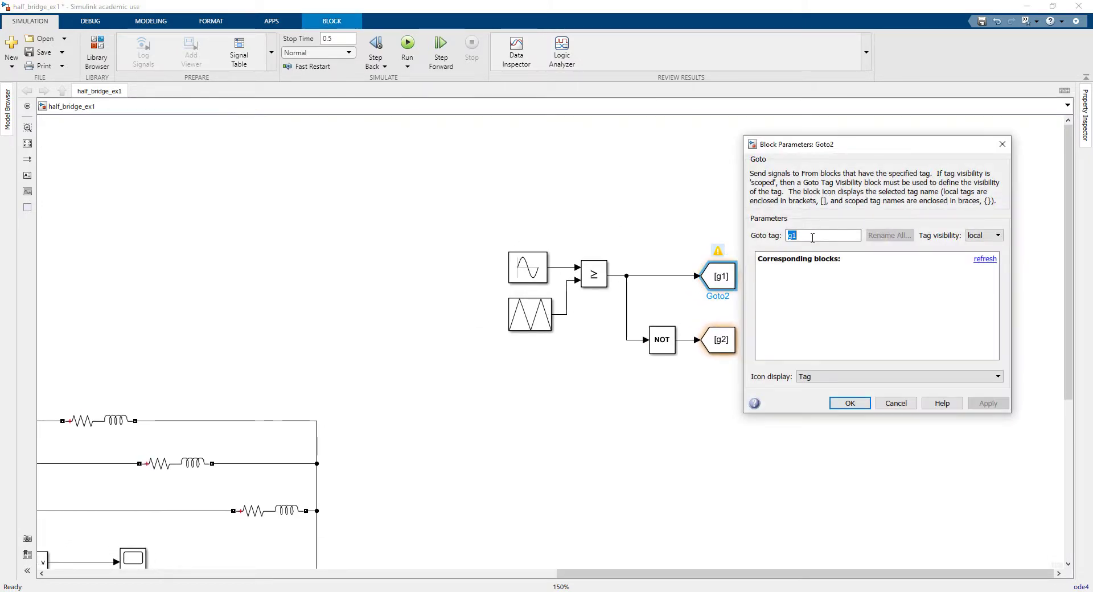
{"action": "type", "text": "T"}
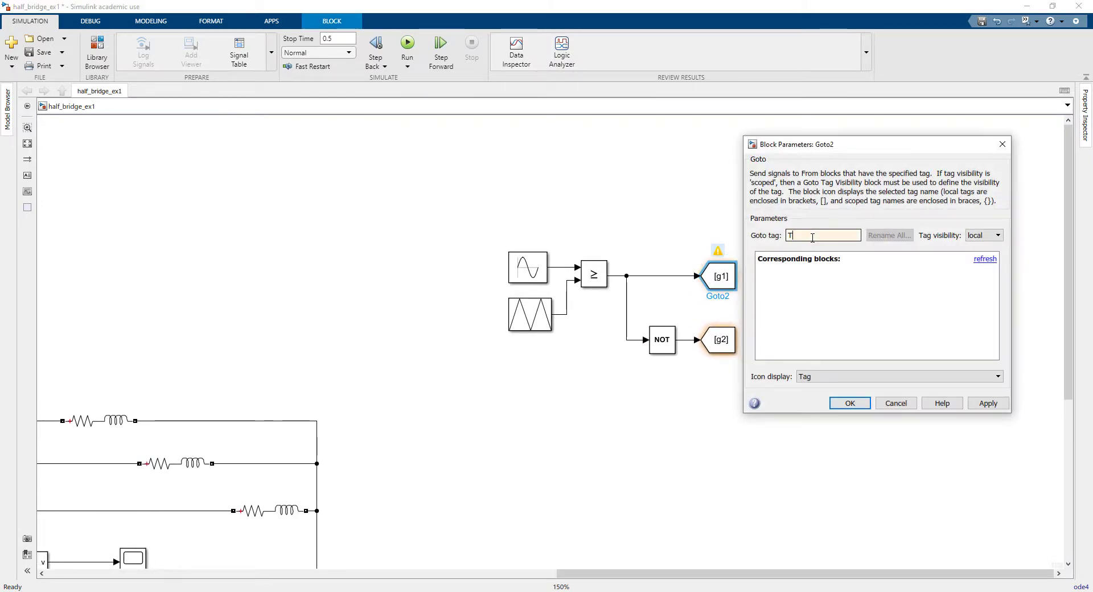
{"action": "type", "text": "Y1"}
{"action": "key", "text": "Return"}
- Change the tag of the g2 Goto block after the NOT gate to T2
{"action": "left_click", "coordinate": [721, 344]}
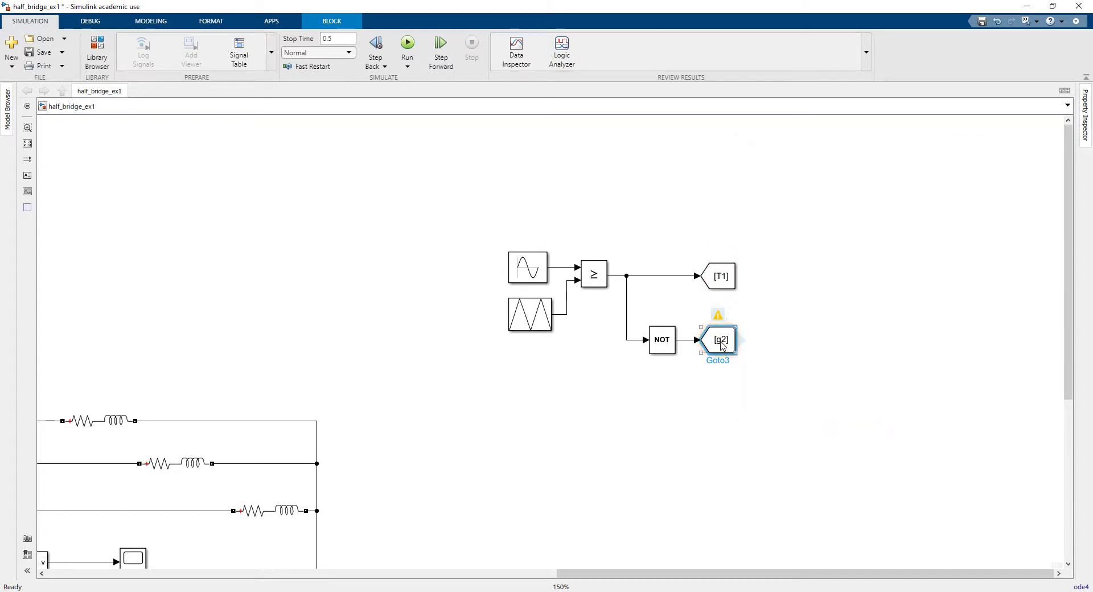
{"action": "double_click", "coordinate": [722, 345]}
{"action": "double_click", "coordinate": [816, 296]}
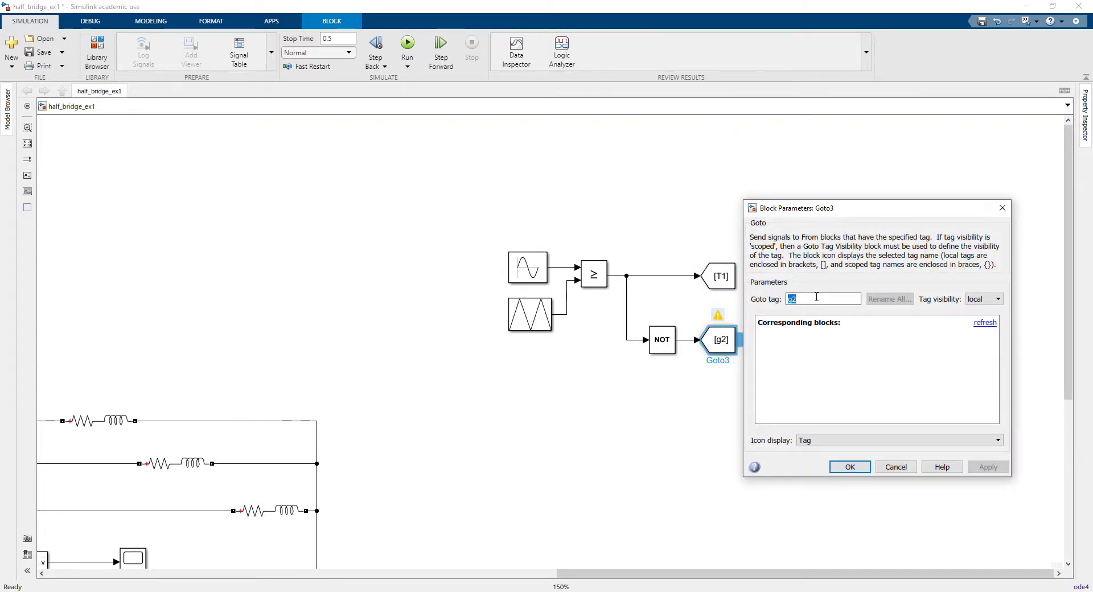
{"action": "type", "text": "T"}
{"action": "key", "text": "Return"}
{"action": "left_click", "coordinate": [842, 306]}
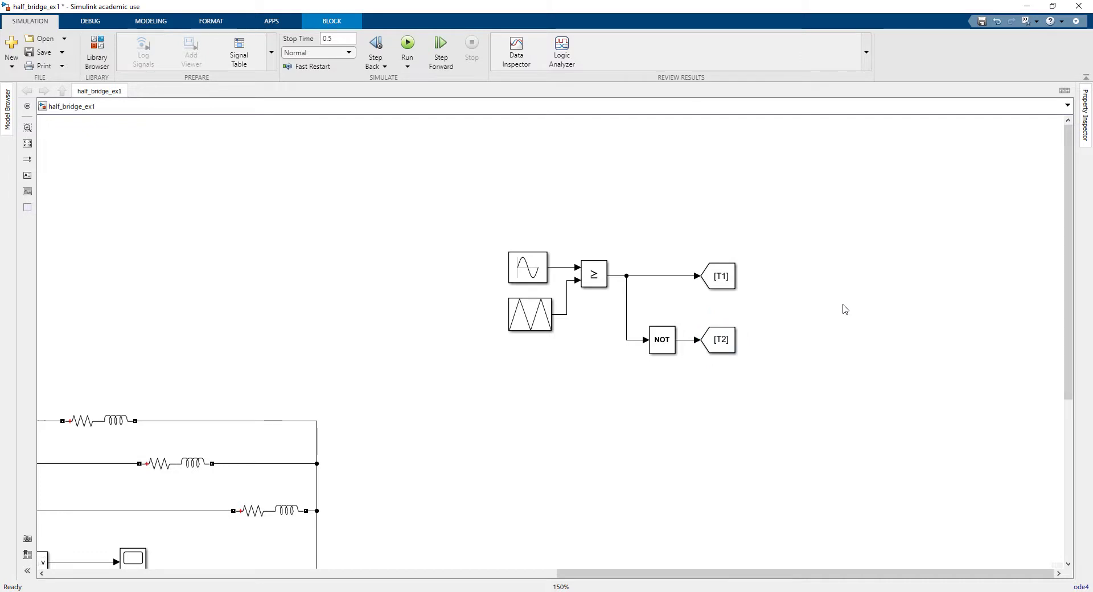
- Delete the sine wave source from the comparator group and set the Triangle Generator's frequency to 60 Hz
{"action": "left_click", "coordinate": [541, 277]}
{"action": "key", "text": "Delete"}
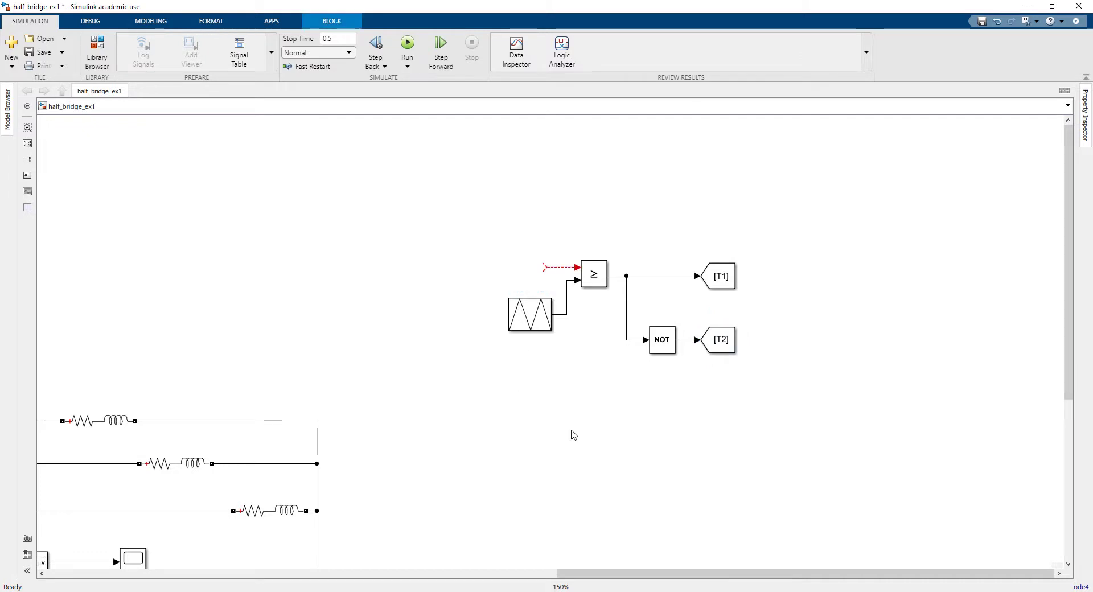
{"action": "double_click", "coordinate": [538, 322]}
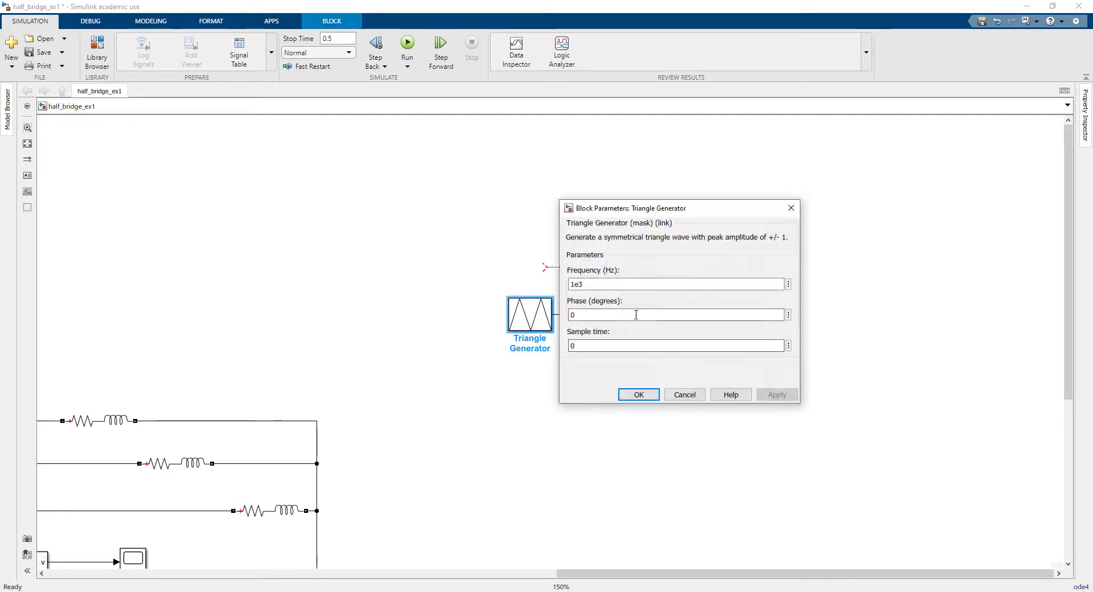
{"action": "double_click", "coordinate": [633, 284]}
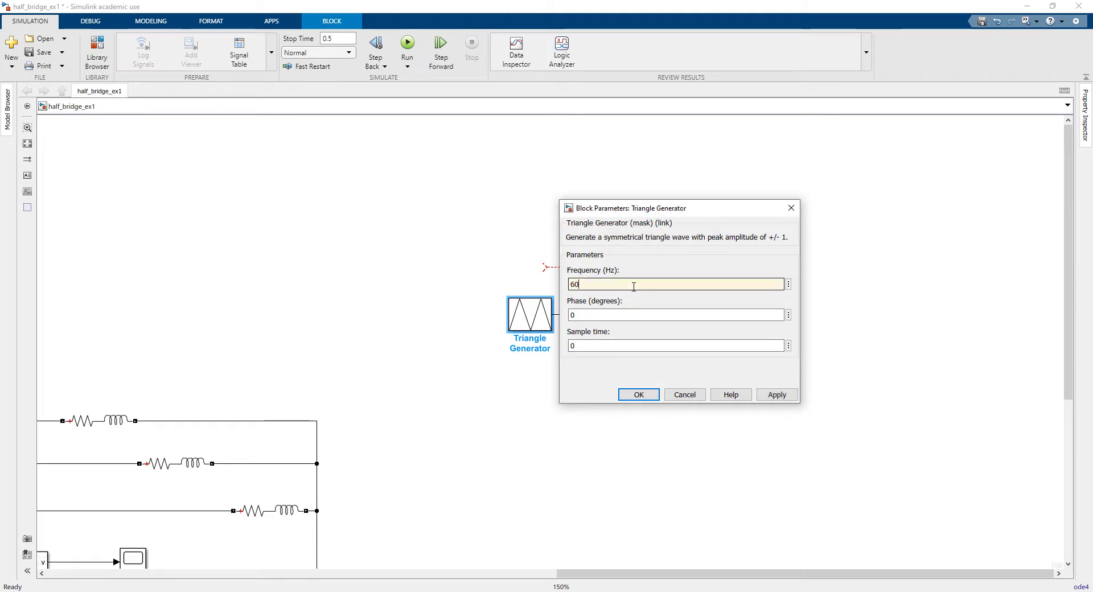
{"action": "type", "text": "60"}
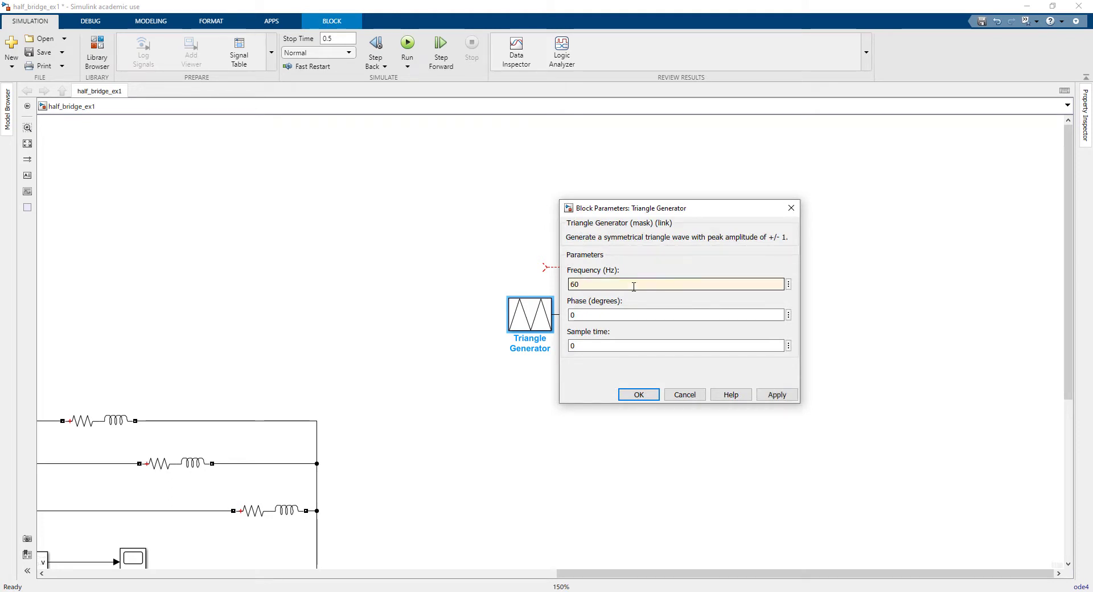
{"action": "key", "text": "Return"}
- Apply the Triangle Generator's parameters and move the block farther away from the comparator
{"action": "left_click_drag", "start_coordinate": [527, 323], "coordinate": [480, 323]}
{"action": "left_click", "coordinate": [571, 395]}
- Add a Constant block with value 0 and connect it to the comparator's open first input
{"action": "double_click", "coordinate": [465, 260]}
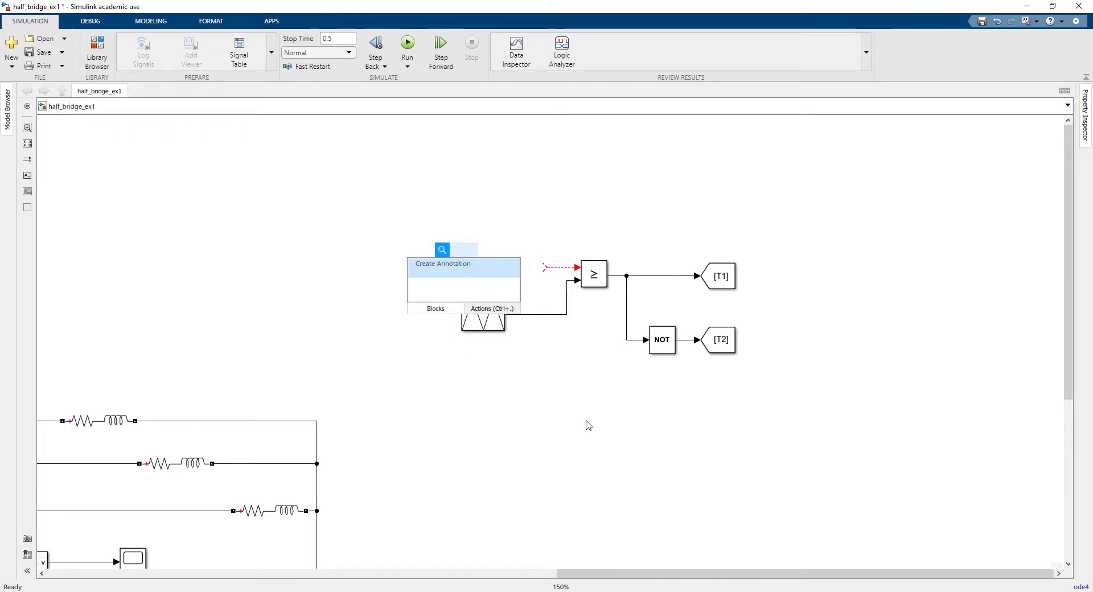
{"action": "type", "text": "const"}
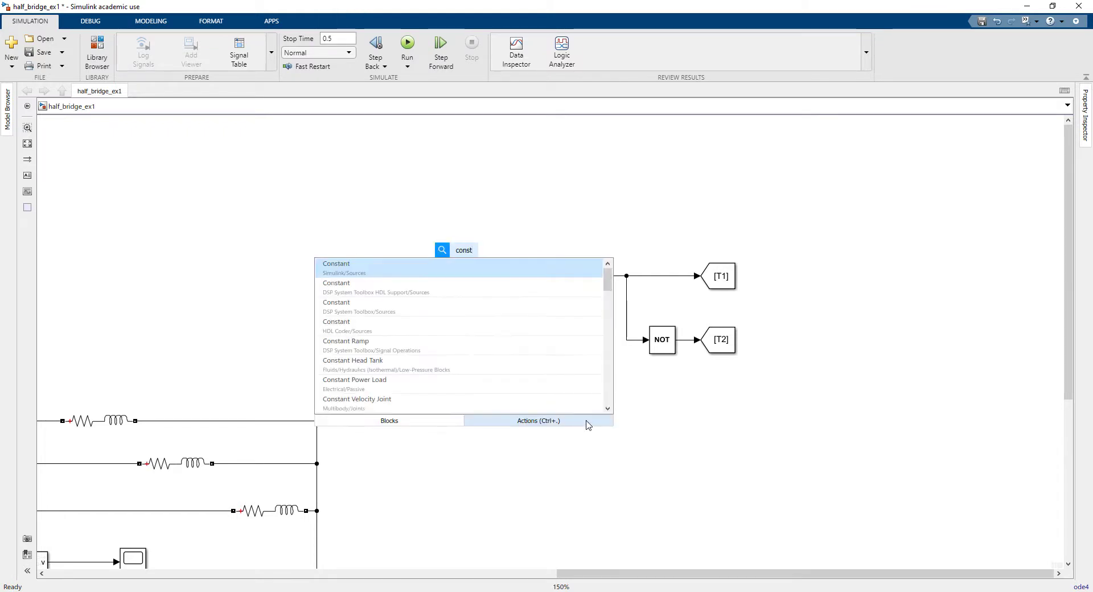
{"action": "key", "text": "Return"}
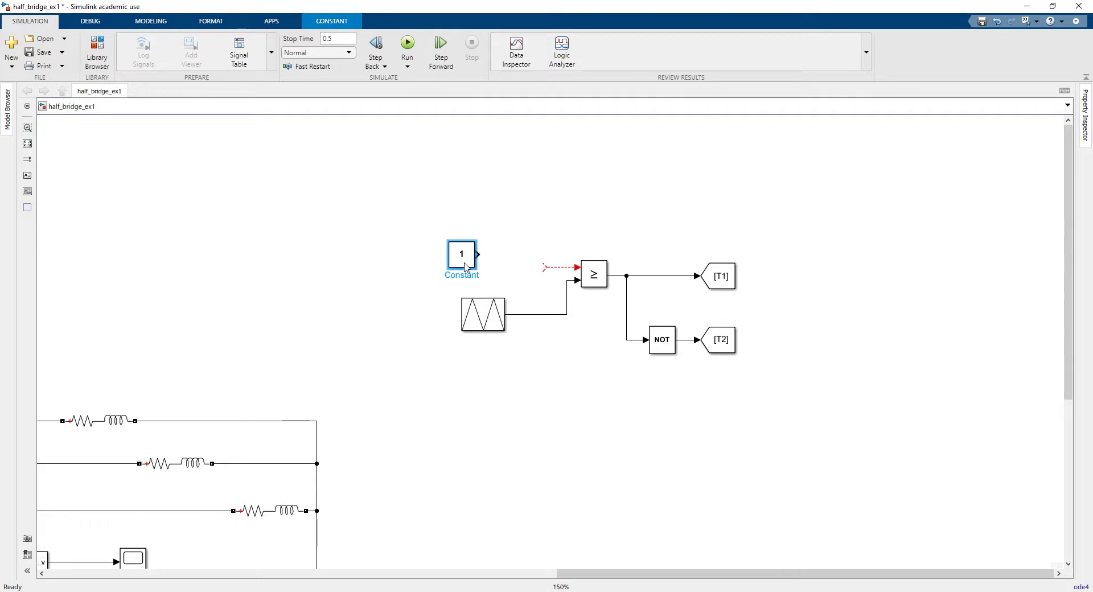
{"action": "left_click_drag", "start_coordinate": [489, 266], "coordinate": [546, 268]}
{"action": "double_click", "coordinate": [477, 272]}
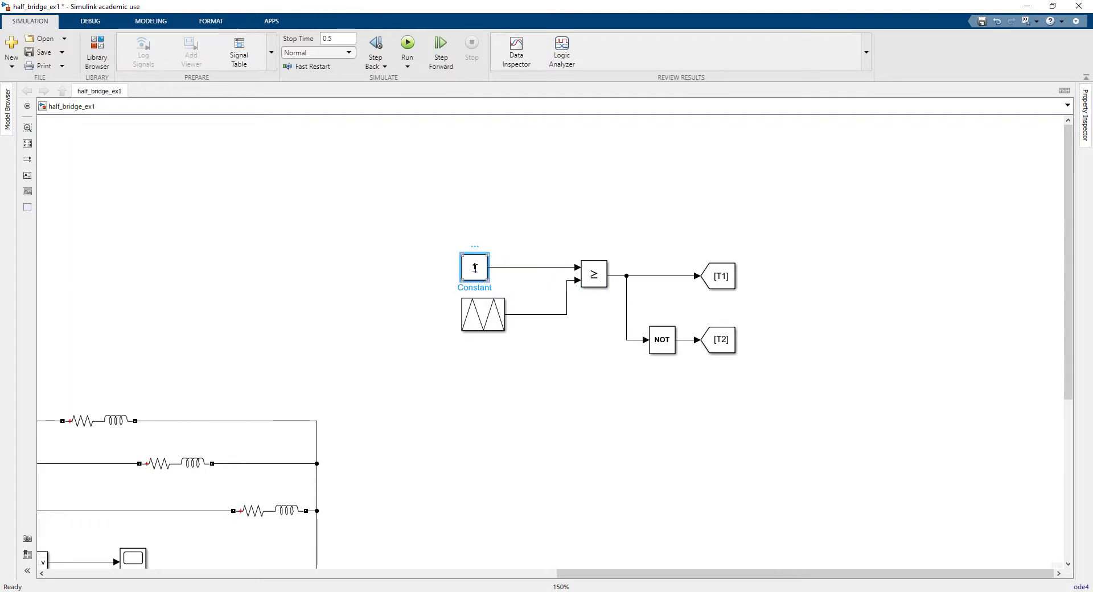
{"action": "type", "text": "0"}
{"action": "key", "text": "Return"}
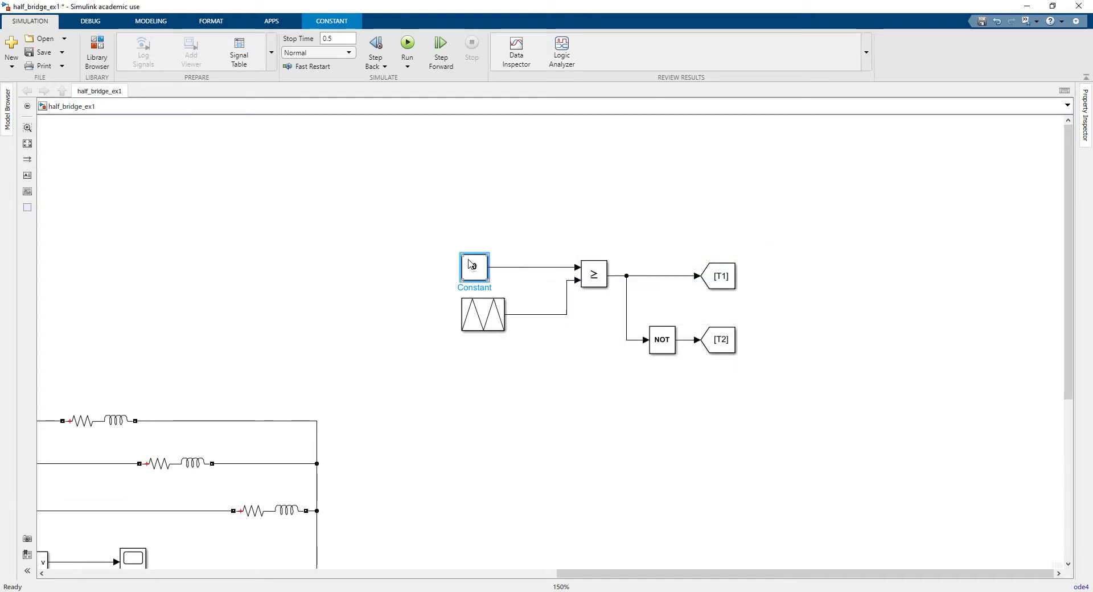
{"action": "left_click", "coordinate": [596, 279]}
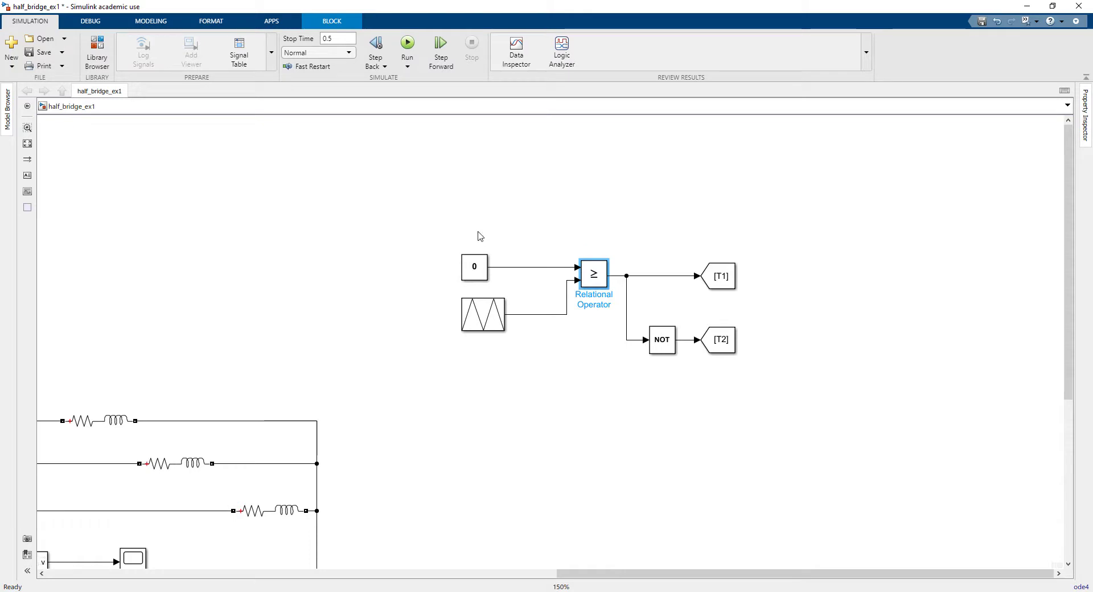
- Add a Compare To Constant block and delete the Constant and Relational Operator blocks
{"action": "double_click", "coordinate": [476, 203]}
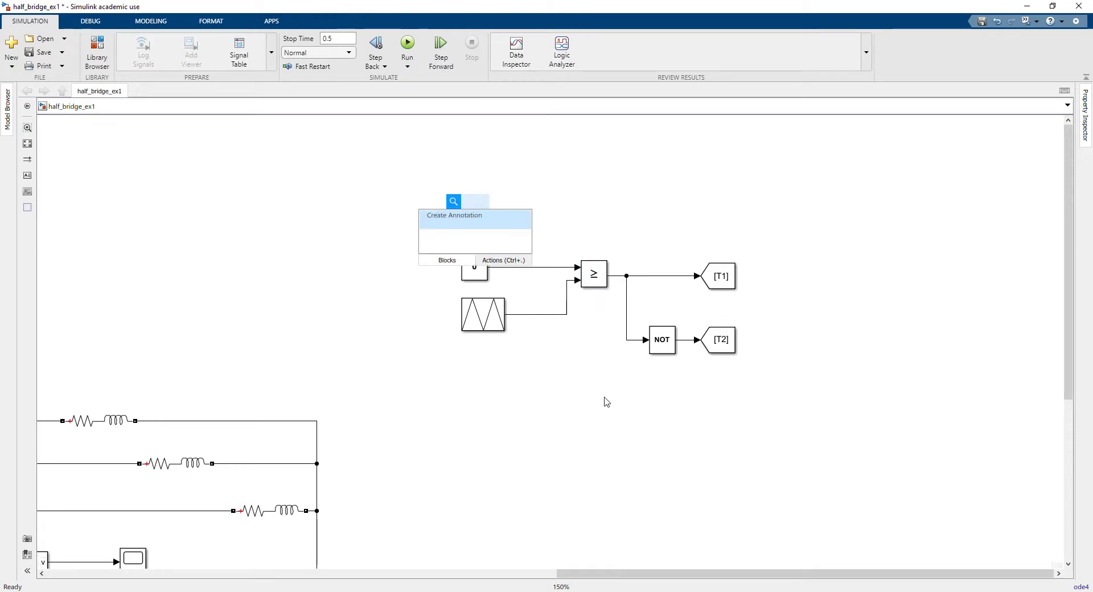
{"action": "type", "text": "com"}
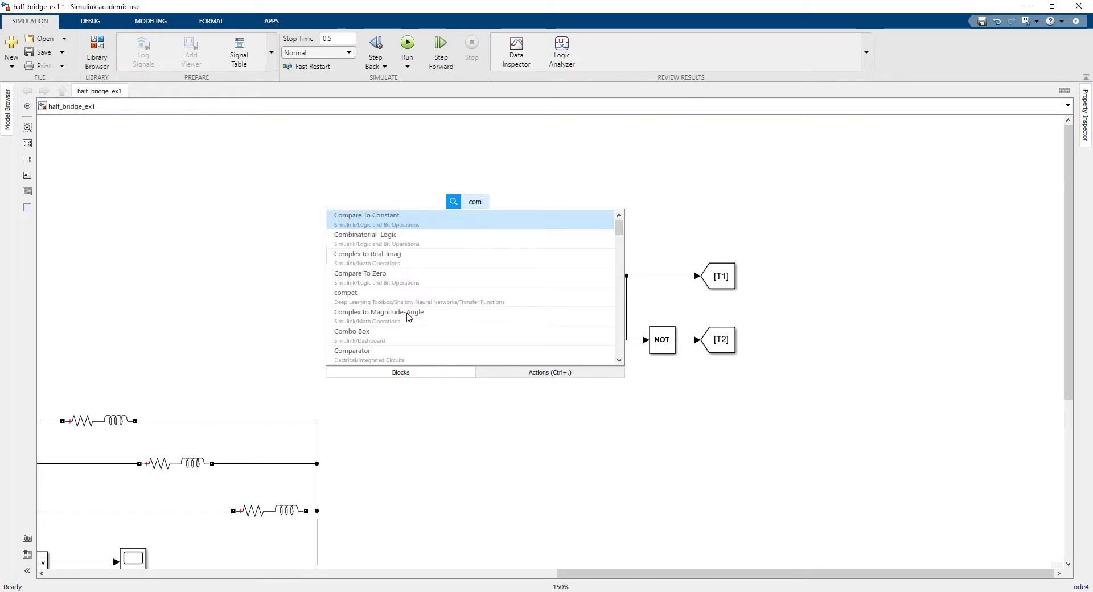
{"action": "left_click", "coordinate": [374, 222]}
{"action": "left_click", "coordinate": [537, 204]}
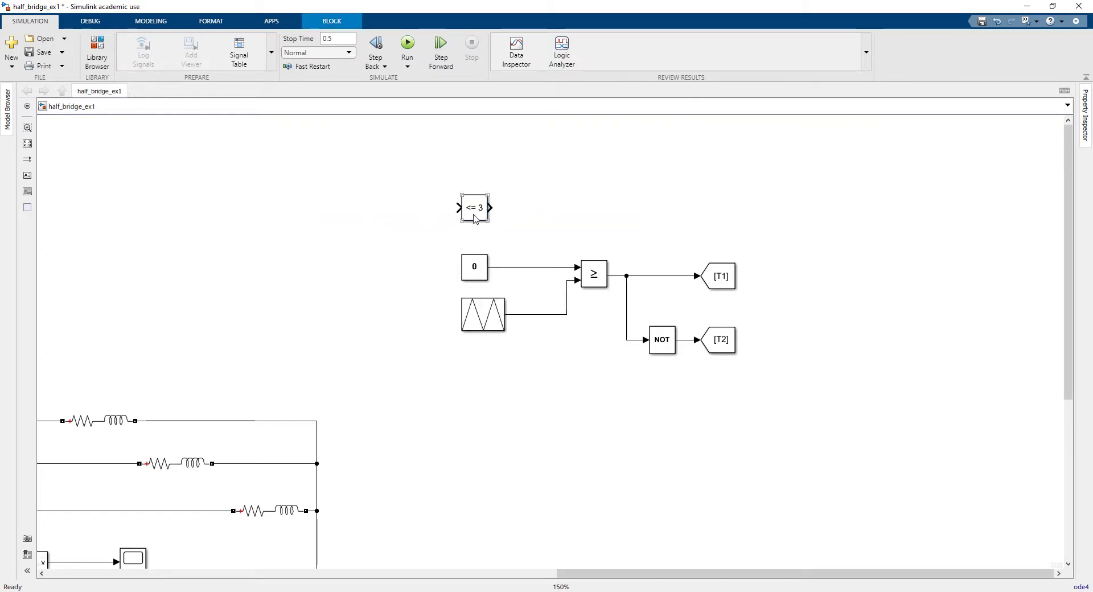
{"action": "left_click_drag", "start_coordinate": [580, 256], "coordinate": [478, 282]}
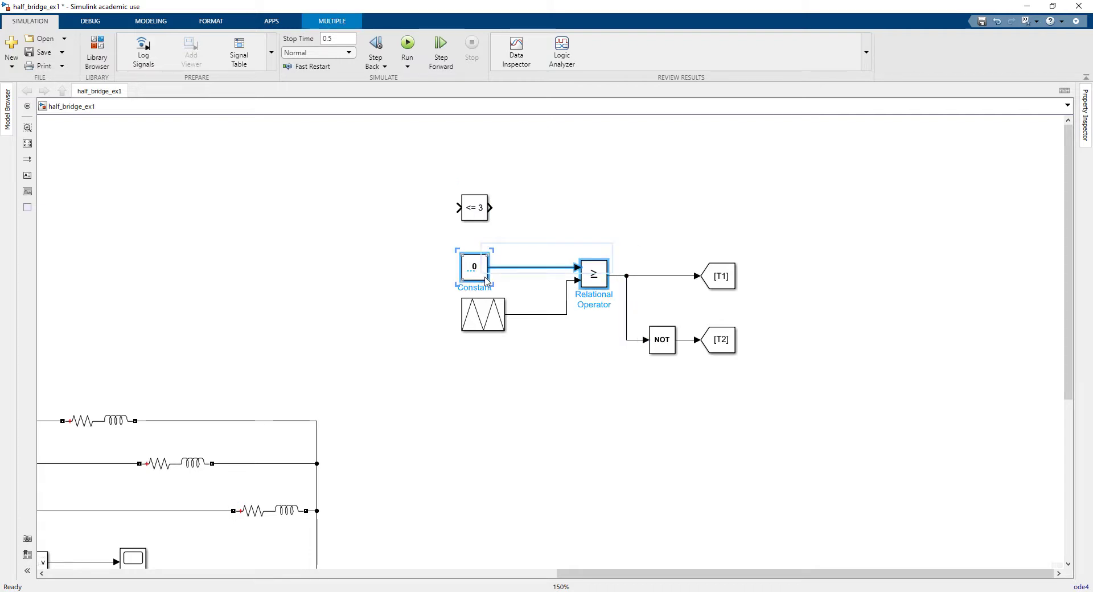
{"action": "key", "text": "Delete"}
- Attach the Compare To Constant output to the T1/NOT branch, wire the Triangle Generator into its input, and align the generator with it
{"action": "left_click_drag", "start_coordinate": [491, 322], "coordinate": [385, 264]}
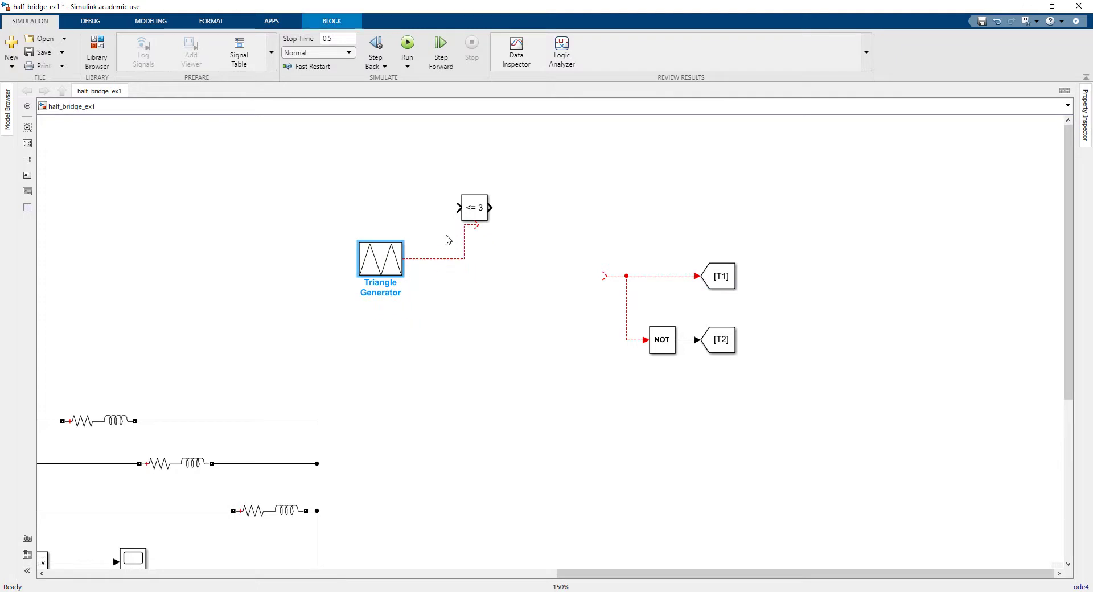
{"action": "left_click_drag", "start_coordinate": [477, 215], "coordinate": [593, 285]}
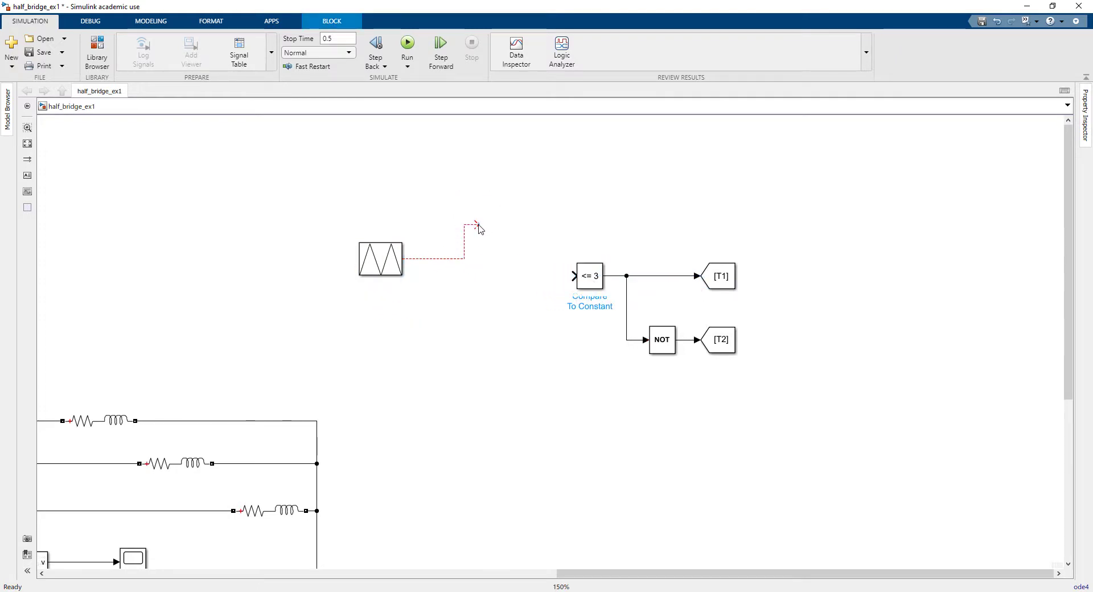
{"action": "left_click_drag", "start_coordinate": [478, 223], "coordinate": [505, 267]}
{"action": "left_click_drag", "start_coordinate": [475, 223], "coordinate": [572, 276]}
{"action": "left_click", "coordinate": [404, 260]}
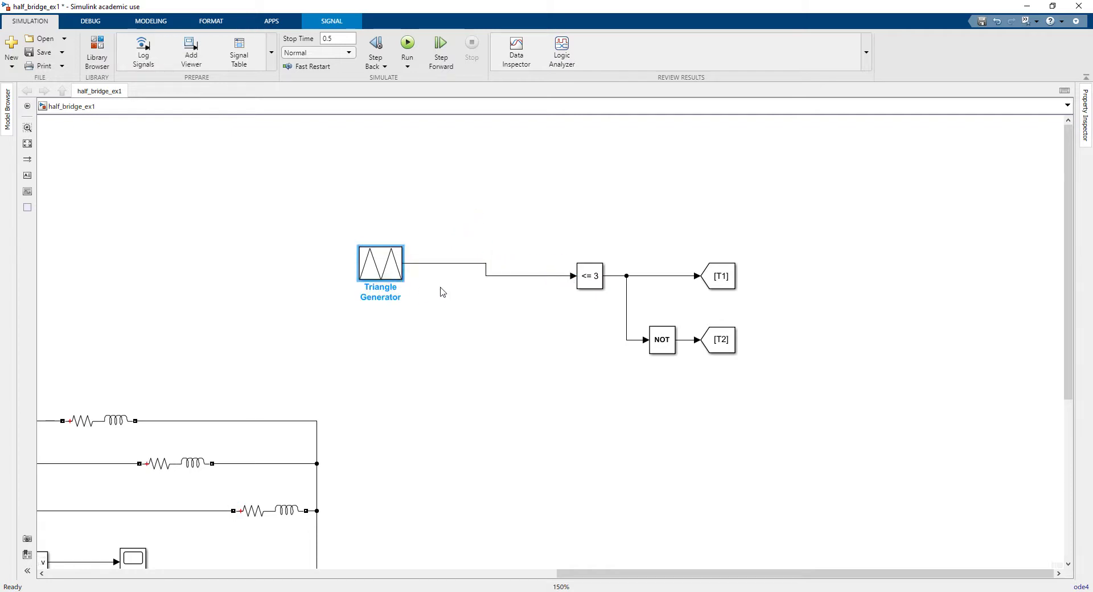
{"action": "left_click_drag", "start_coordinate": [381, 259], "coordinate": [488, 276]}
- Set the constant value of the Compare To Constant block to 0
{"action": "left_click", "coordinate": [596, 279]}
{"action": "double_click", "coordinate": [596, 279]}
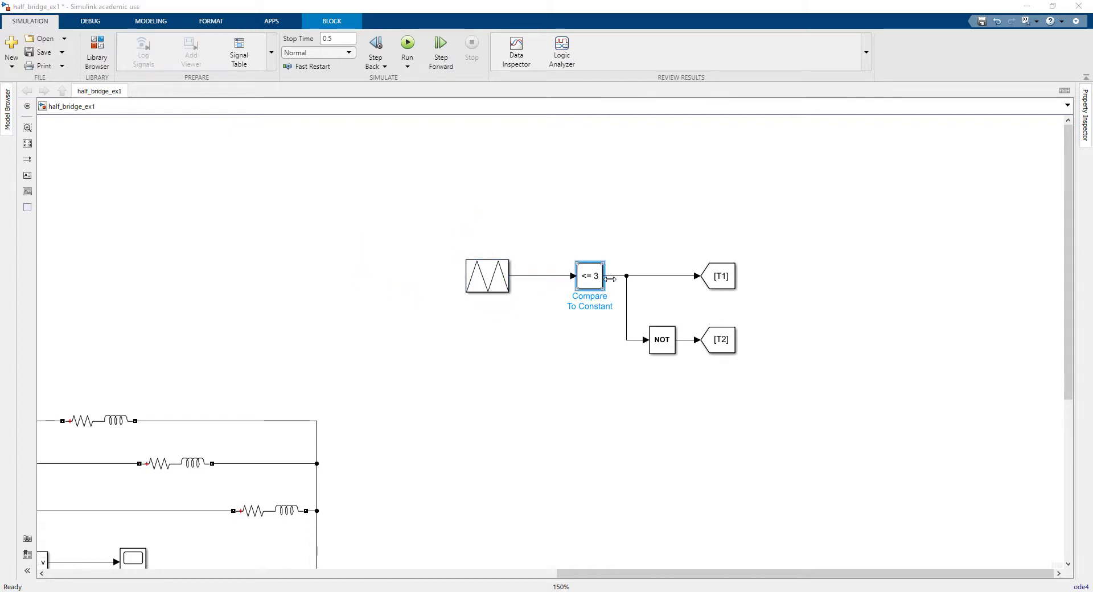
{"action": "type", "text": "0"}
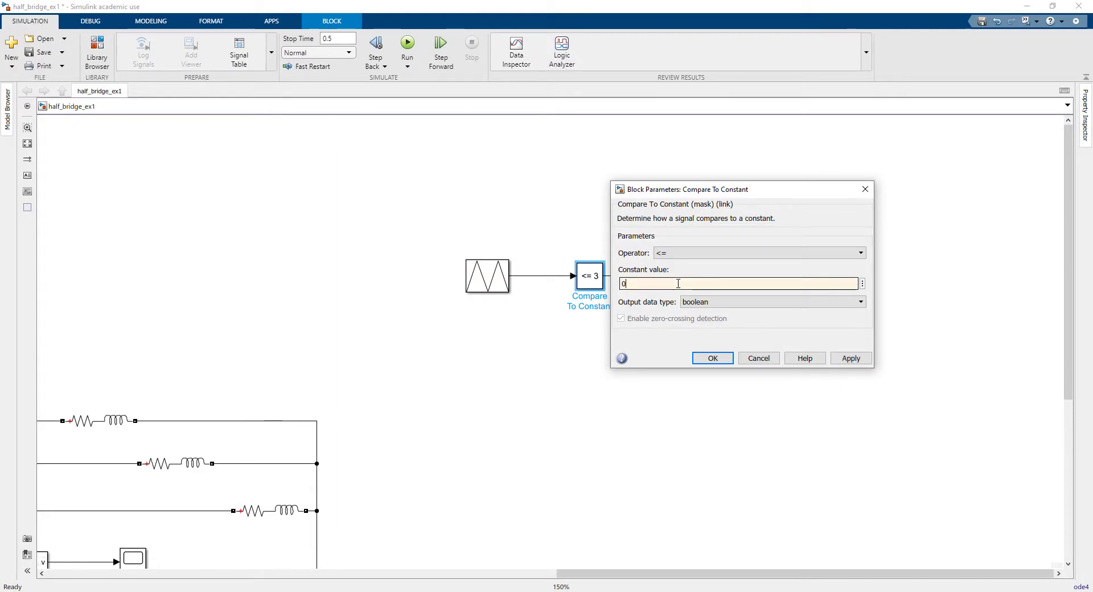
{"action": "key", "text": "Return"}
{"action": "left_click", "coordinate": [721, 440]}
- Duplicate the whole gate-signal group, from Triangle Generator to both Goto blocks, directly below the original
{"action": "scroll", "coordinate": [677, 316], "scroll_direction": "down", "scroll_amount": 2}
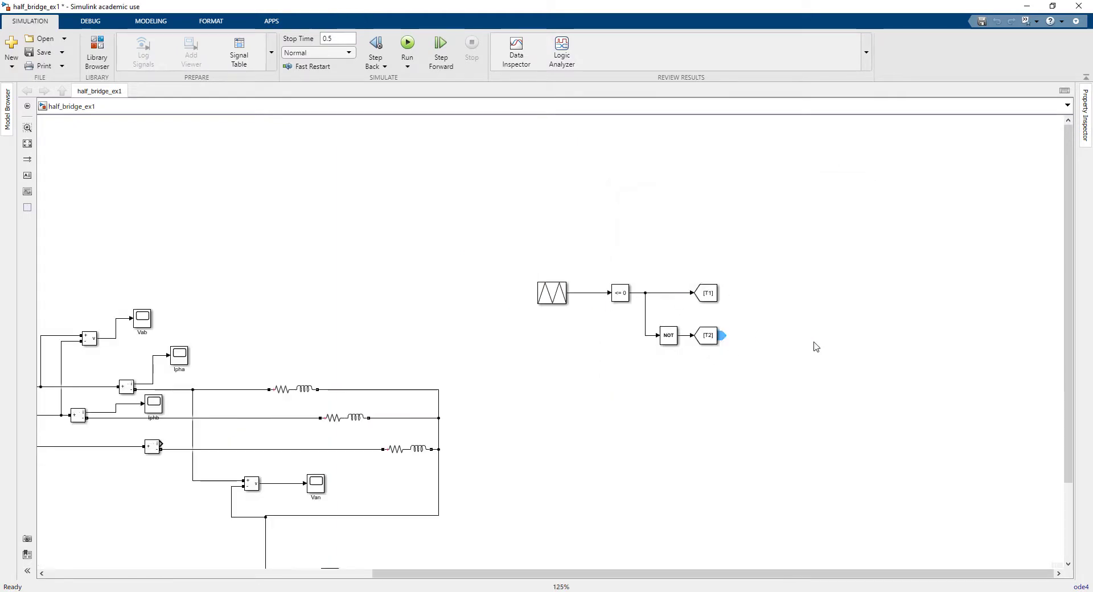
{"action": "left_click_drag", "start_coordinate": [690, 272], "coordinate": [447, 409]}
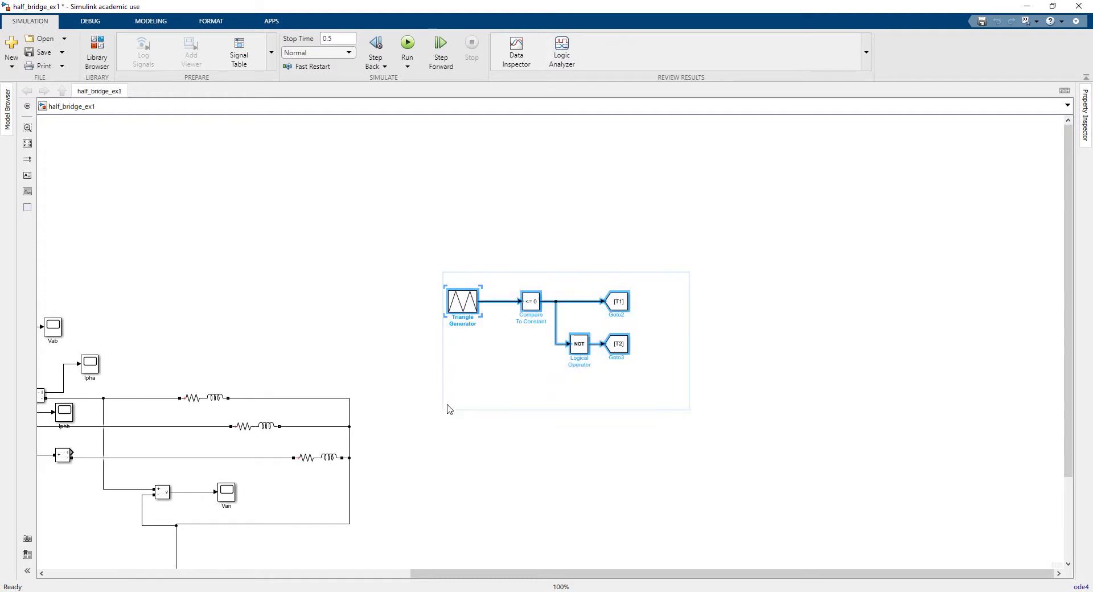
{"action": "left_click", "coordinate": [487, 392]}
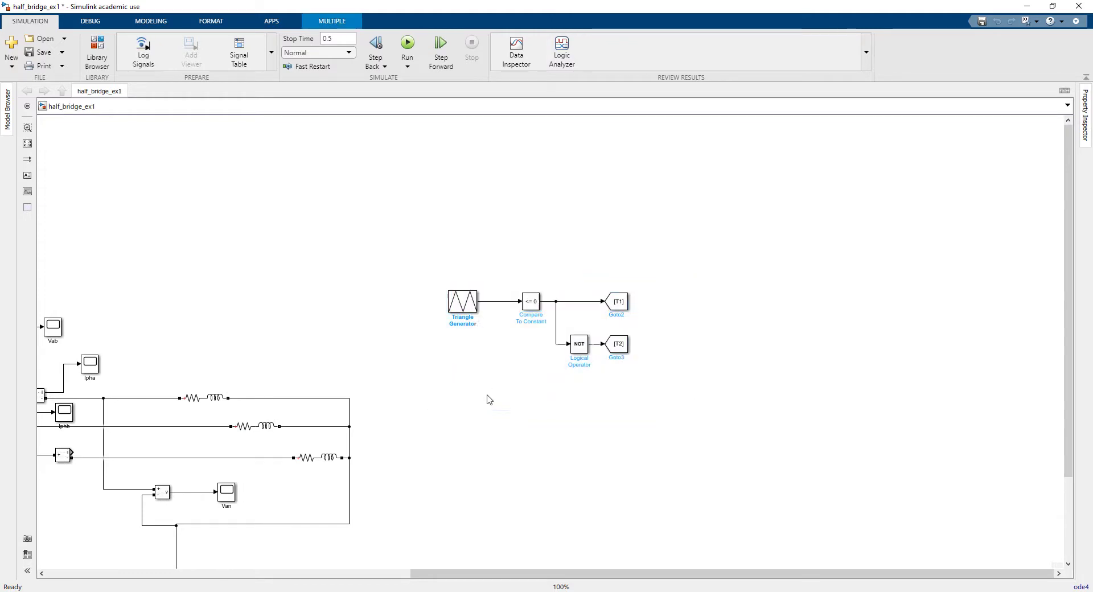
{"action": "scroll", "coordinate": [511, 351], "scroll_direction": "up", "scroll_amount": 2}
{"action": "left_click_drag", "start_coordinate": [446, 292], "coordinate": [441, 292]}
{"action": "left_click_drag", "start_coordinate": [762, 194], "coordinate": [429, 393]}
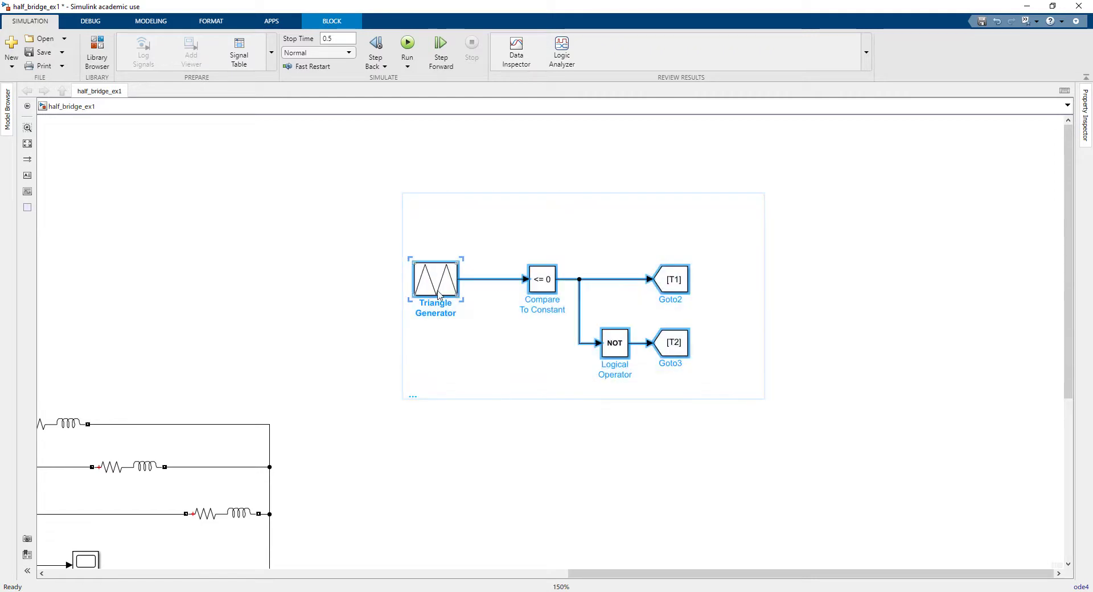
{"action": "left_click_drag", "start_coordinate": [456, 277], "coordinate": [473, 422]}
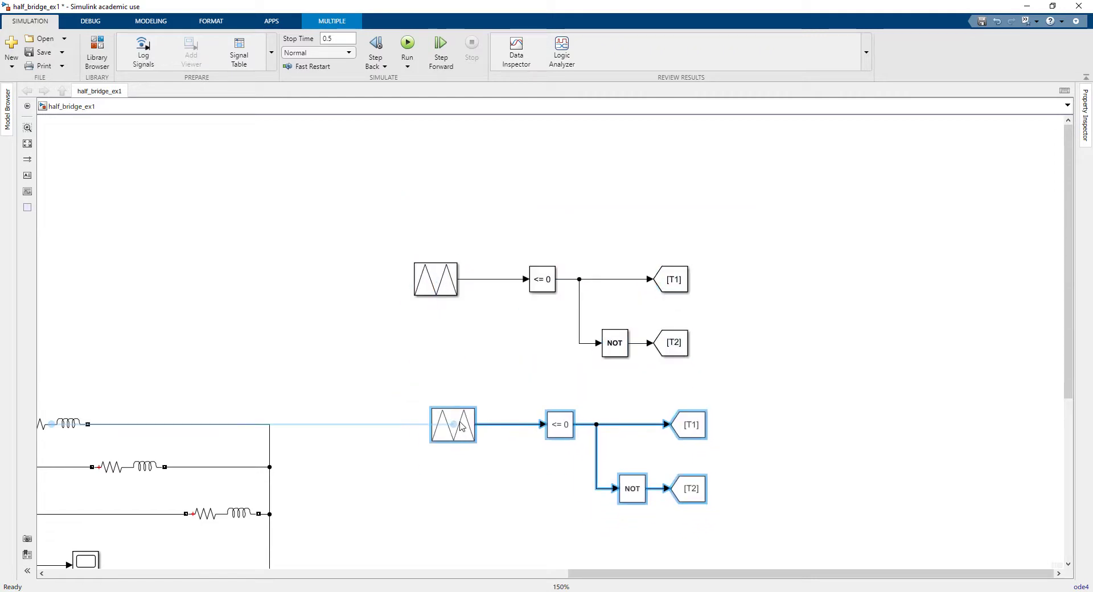
- Place a third copy of the gate-signal group below the second one
{"action": "left_click", "coordinate": [736, 441]}
{"action": "left_click_drag", "start_coordinate": [832, 413], "coordinate": [445, 395]}
{"action": "key", "text": "ctrl+c"}
{"action": "key", "text": "ctrl+v"}
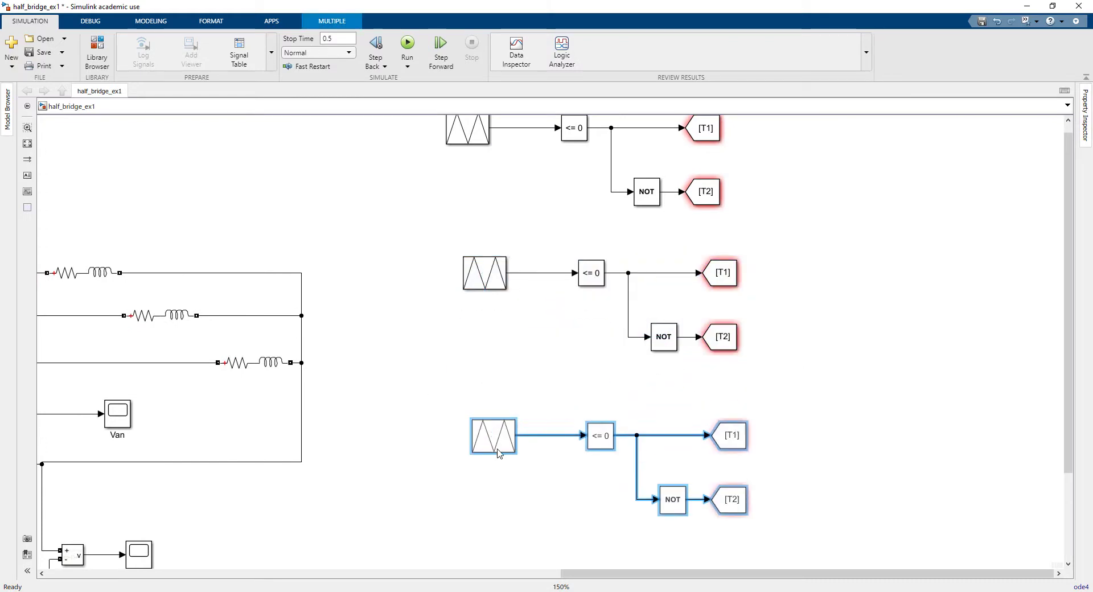
{"action": "left_click", "coordinate": [797, 323]}
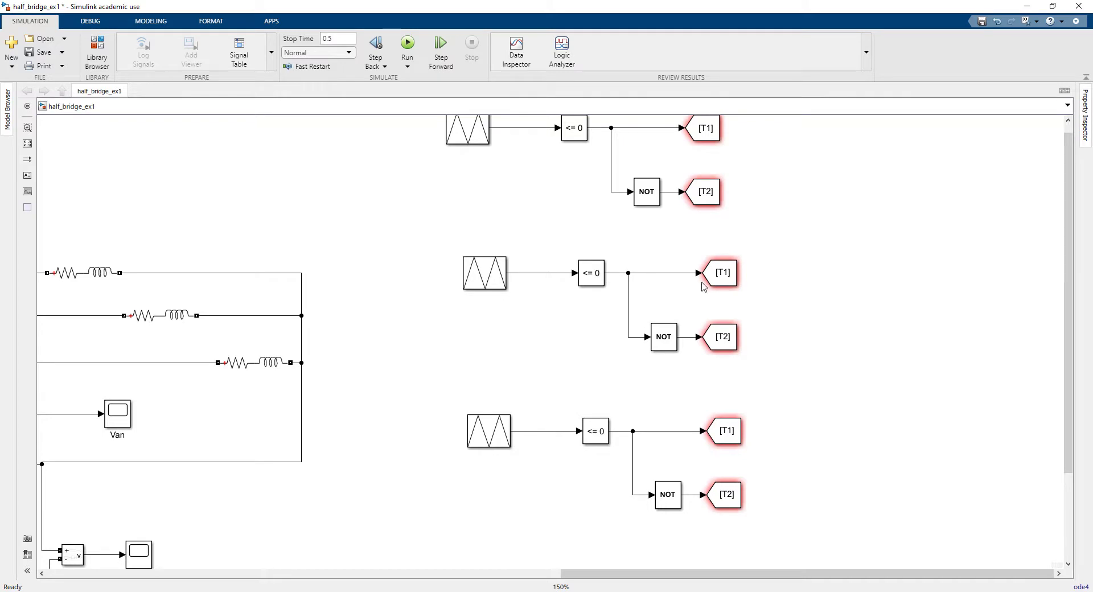
- Change the tag of the second group's direct-output Goto block to T2
{"action": "double_click", "coordinate": [722, 279]}
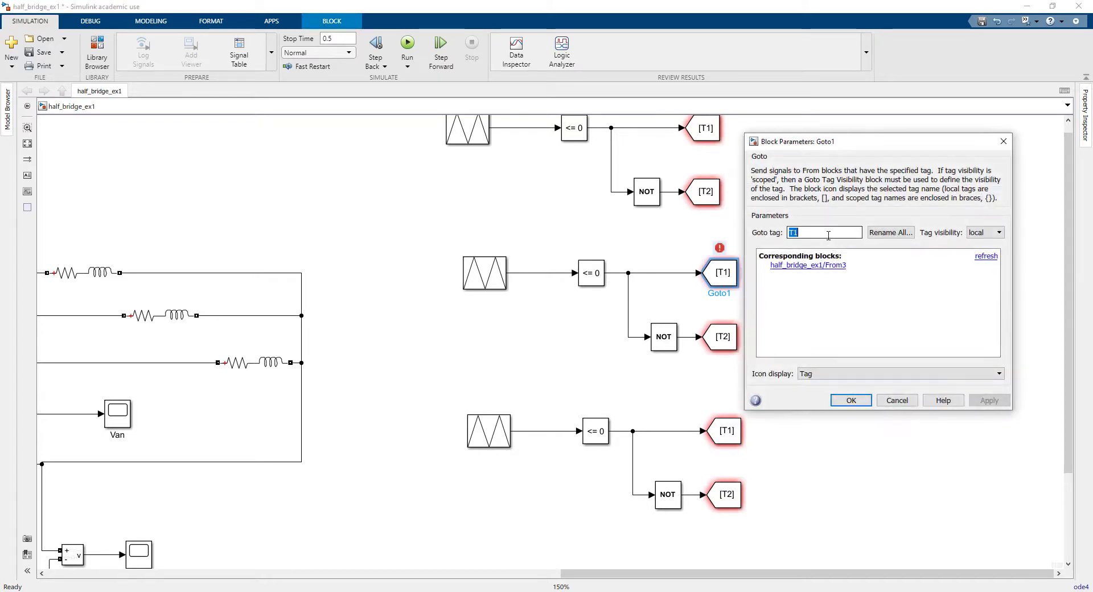
{"action": "type", "text": "T"}
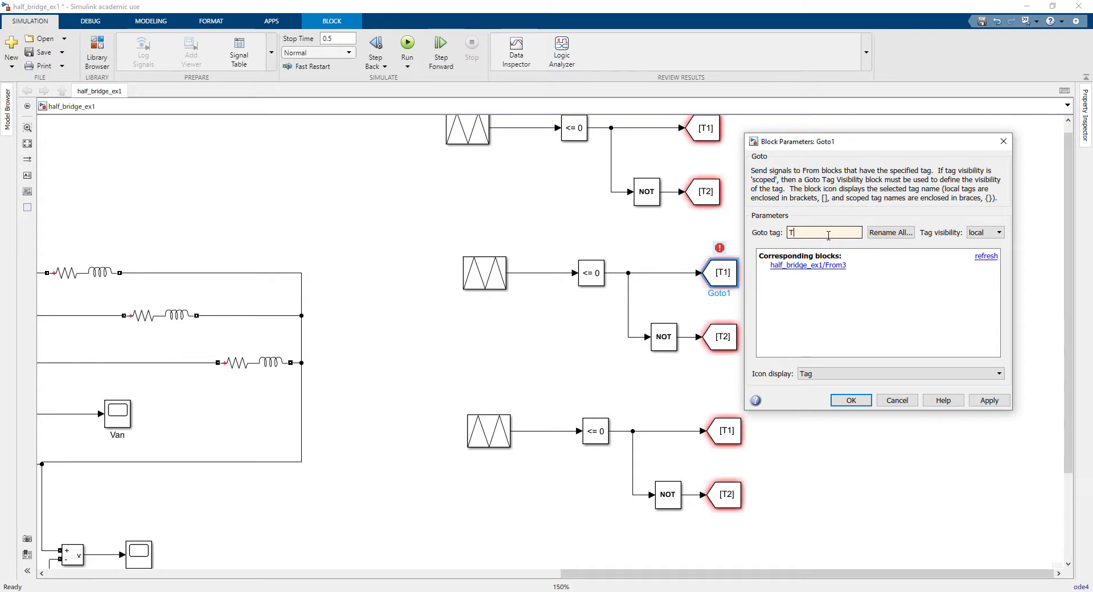
{"action": "type", "text": "2"}
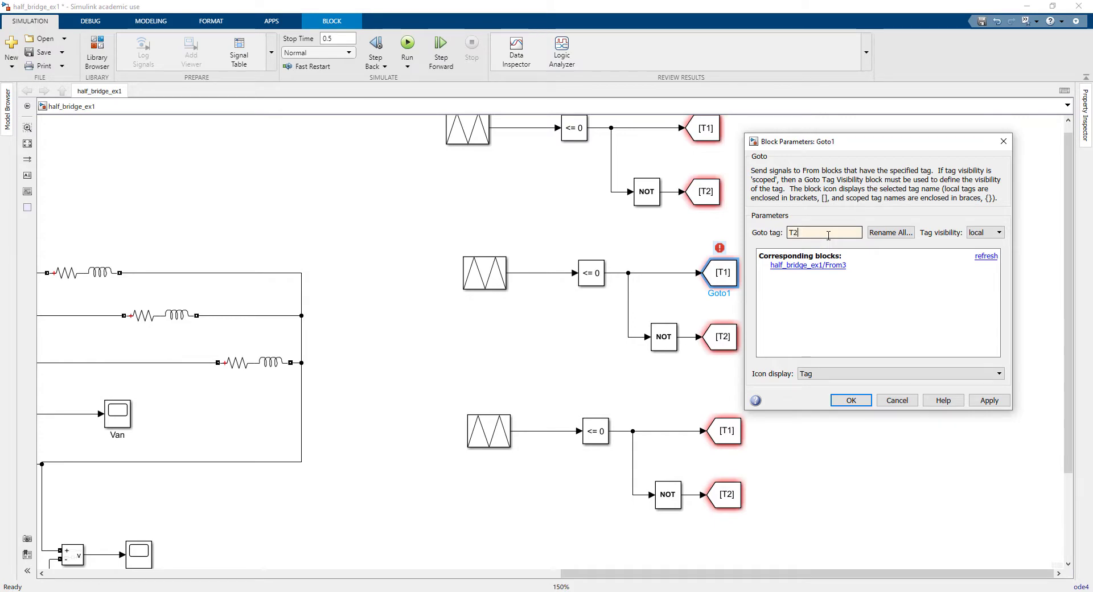
{"action": "key", "text": "Return"}
- Change the tag of the Goto block after the first group's NOT gate to T4
{"action": "left_click", "coordinate": [703, 192]}
{"action": "double_click", "coordinate": [702, 193]}
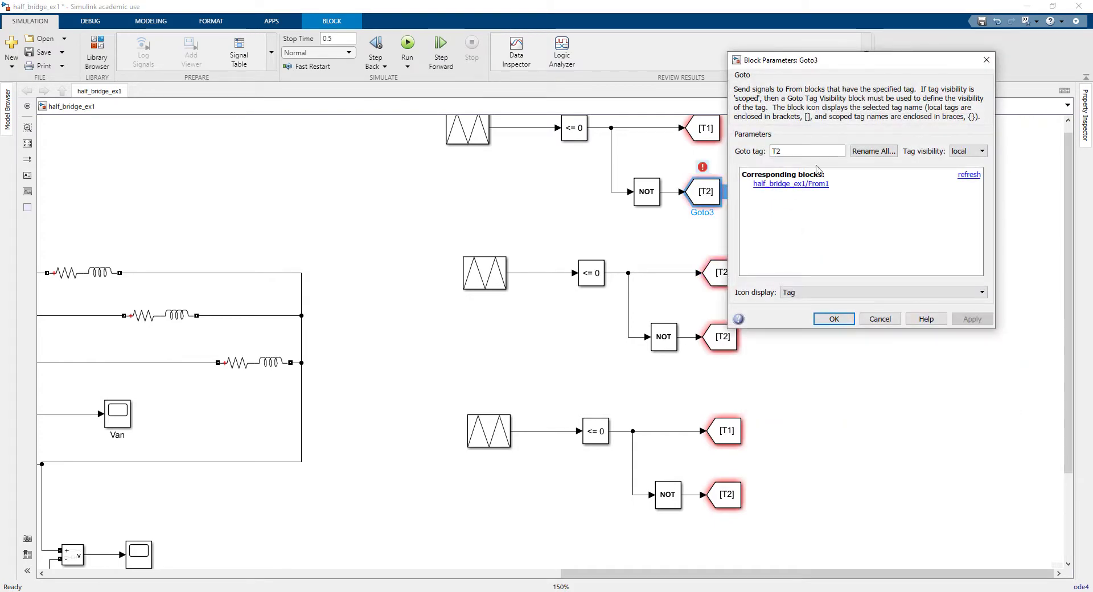
{"action": "type", "text": "T4"}
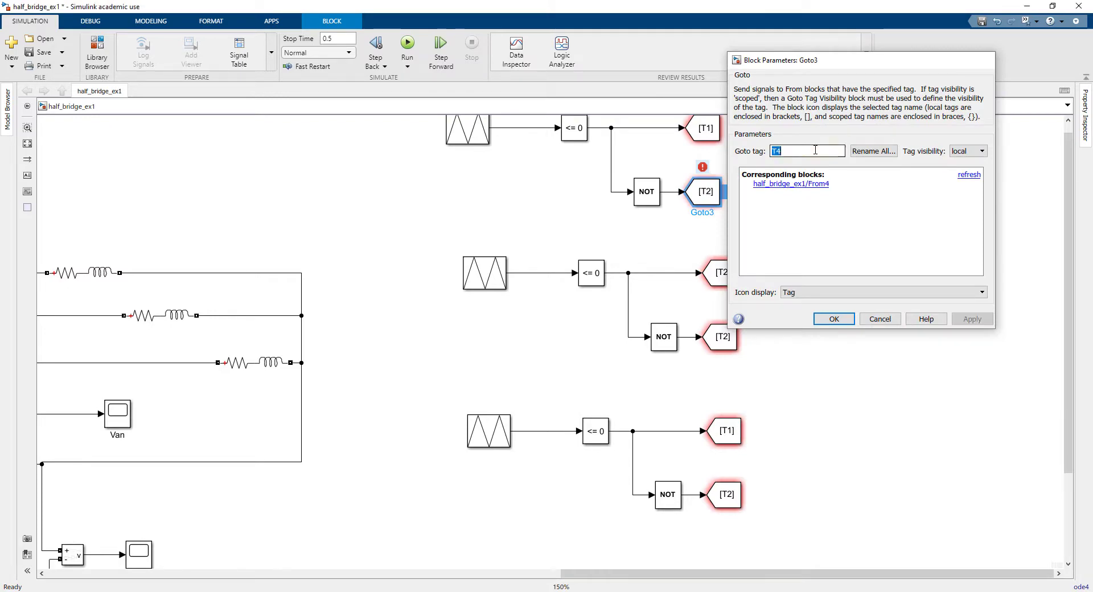
{"action": "key", "text": "Return"}
- Change the tag of the Goto block after the second group's NOT gate to T5
{"action": "double_click", "coordinate": [719, 336]}
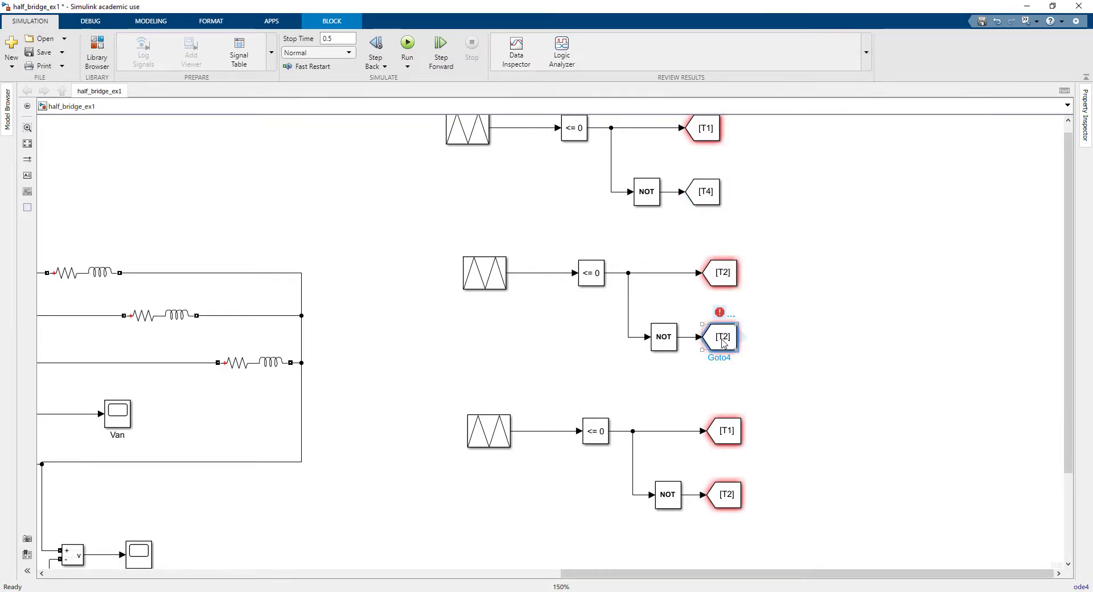
{"action": "type", "text": "T5"}
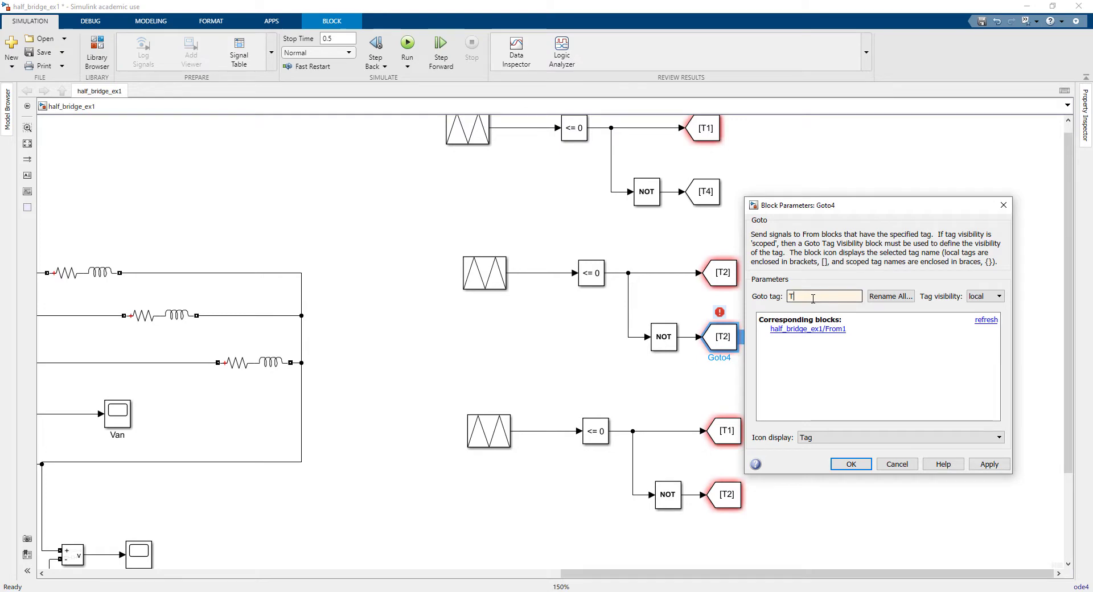
{"action": "key", "text": "Return"}
- Change the tag of the third group's direct-output Goto block to T3
{"action": "double_click", "coordinate": [734, 433]}
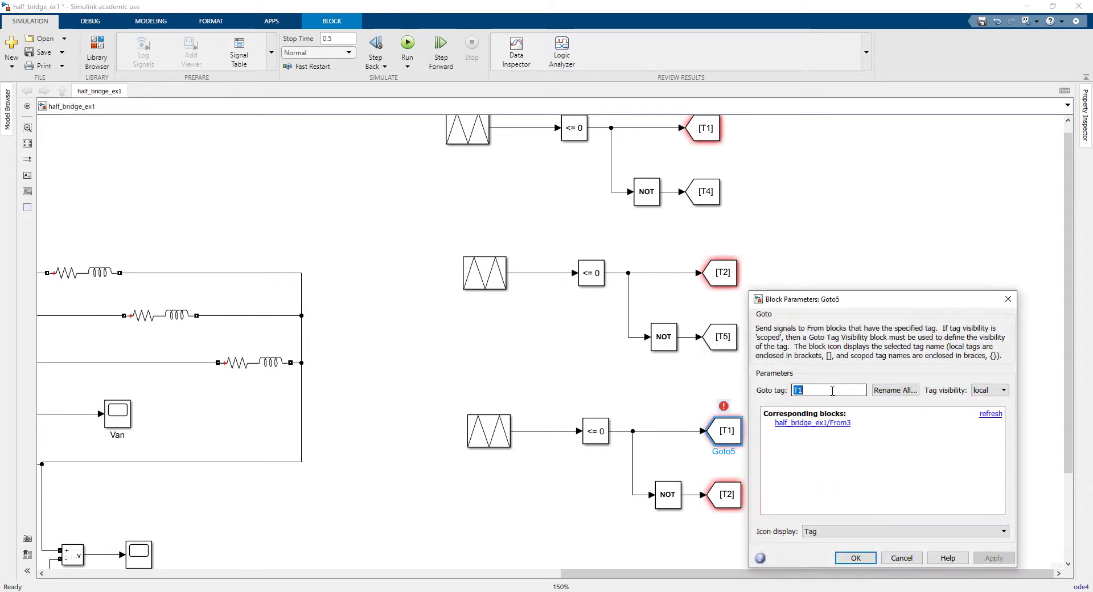
{"action": "type", "text": "T"}
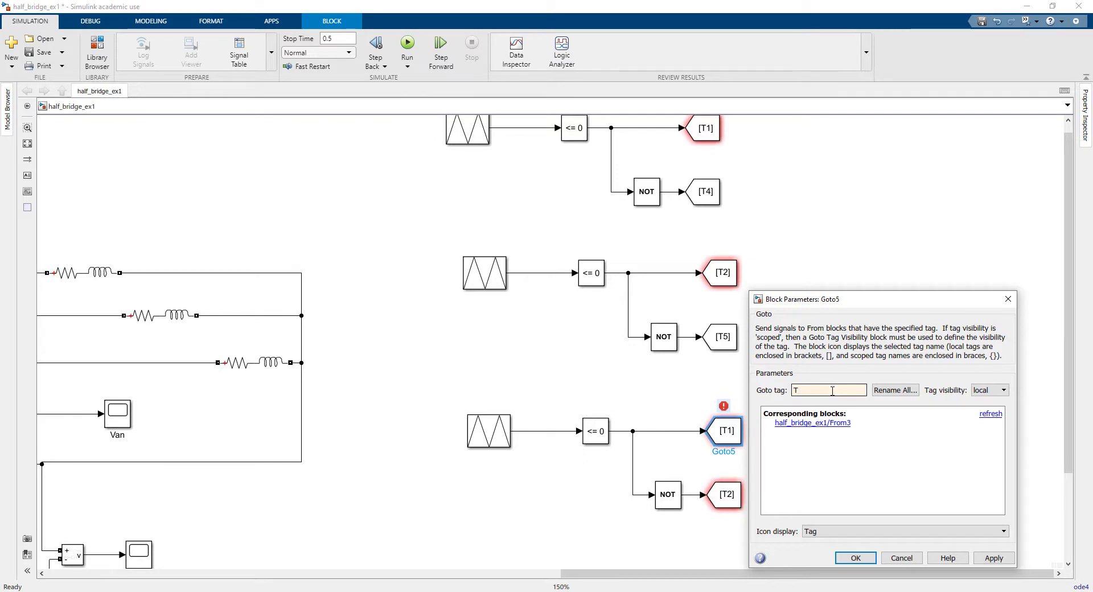
{"action": "type", "text": "3"}
{"action": "key", "text": "Return"}
- Change the tag of the Goto block after the third group's NOT gate to T6
{"action": "left_click", "coordinate": [721, 500]}
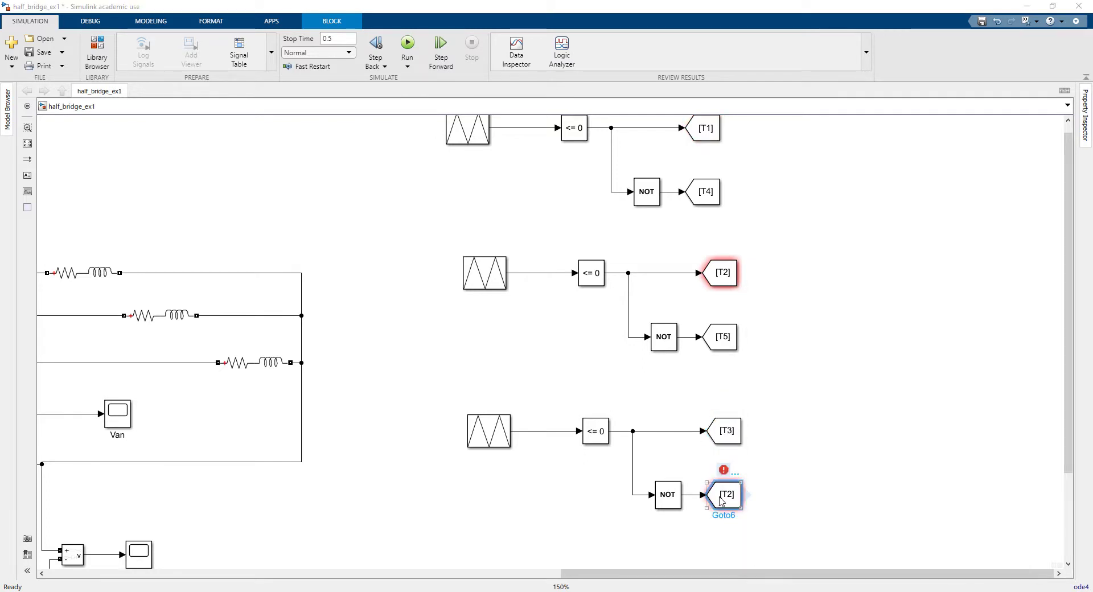
{"action": "double_click", "coordinate": [721, 500]}
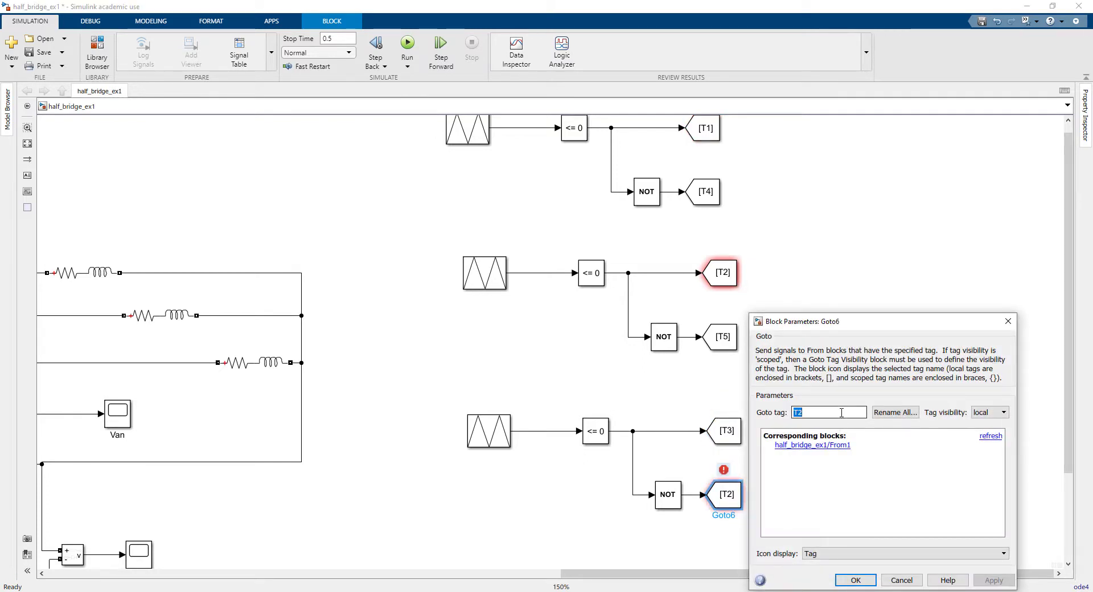
{"action": "type", "text": "T"}
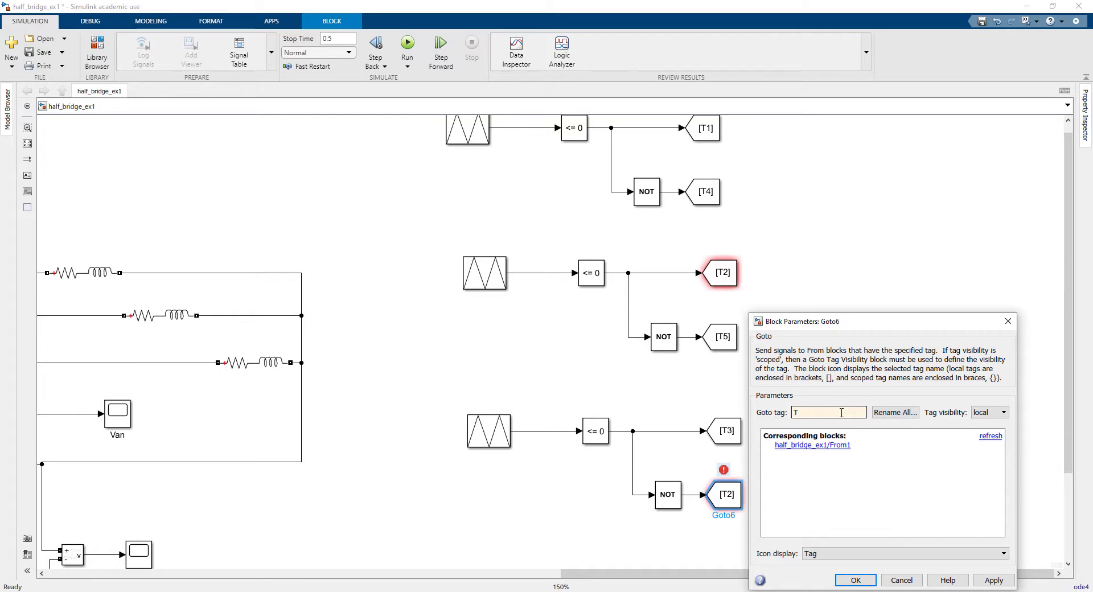
{"action": "type", "text": "6"}
{"action": "key", "text": "Return"}
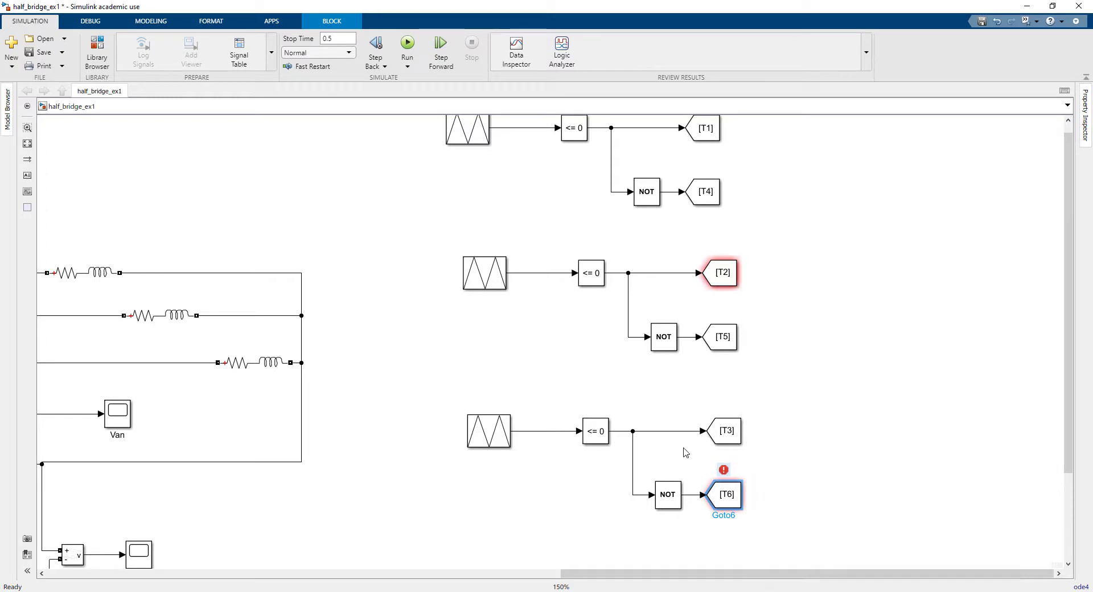
- Examine the six T1 to T6 switch gate tags, the load branches and the three gate-signal groups across the model
{"action": "scroll", "coordinate": [527, 428], "scroll_direction": "down", "scroll_amount": 2}
{"action": "left_click_drag", "start_coordinate": [460, 400], "coordinate": [766, 361]}
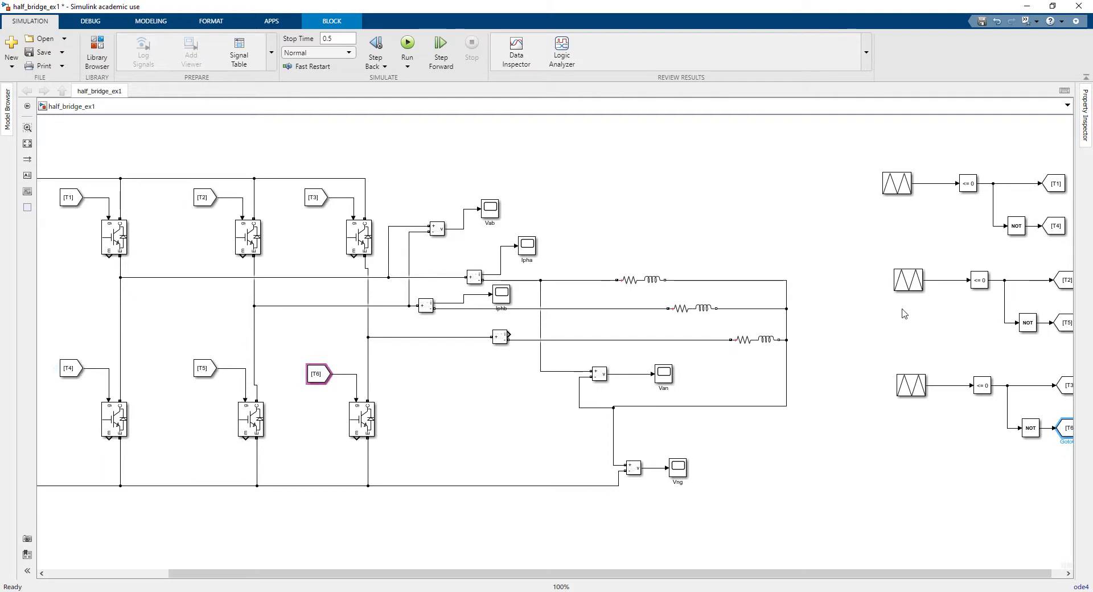
{"action": "left_click_drag", "start_coordinate": [798, 337], "coordinate": [476, 414]}
{"action": "scroll", "coordinate": [556, 324], "scroll_direction": "up", "scroll_amount": 2}
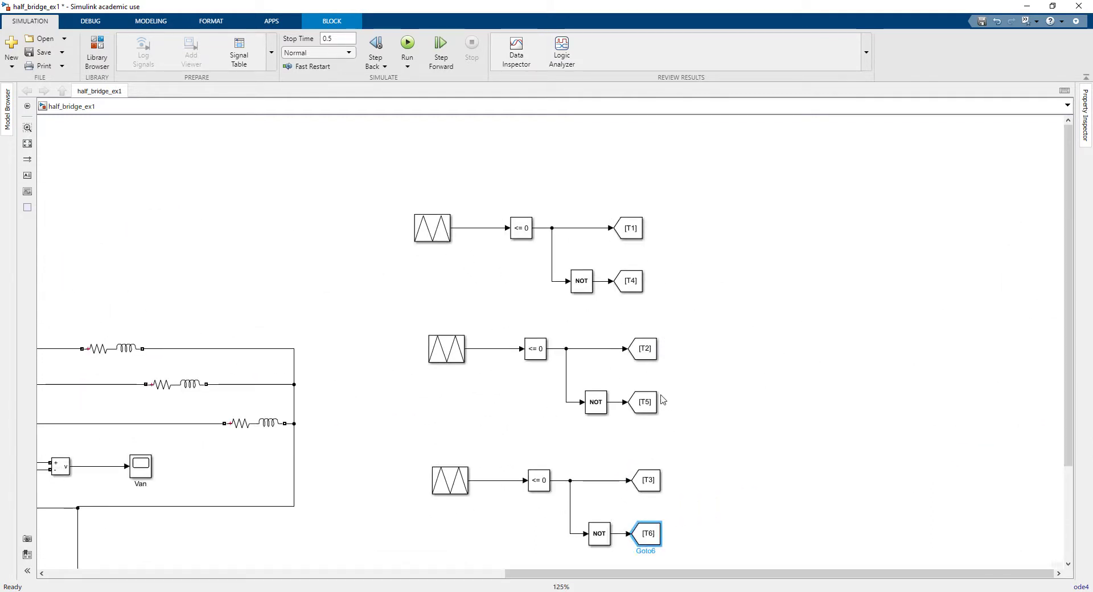
{"action": "scroll", "coordinate": [751, 397], "scroll_direction": "down", "scroll_amount": 2}
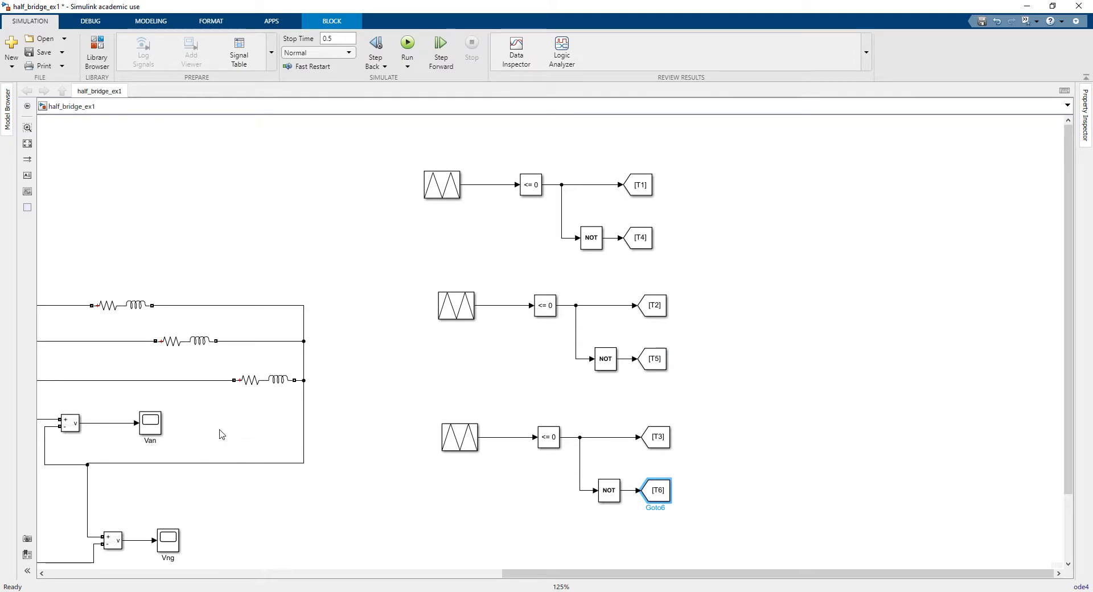
{"action": "scroll", "coordinate": [537, 383], "scroll_direction": "left", "scroll_amount": 10}
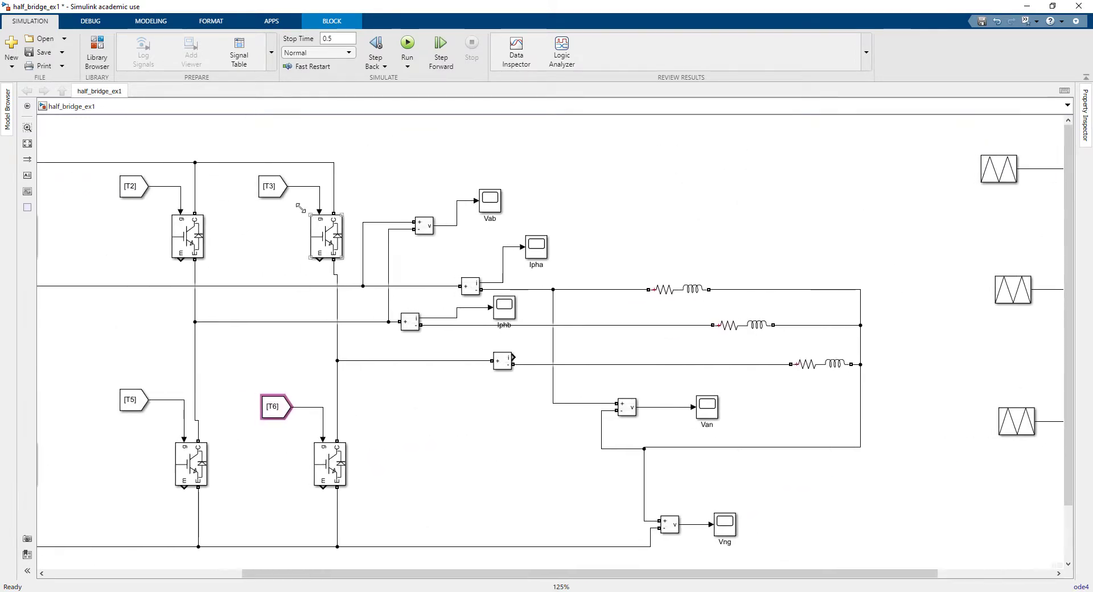
{"action": "scroll", "coordinate": [269, 465], "scroll_direction": "left", "scroll_amount": 2}
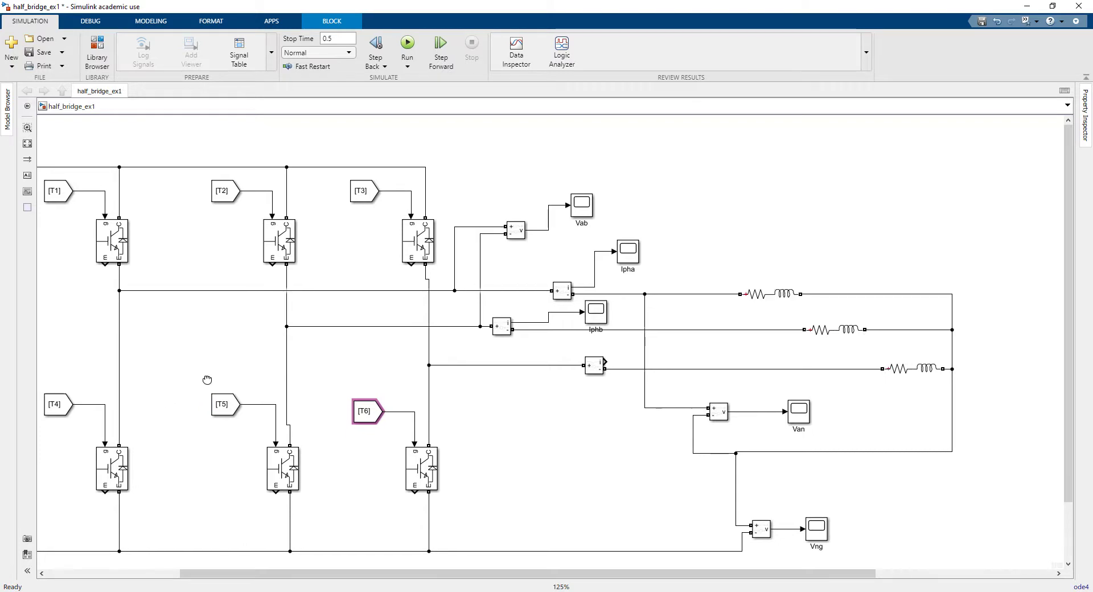
{"action": "scroll", "coordinate": [207, 378], "scroll_direction": "left", "scroll_amount": 4}
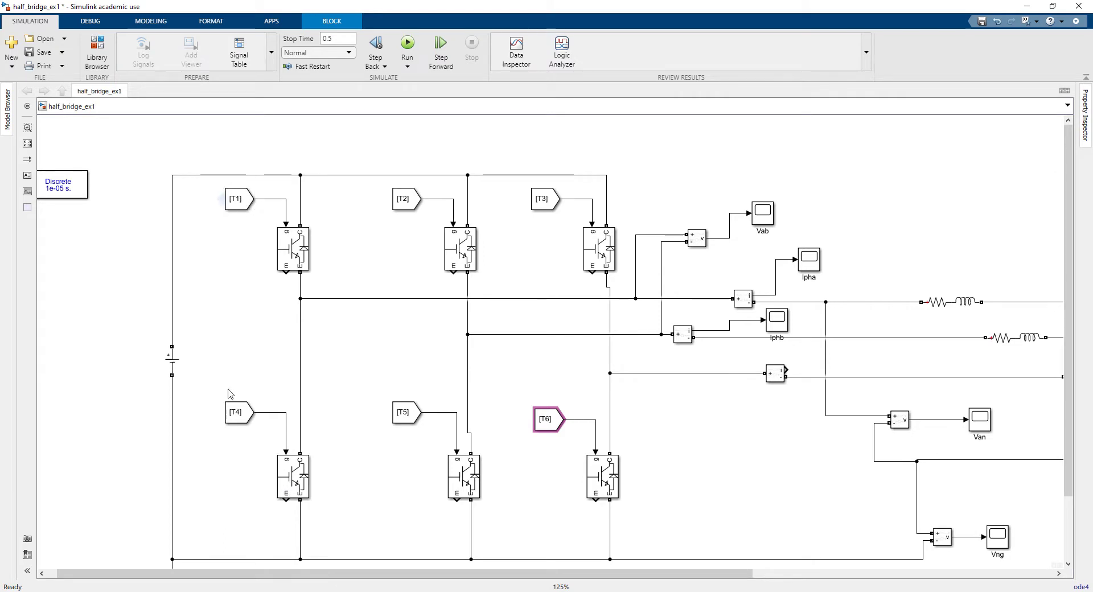
{"action": "left_click_drag", "start_coordinate": [373, 362], "coordinate": [188, 324]}
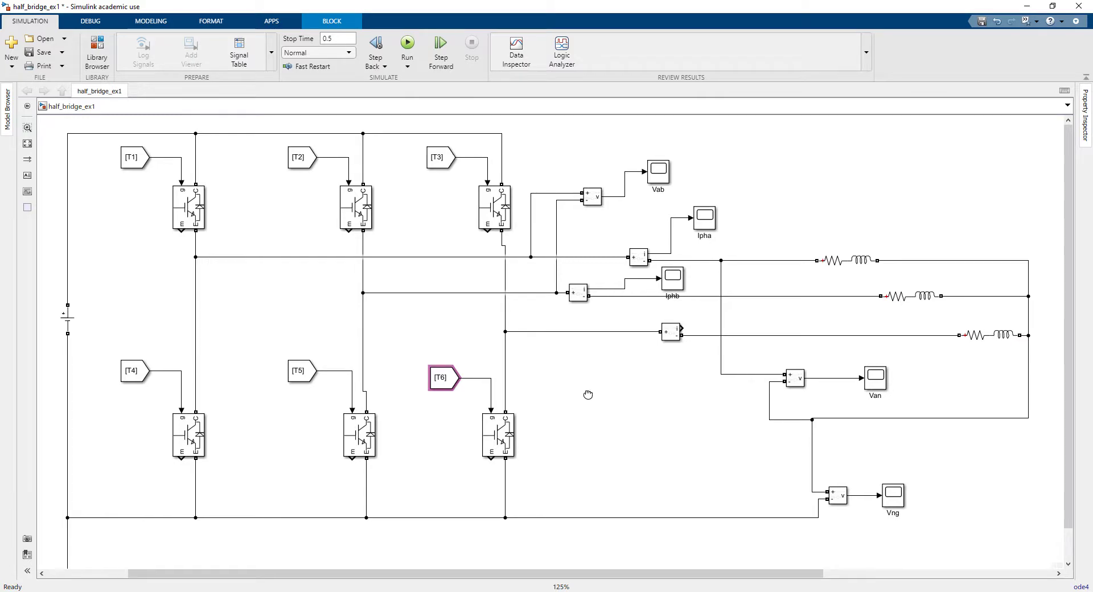
{"action": "left_click", "coordinate": [616, 461]}
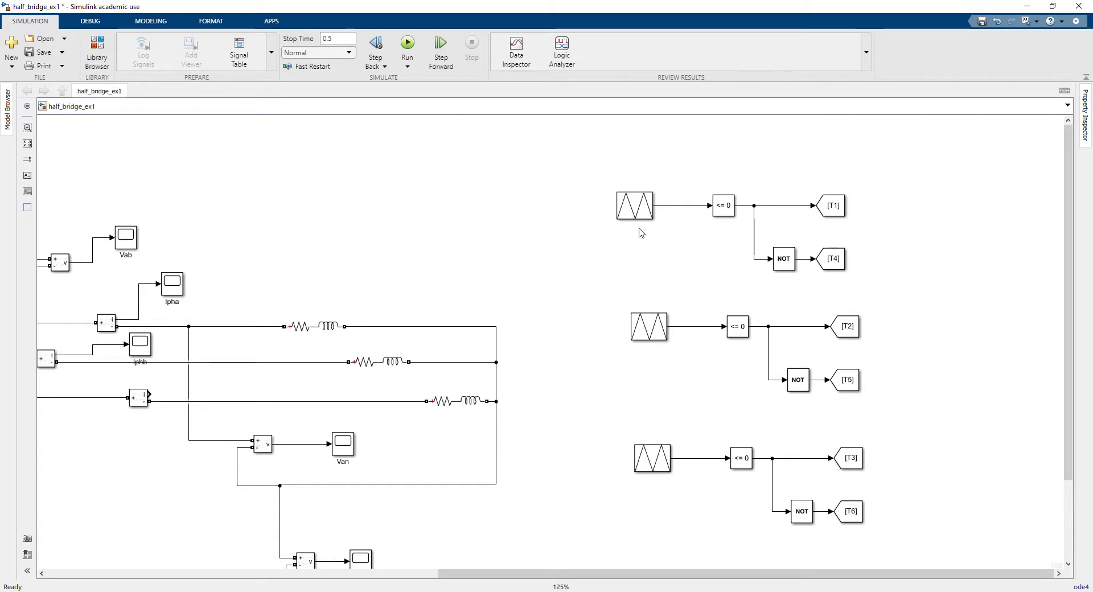
- Shift the second group's Triangle Generator slightly away from its comparator and check the first group's Triangle Generator parameters
{"action": "left_click_drag", "start_coordinate": [646, 327], "coordinate": [640, 325]}
{"action": "double_click", "coordinate": [634, 206]}
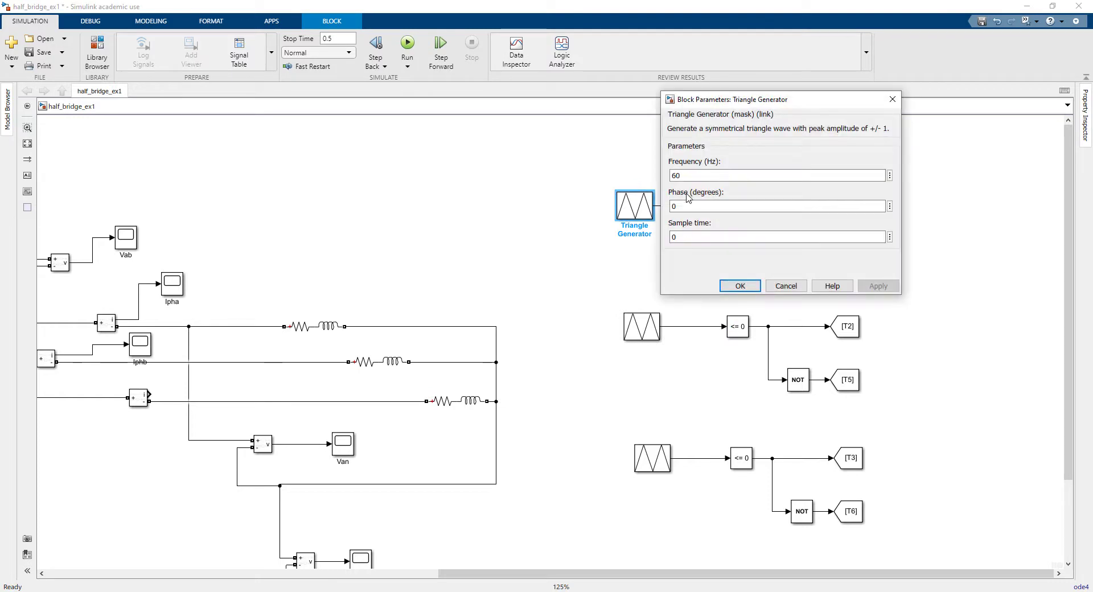
{"action": "left_click", "coordinate": [740, 285]}
- Set the phase of the second group's Triangle Generator to -120 degrees
{"action": "left_click", "coordinate": [651, 326]}
{"action": "double_click", "coordinate": [651, 326]}
{"action": "left_click", "coordinate": [717, 327]}
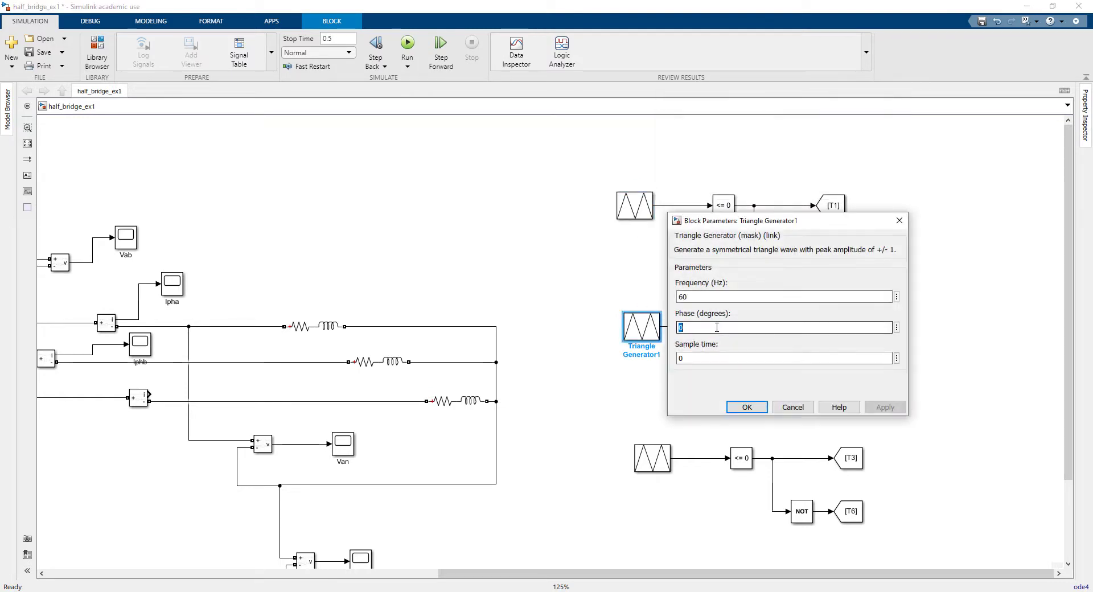
{"action": "key", "text": "BackSpace"}
{"action": "type", "text": "-120"}
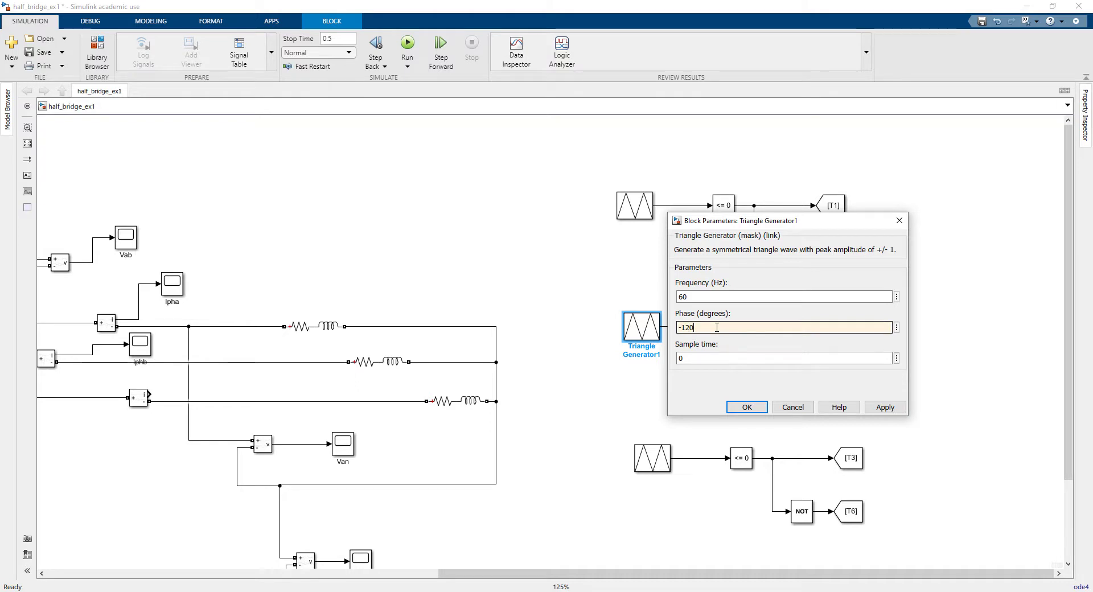
{"action": "key", "text": "Return"}
- Set the phase of the third group's Triangle Generator to 120 degrees
{"action": "left_click", "coordinate": [638, 448]}
{"action": "double_click", "coordinate": [638, 448]}
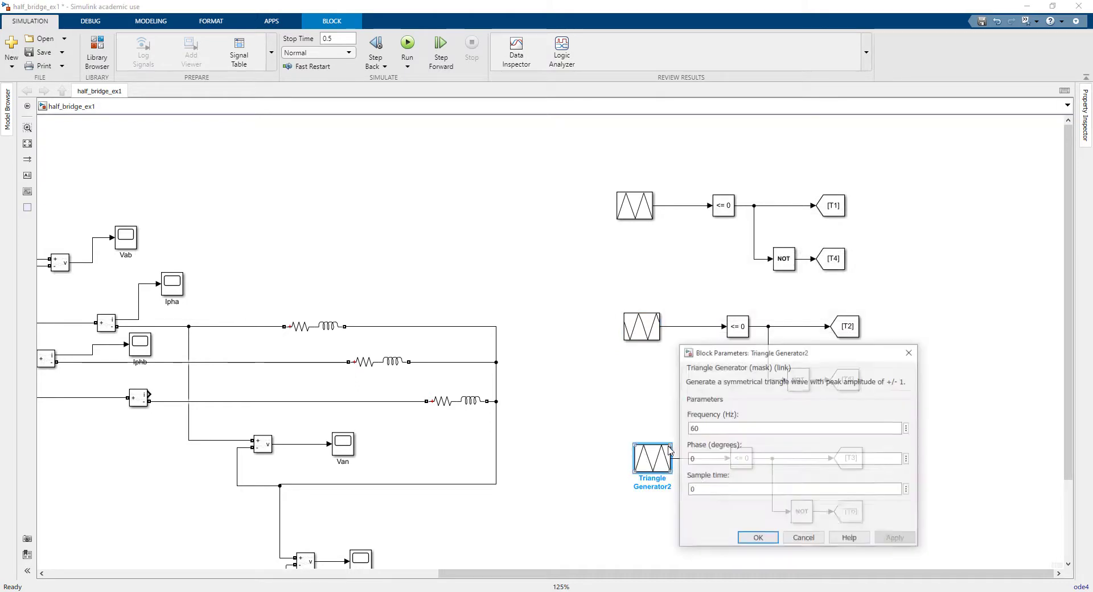
{"action": "double_click", "coordinate": [731, 460]}
{"action": "type", "text": "-240"}
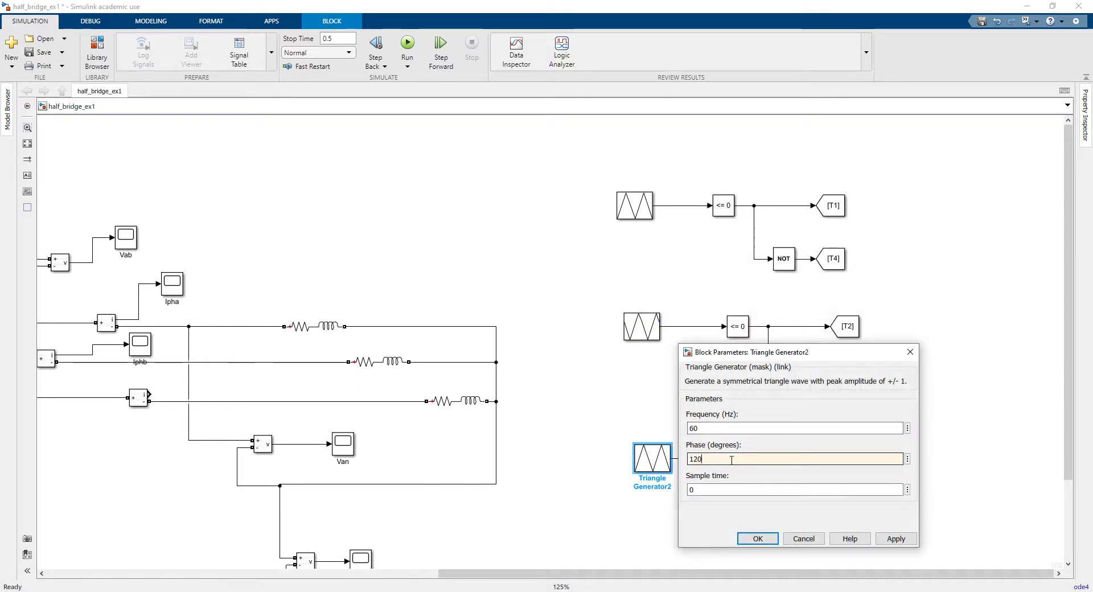
{"action": "key", "text": "Return"}
- Move the third and second groups' Triangle Generators closer into line beneath the first group's generator
{"action": "left_click_drag", "start_coordinate": [656, 456], "coordinate": [645, 456]}
{"action": "left_click", "coordinate": [708, 497]}
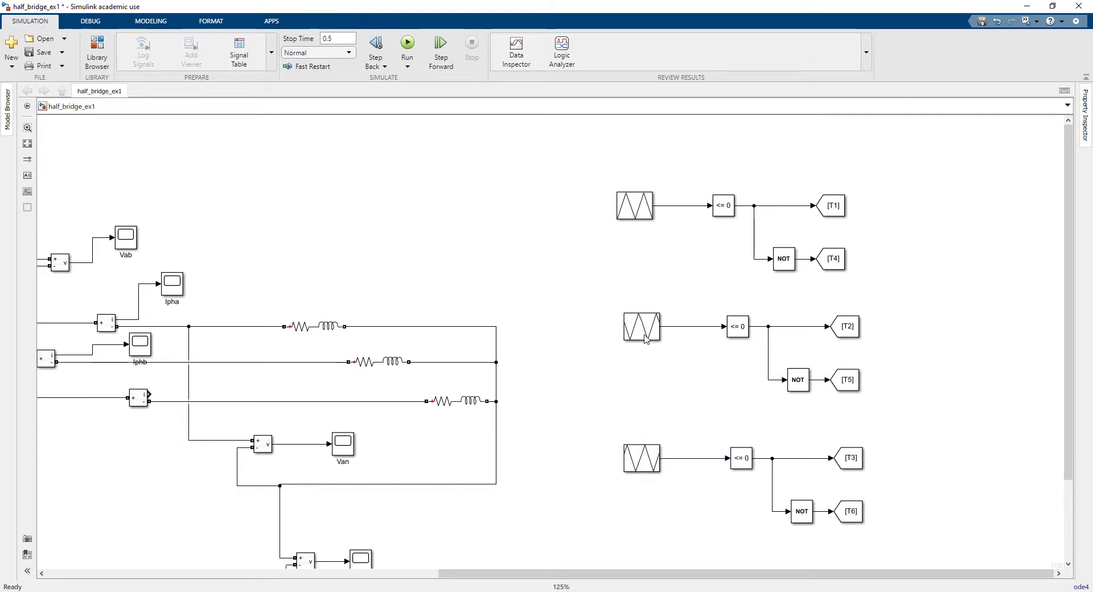
{"action": "left_click_drag", "start_coordinate": [646, 339], "coordinate": [639, 340]}
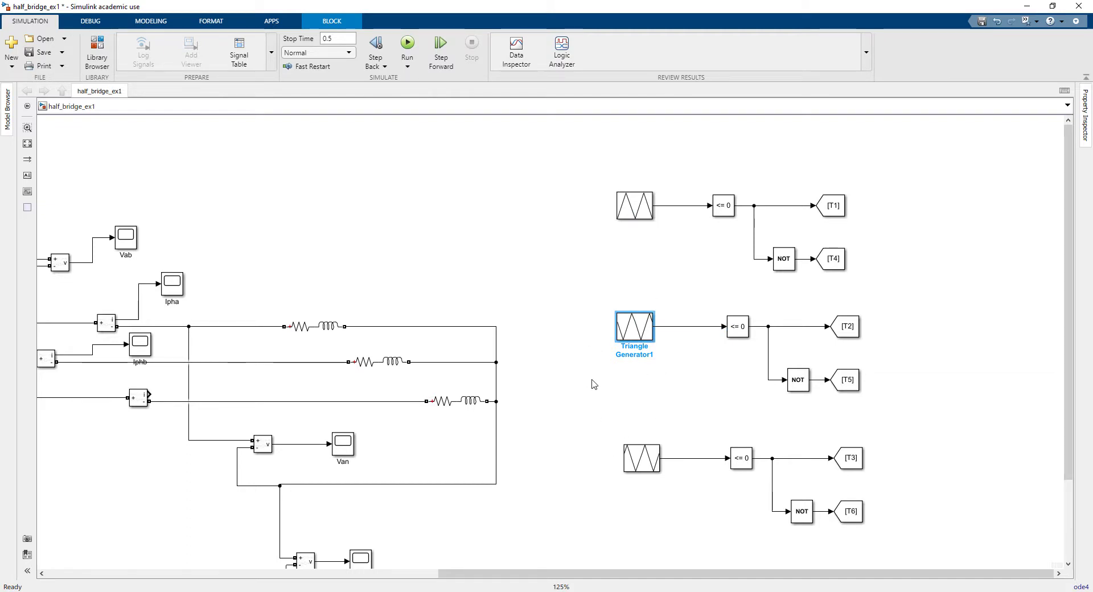
- Inspect the phase and sample time of the first group's Triangle Generator, leaving the parameters unedited
{"action": "scroll", "coordinate": [592, 384], "scroll_direction": "down", "scroll_amount": 2}
{"action": "left_click_drag", "start_coordinate": [579, 395], "coordinate": [726, 370]}
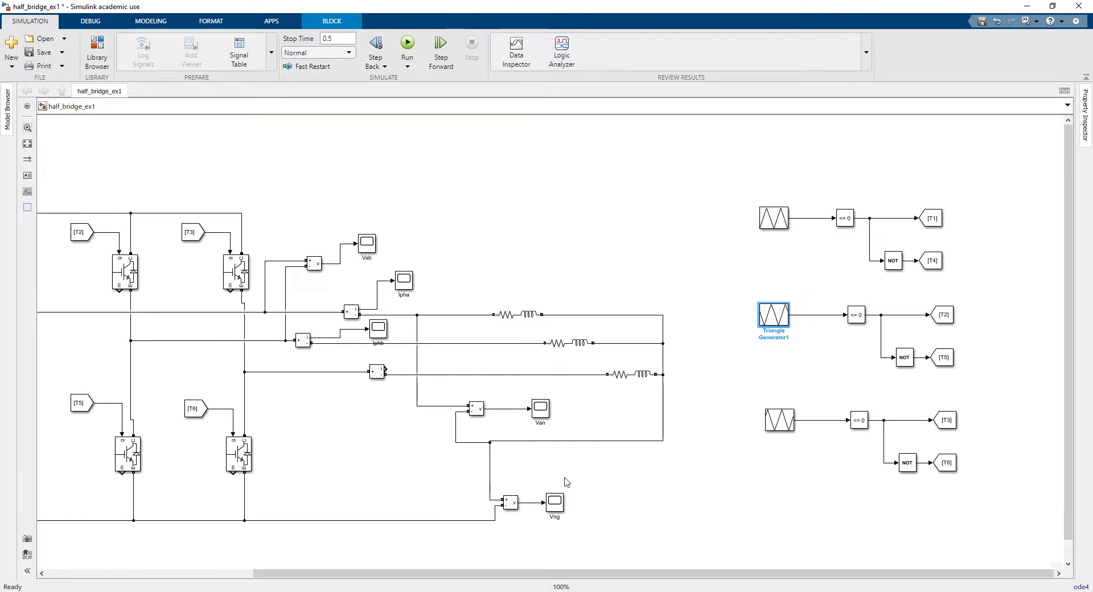
{"action": "scroll", "coordinate": [566, 482], "scroll_direction": "down", "scroll_amount": 1}
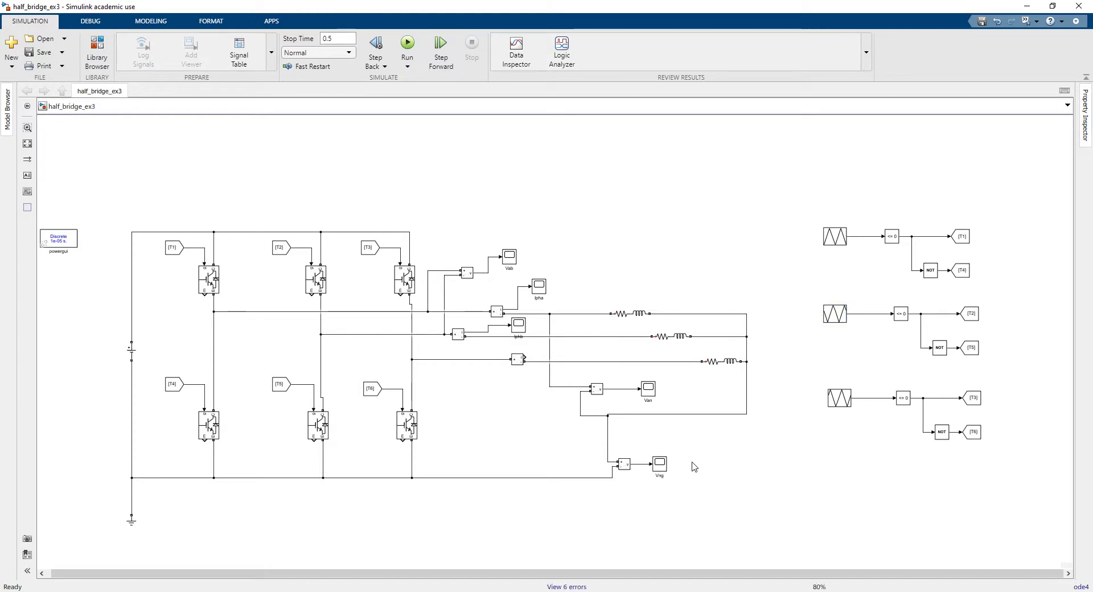
{"action": "double_click", "coordinate": [832, 242]}
{"action": "double_click", "coordinate": [598, 237]}
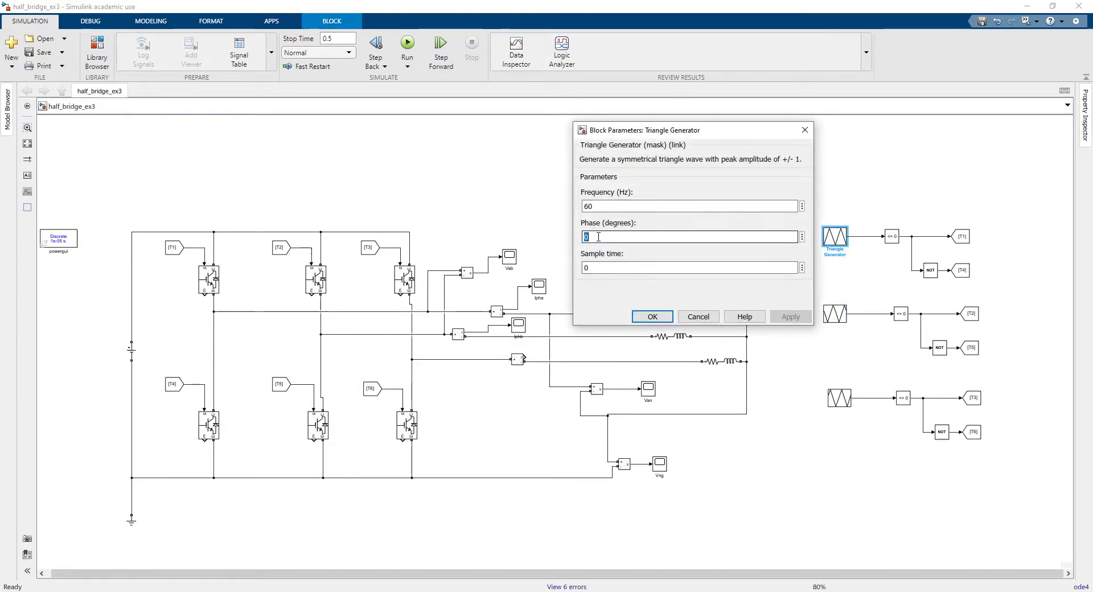
{"action": "double_click", "coordinate": [594, 268]}
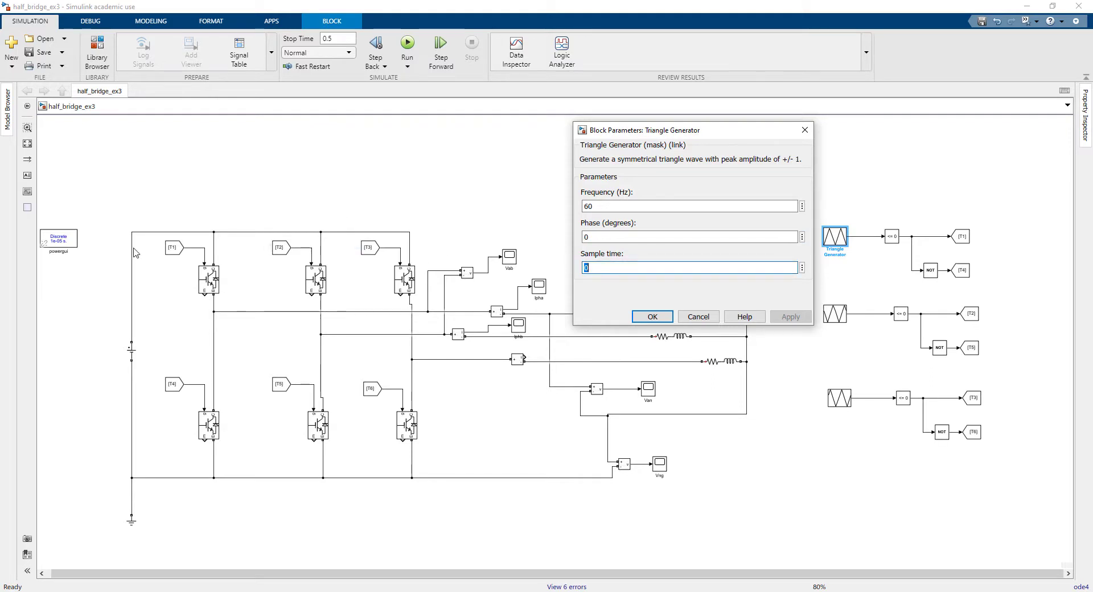
{"action": "left_click", "coordinate": [803, 131]}
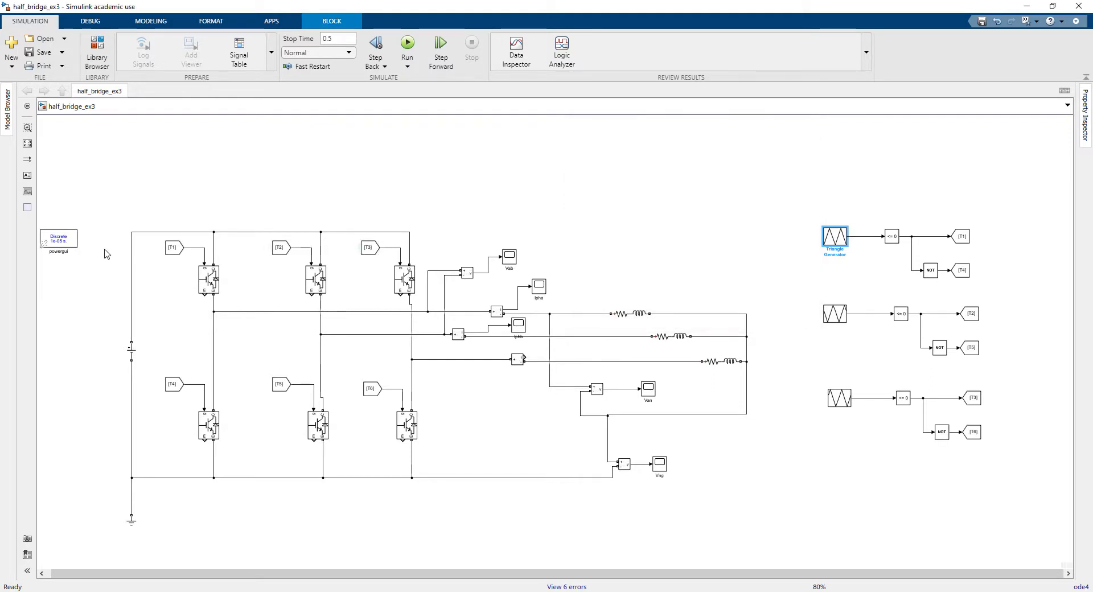
- Move the powergui block to the empty area above the inverter's first leg
{"action": "left_click_drag", "start_coordinate": [67, 244], "coordinate": [209, 192]}
{"action": "scroll", "coordinate": [209, 192], "scroll_direction": "up", "scroll_amount": 5}
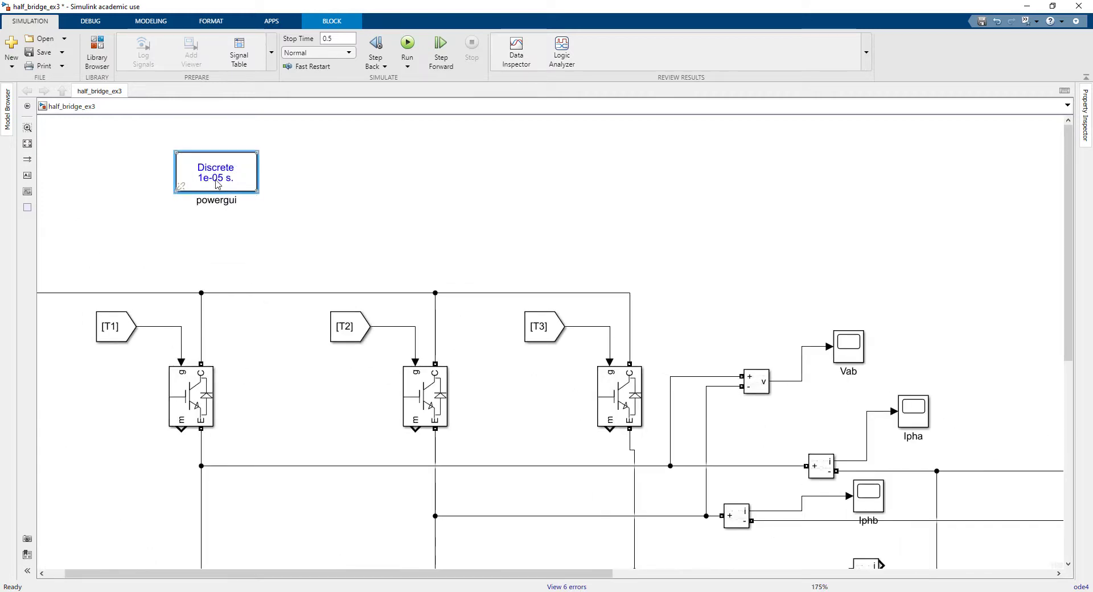
{"action": "scroll", "coordinate": [450, 207], "scroll_direction": "down", "scroll_amount": 1}
{"action": "left_click_drag", "start_coordinate": [488, 219], "coordinate": [650, 253]}
{"action": "left_click", "coordinate": [248, 220]}
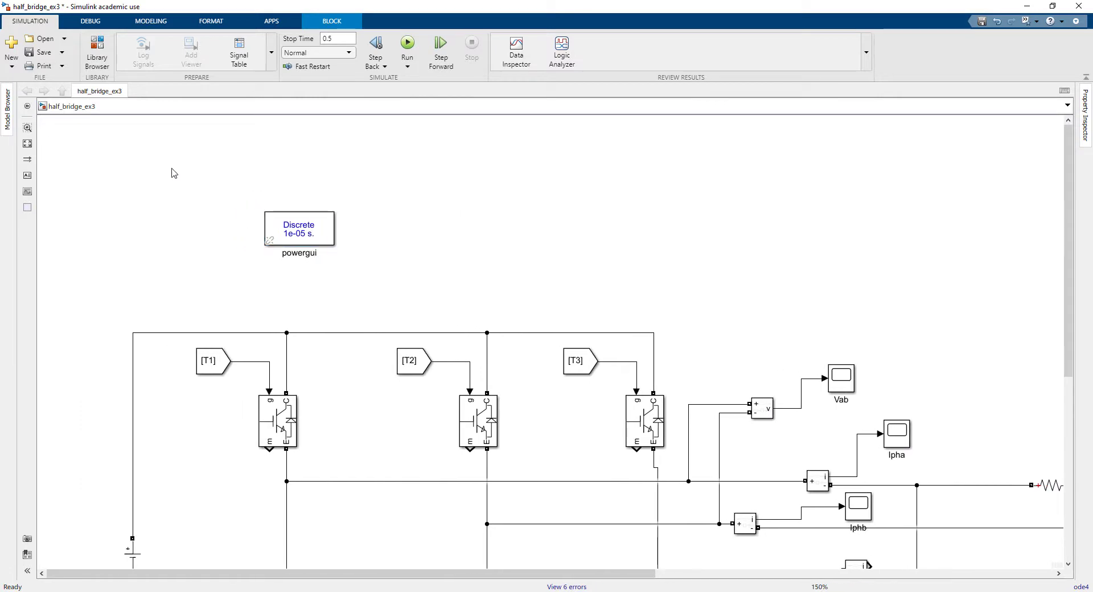
- Set the simulation stop time to 1 in the model configuration parameters
{"action": "right_click", "coordinate": [164, 198]}
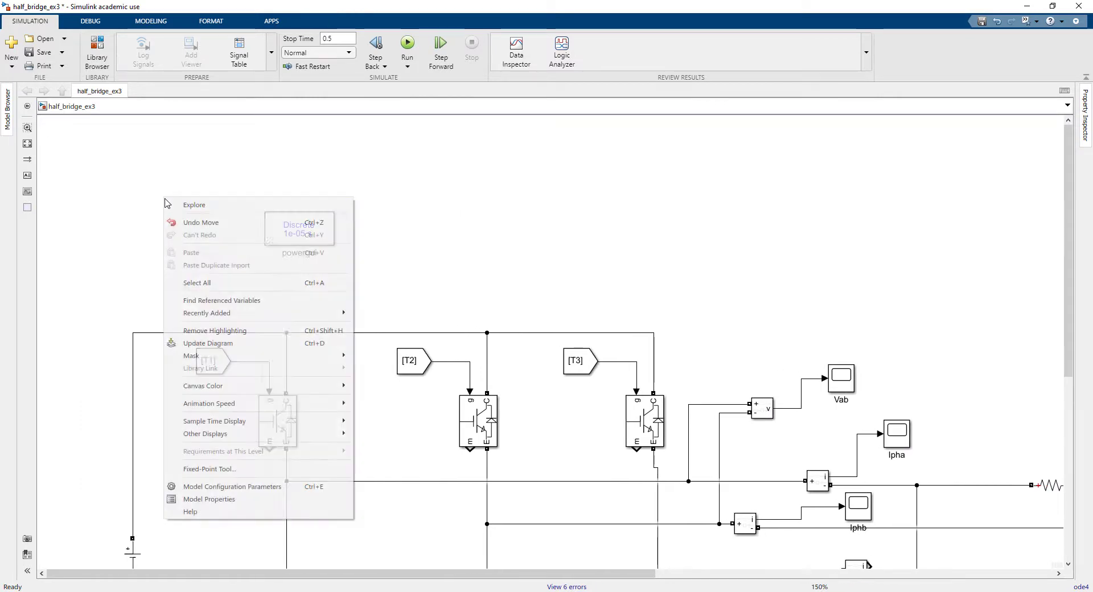
{"action": "left_click", "coordinate": [198, 487]}
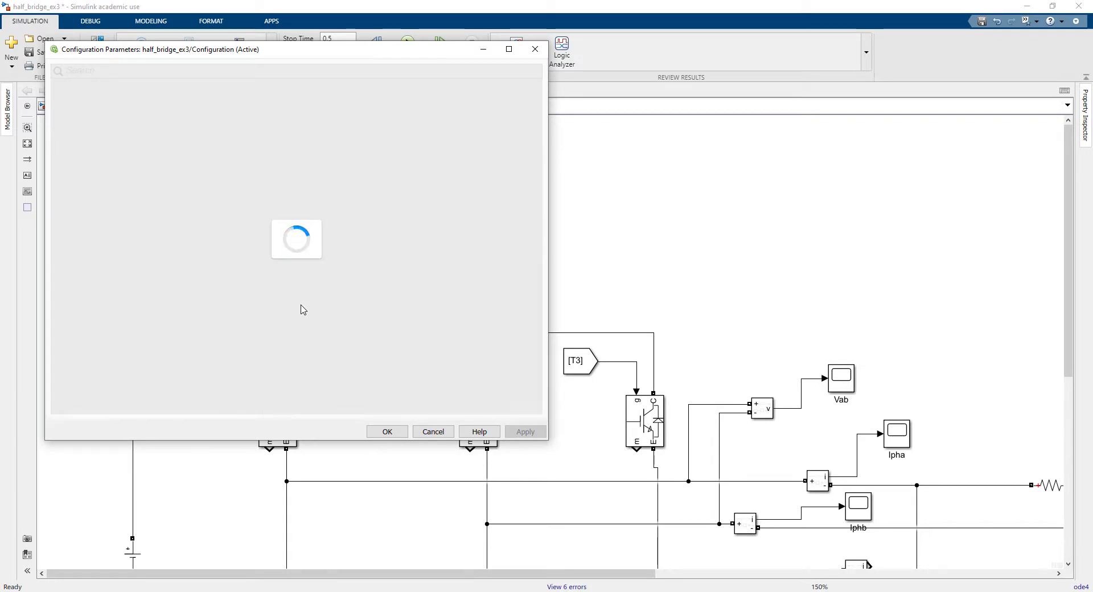
{"action": "left_click", "coordinate": [373, 196]}
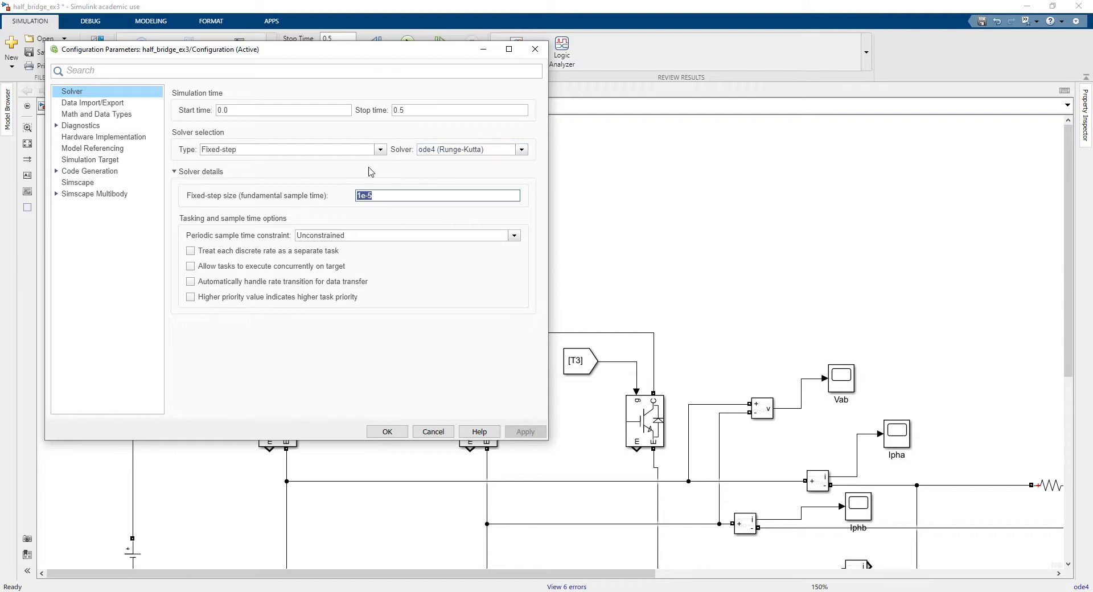
{"action": "left_click", "coordinate": [441, 109]}
{"action": "type", "text": "1"}
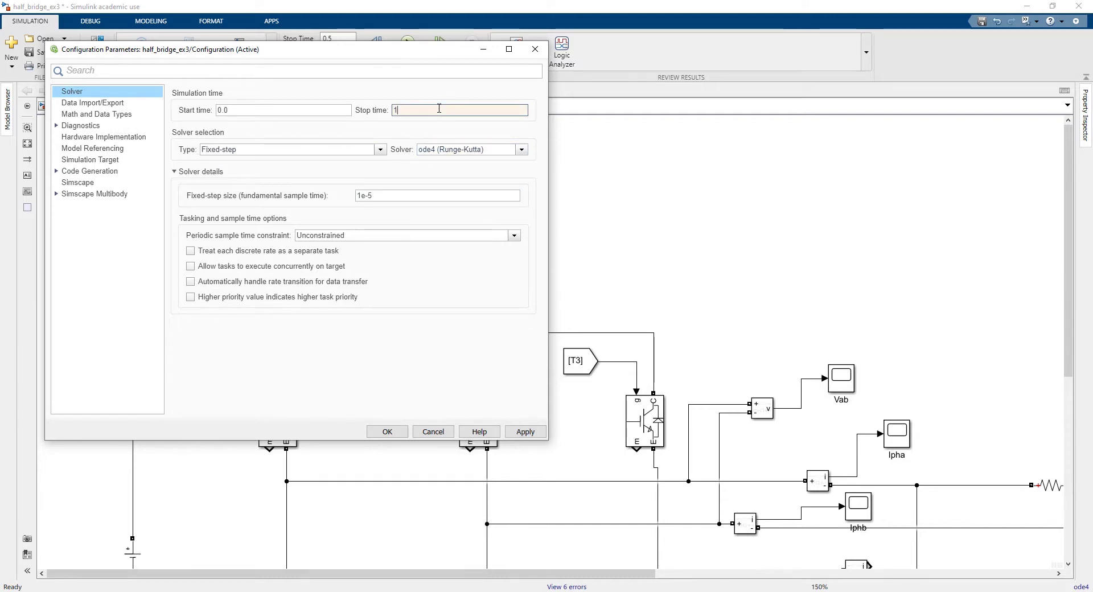
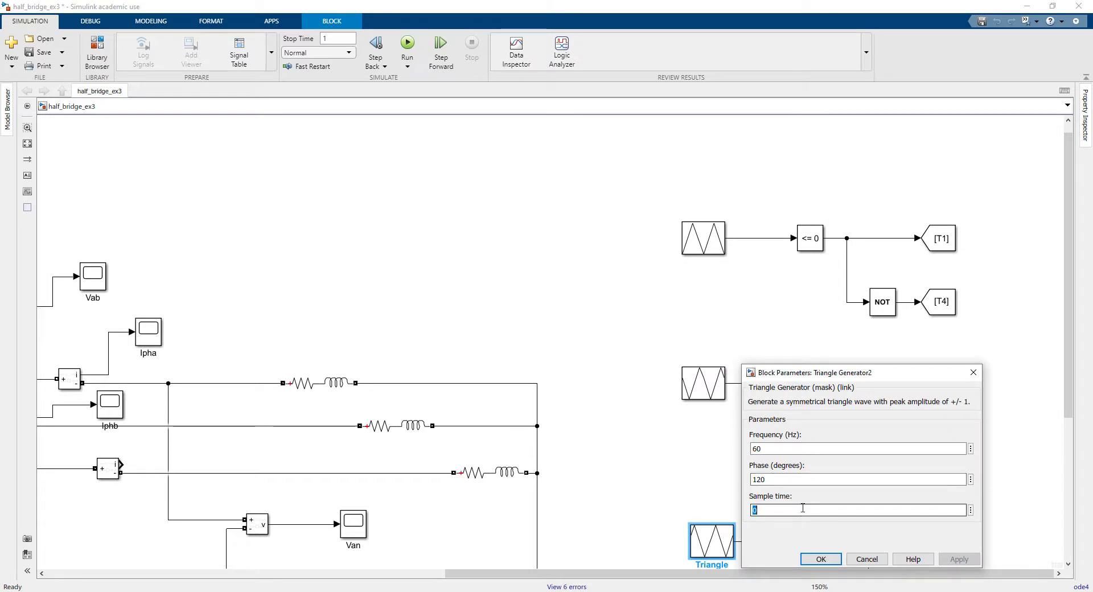
- Set the sample time of the third group's Triangle Generator to 1e-6
{"action": "type", "text": "1e-6"}
{"action": "key", "text": "Return"}
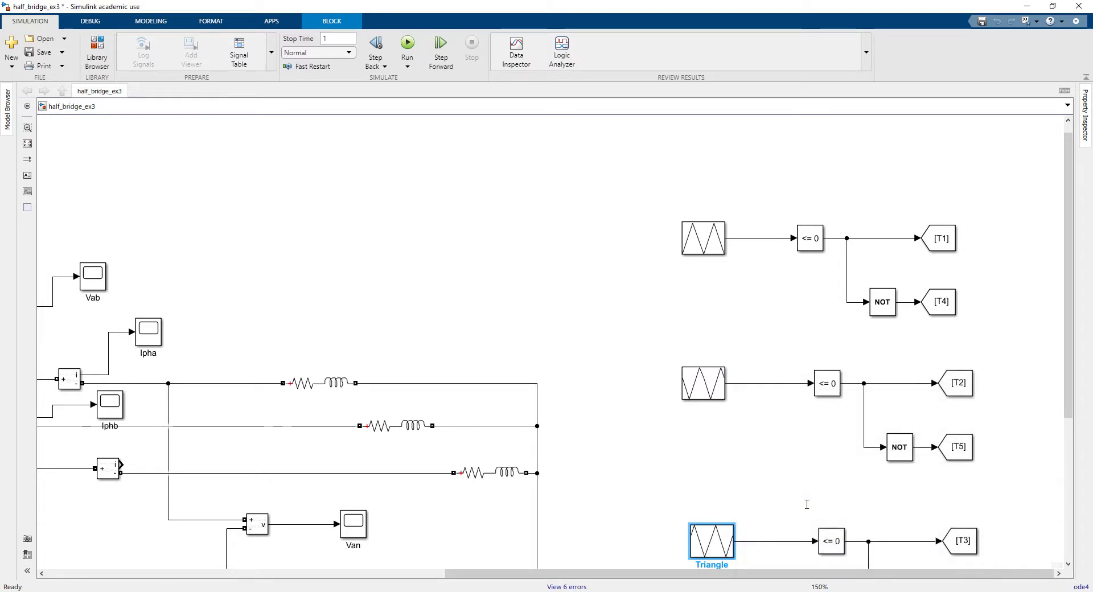
{"action": "key", "text": "Tab"}
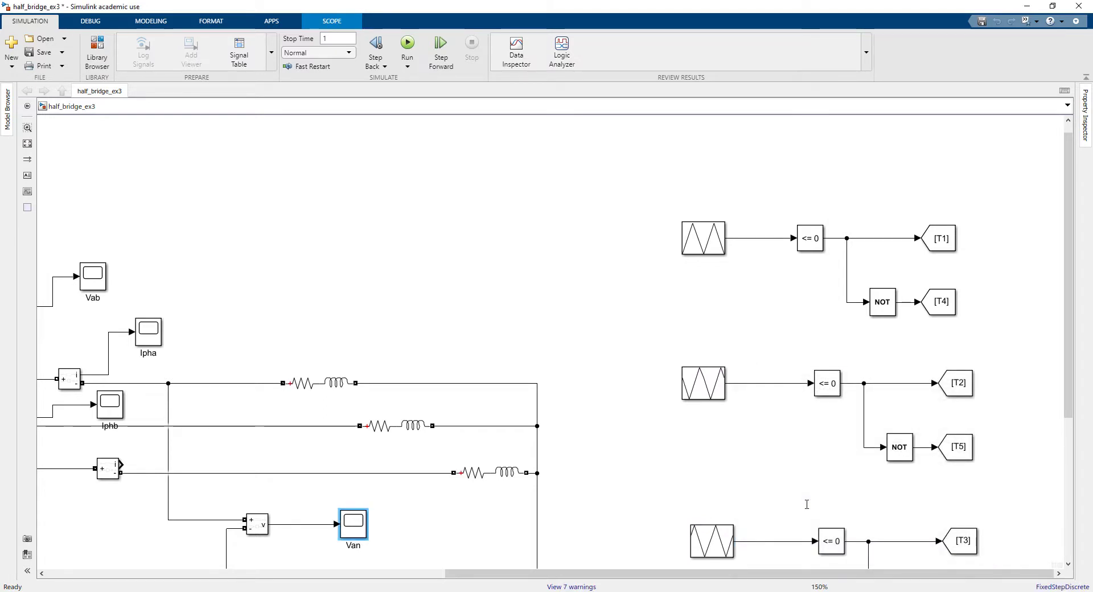
- Run the inverter simulation and display the Van scope's waveform in a maximized window
{"action": "left_click", "coordinate": [407, 45]}
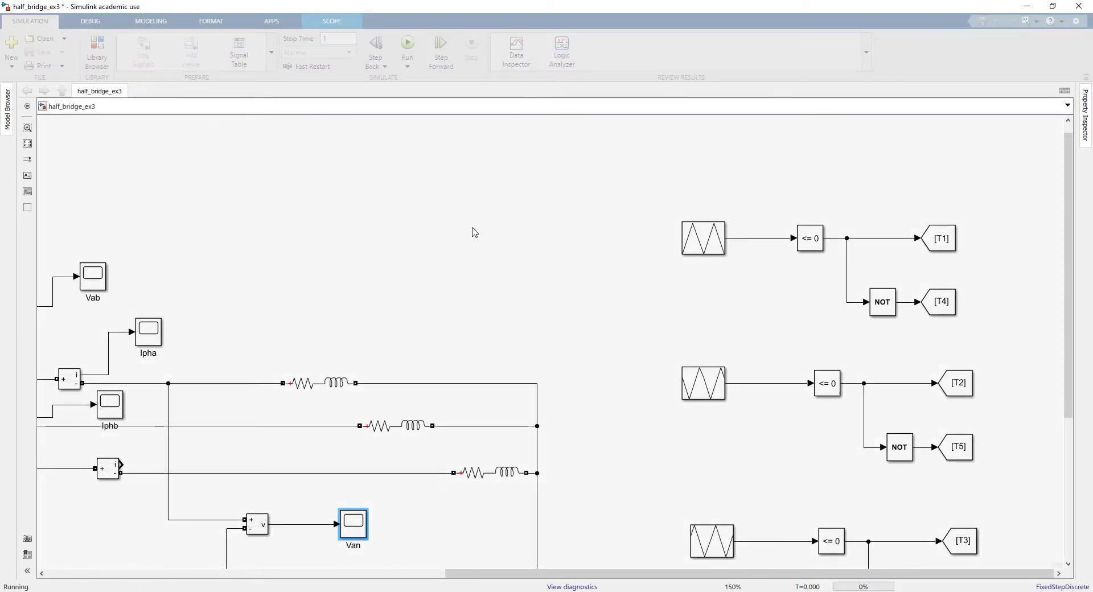
{"action": "scroll", "coordinate": [453, 251], "scroll_direction": "down", "scroll_amount": 2}
{"action": "scroll", "coordinate": [658, 200], "scroll_direction": "down", "scroll_amount": 3}
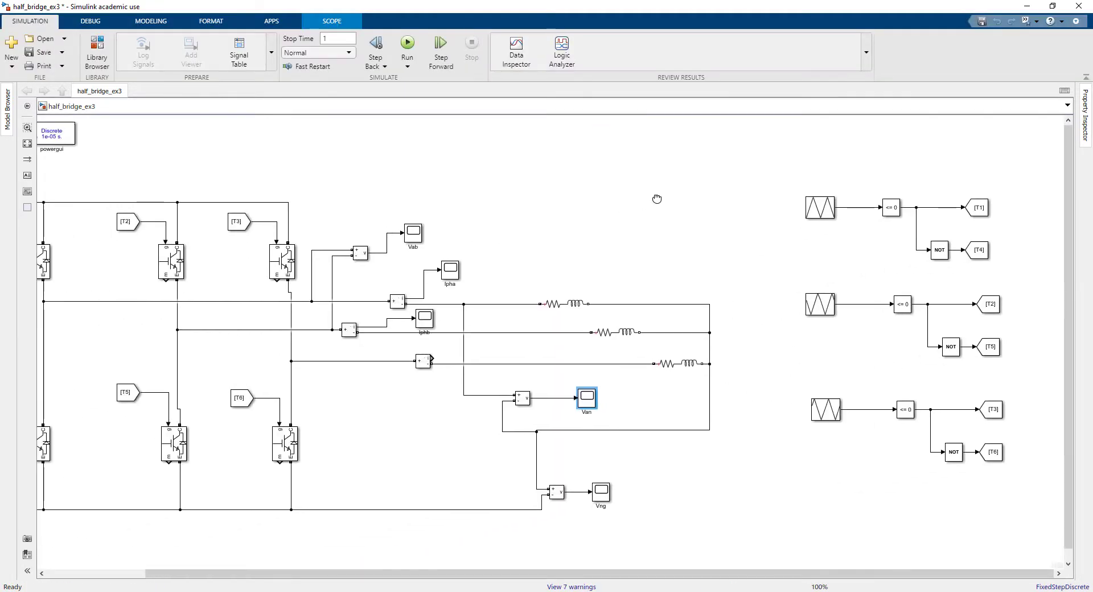
{"action": "left_click_drag", "start_coordinate": [628, 196], "coordinate": [530, 225]}
{"action": "key", "text": "space"}
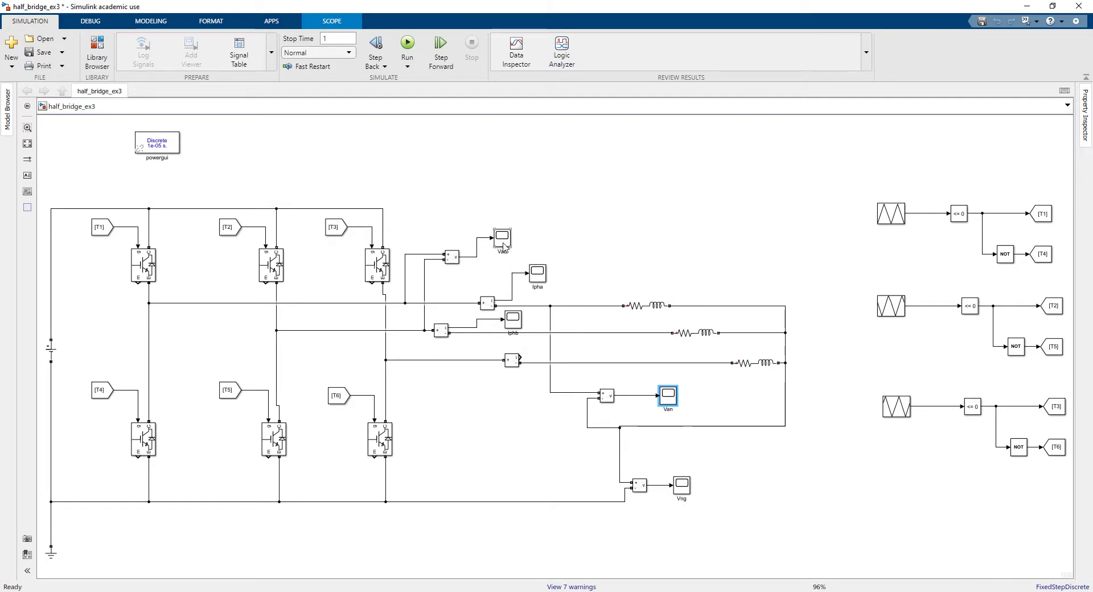
{"action": "double_click", "coordinate": [669, 397]}
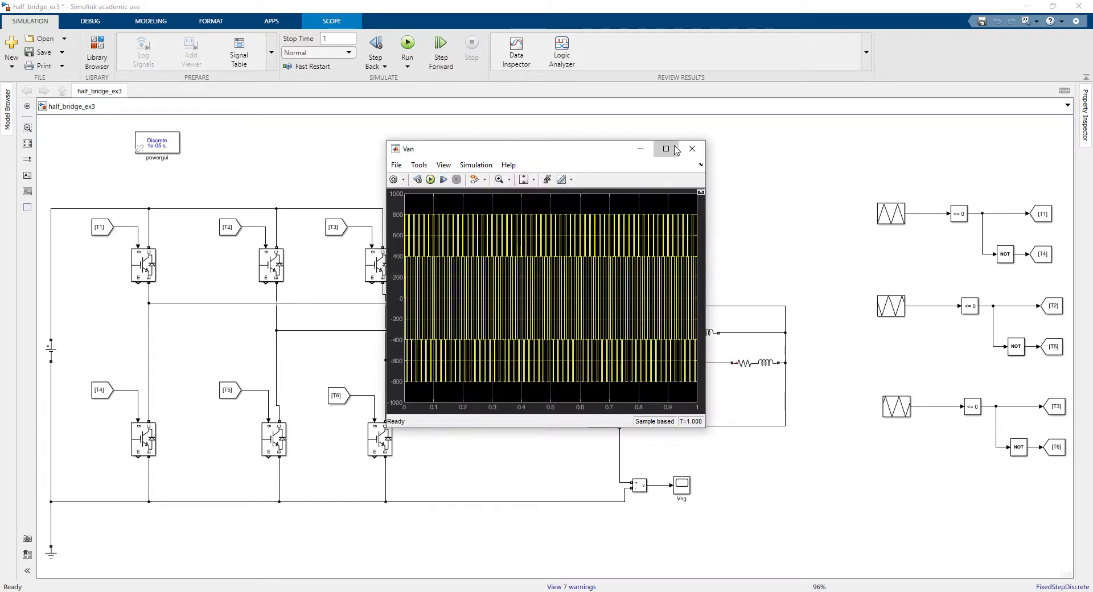
{"action": "left_click", "coordinate": [676, 143]}
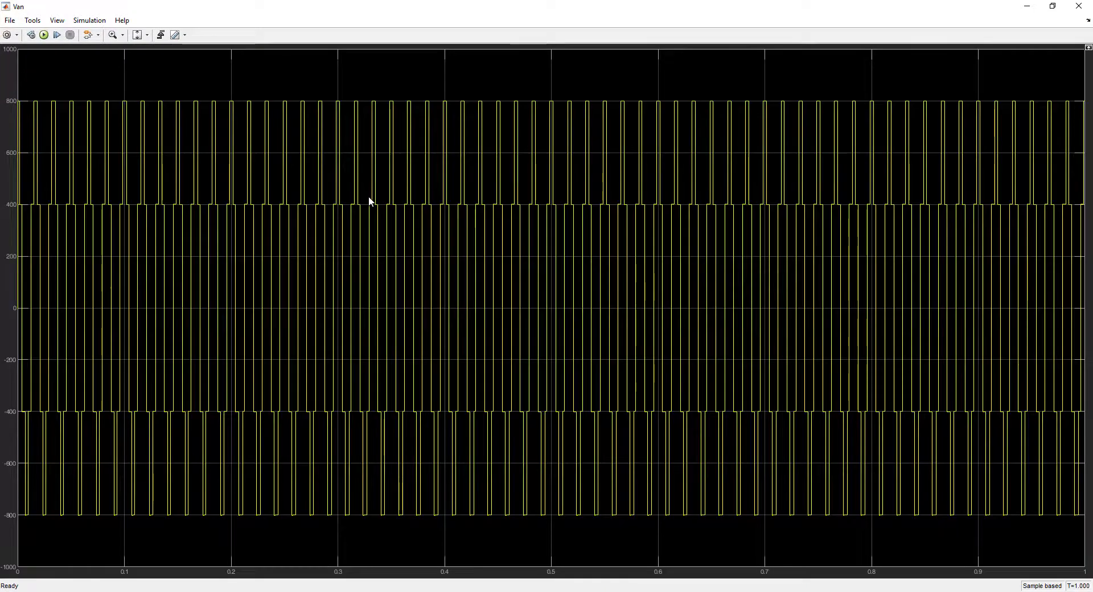
{"action": "left_click", "coordinate": [147, 34]}
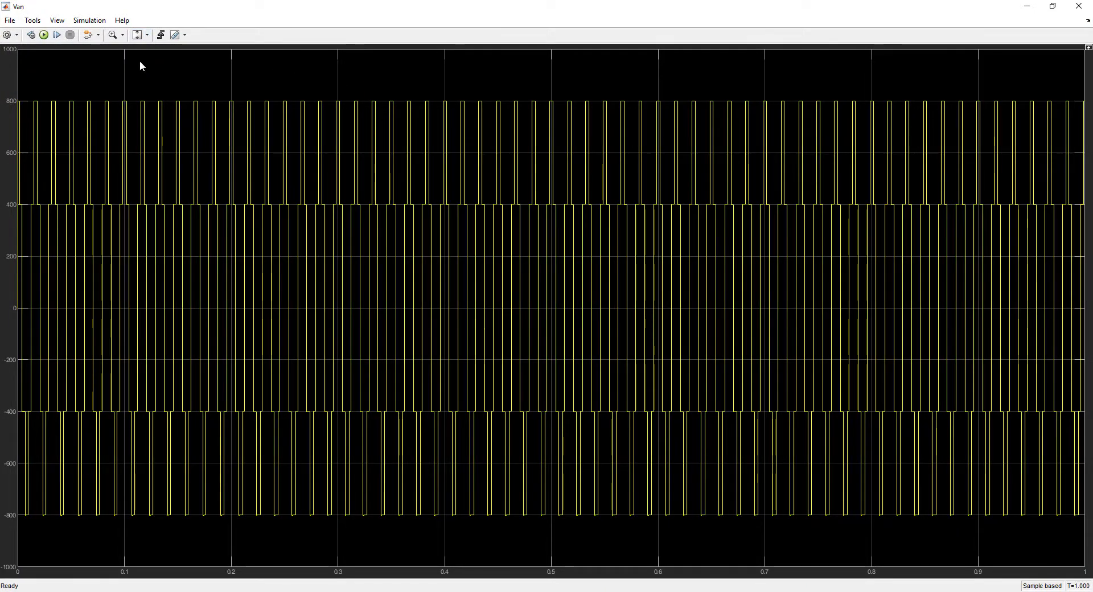
- Zoom into a few cycles of the Van waveform around 0.43 to 0.50 s, restore the full view and close the scope
{"action": "left_click", "coordinate": [113, 35]}
{"action": "left_click_drag", "start_coordinate": [471, 81], "coordinate": [554, 84]}
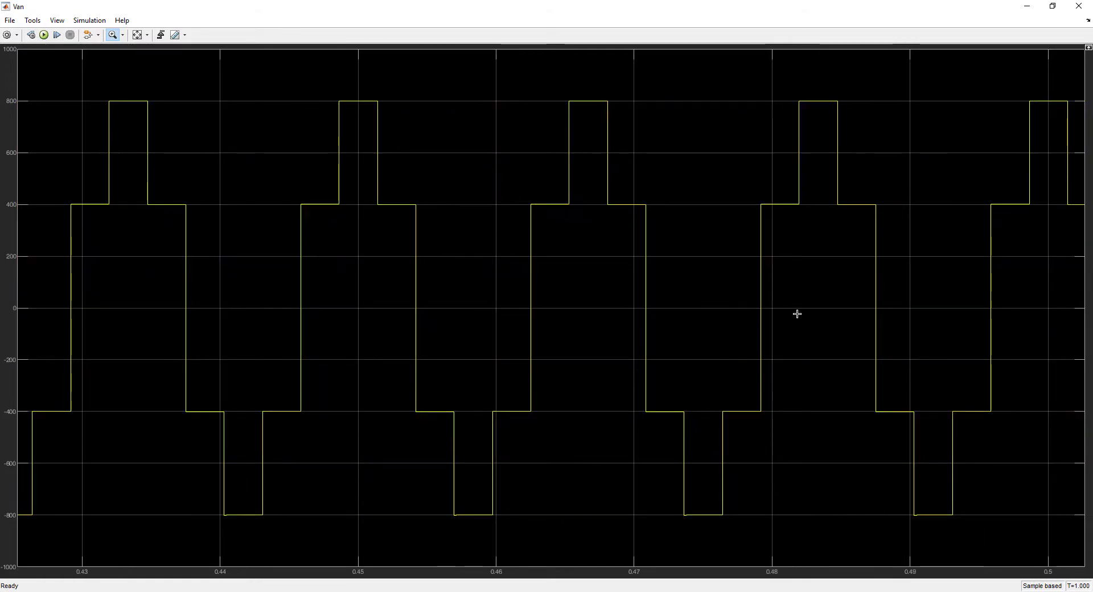
{"action": "double_click", "coordinate": [629, 71]}
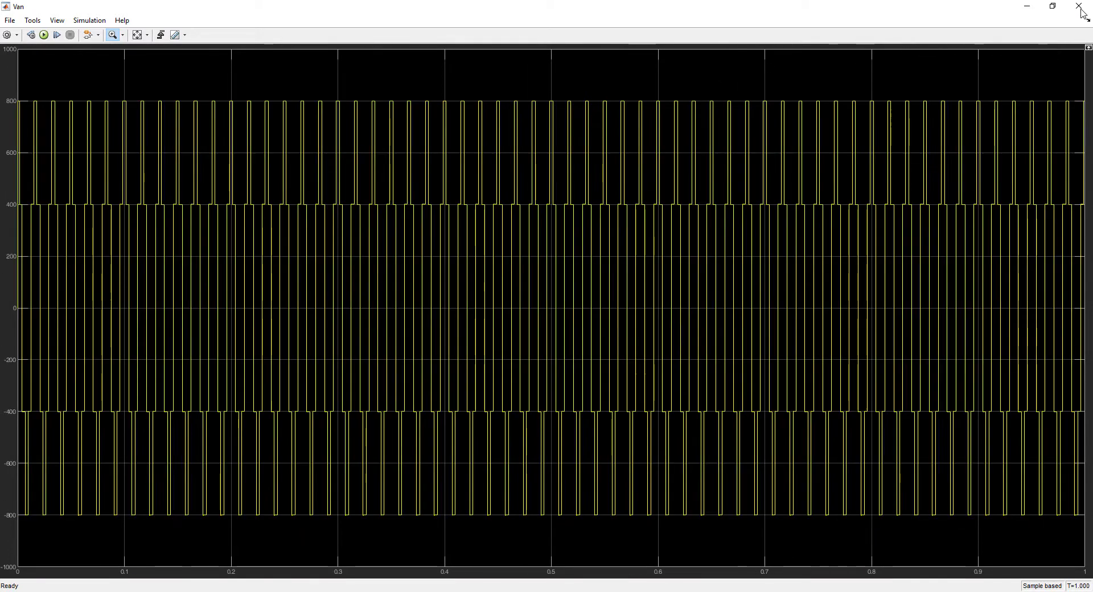
{"action": "left_click", "coordinate": [1076, 9]}
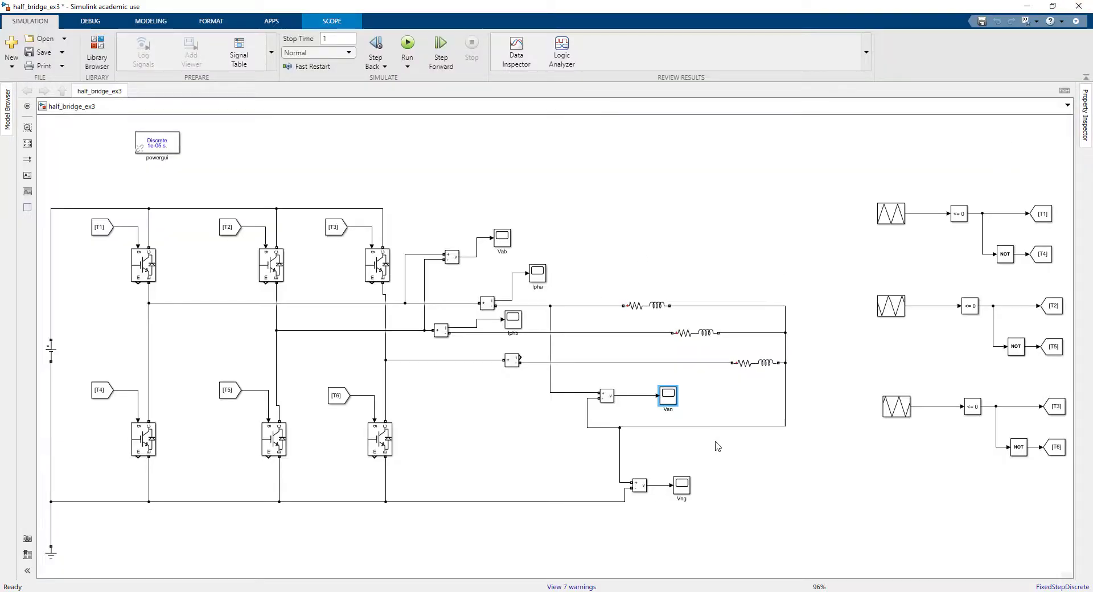
- Open the Vng scope maximized, zoom into a short interval of its waveform along the time axis, and close it
{"action": "double_click", "coordinate": [683, 493]}
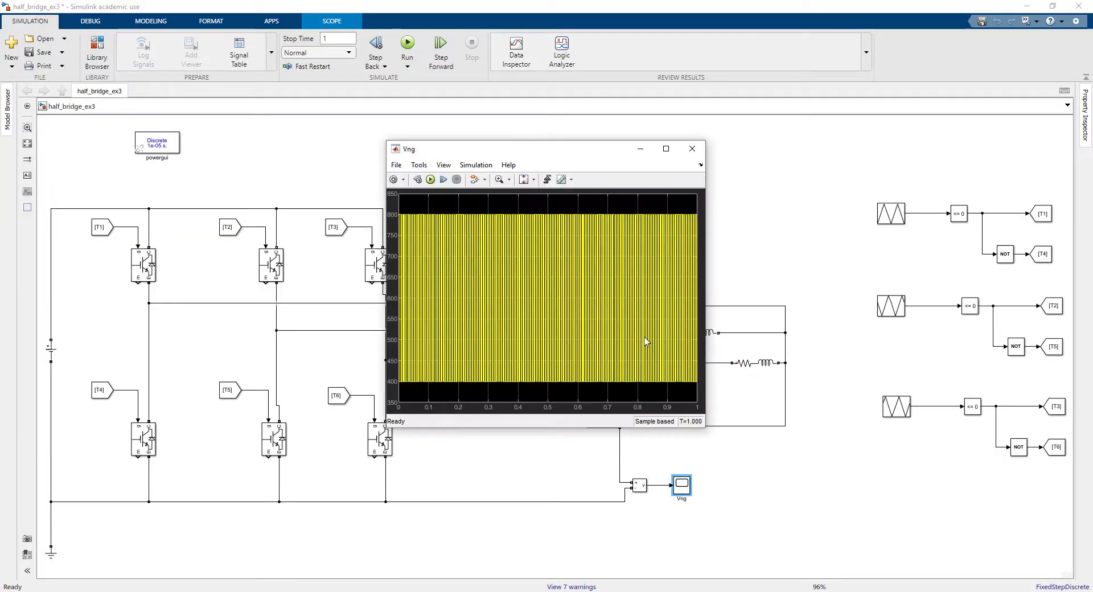
{"action": "left_click", "coordinate": [665, 149]}
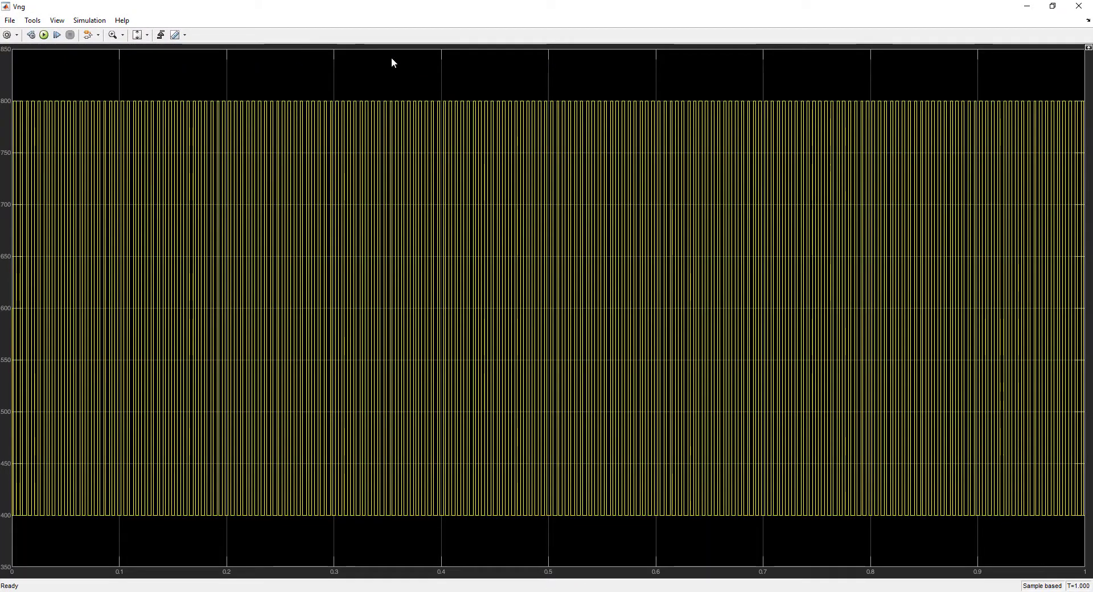
{"action": "left_click", "coordinate": [149, 37]}
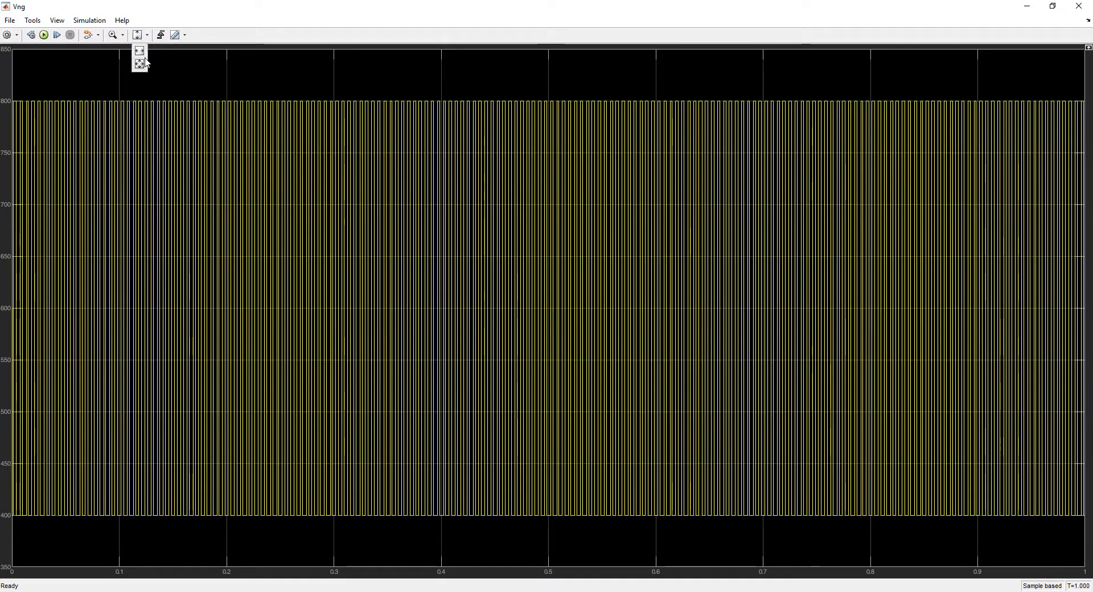
{"action": "left_click", "coordinate": [141, 59]}
{"action": "left_click", "coordinate": [112, 34]}
{"action": "left_click_drag", "start_coordinate": [430, 86], "coordinate": [461, 88]}
{"action": "left_click", "coordinate": [1088, 5]}
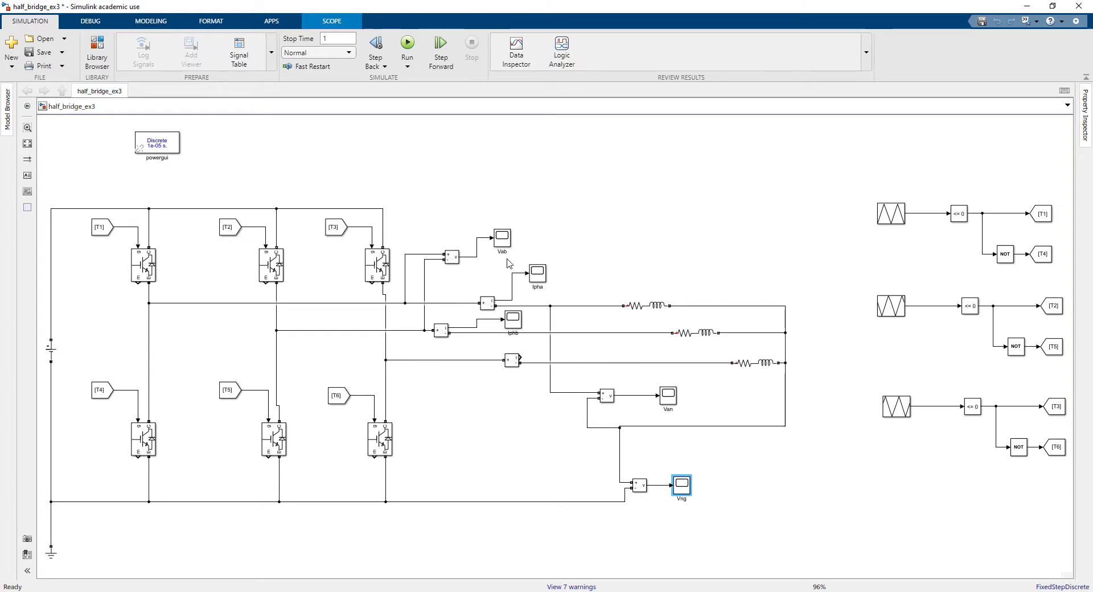
- Open the Vab scope maximized, examine a few line-voltage cycles around 0.48 to 0.54 s, and close it
{"action": "left_click", "coordinate": [503, 239]}
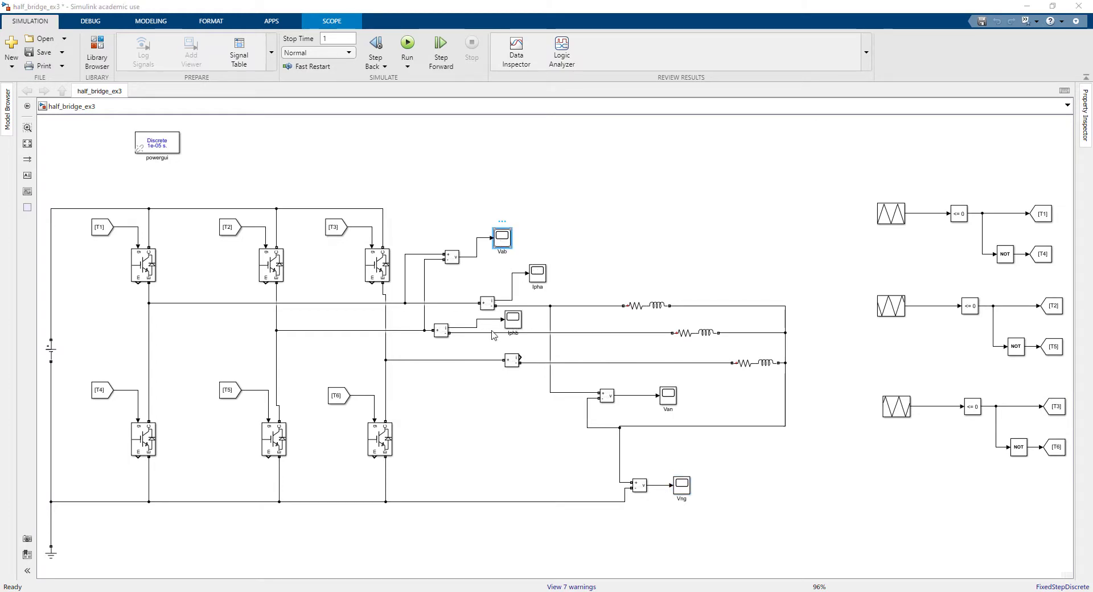
{"action": "double_click", "coordinate": [503, 239]}
{"action": "left_click", "coordinate": [665, 148]}
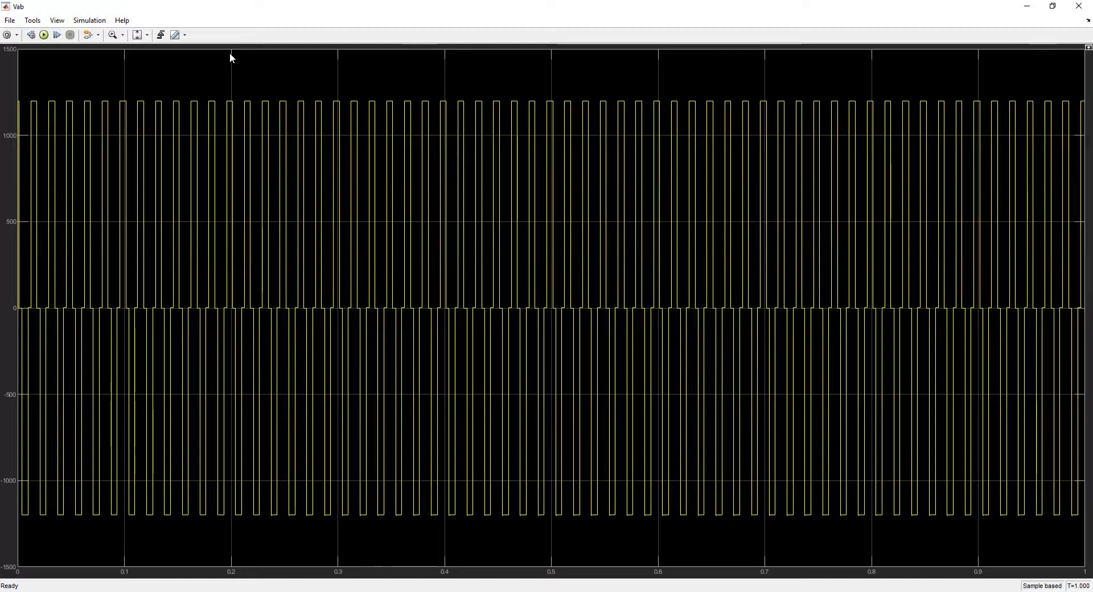
{"action": "left_click", "coordinate": [146, 35]}
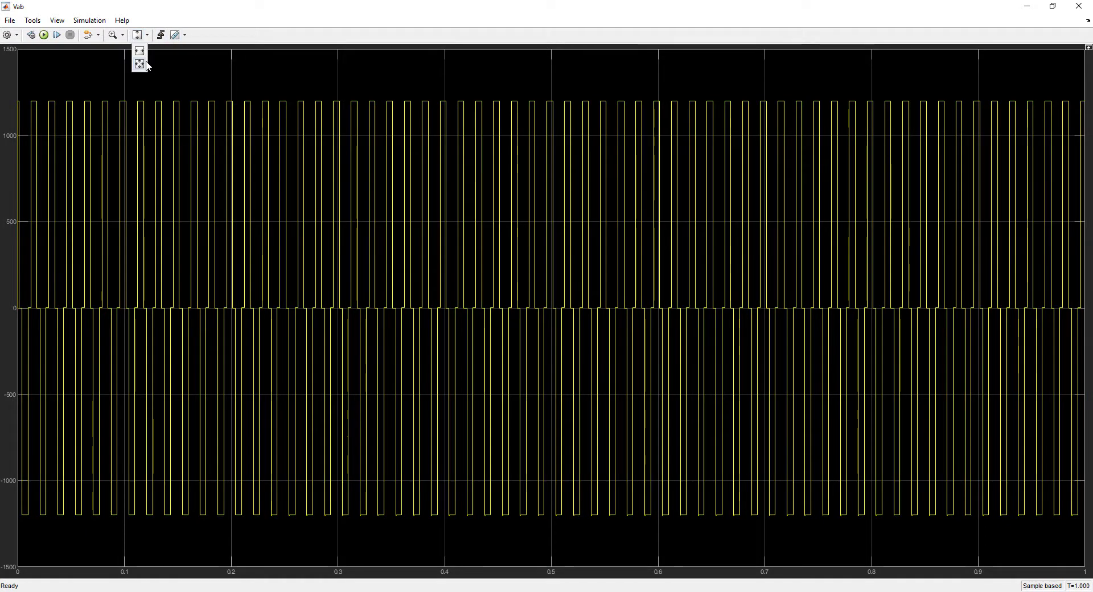
{"action": "left_click", "coordinate": [113, 35]}
{"action": "left_click_drag", "start_coordinate": [523, 84], "coordinate": [602, 83]}
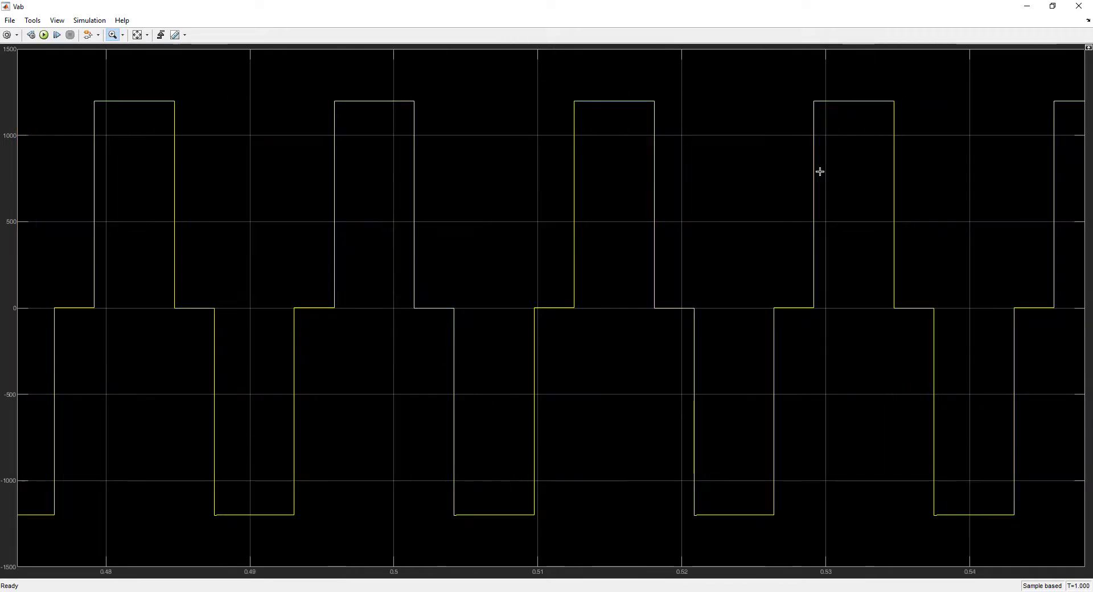
{"action": "left_click", "coordinate": [1078, 5]}
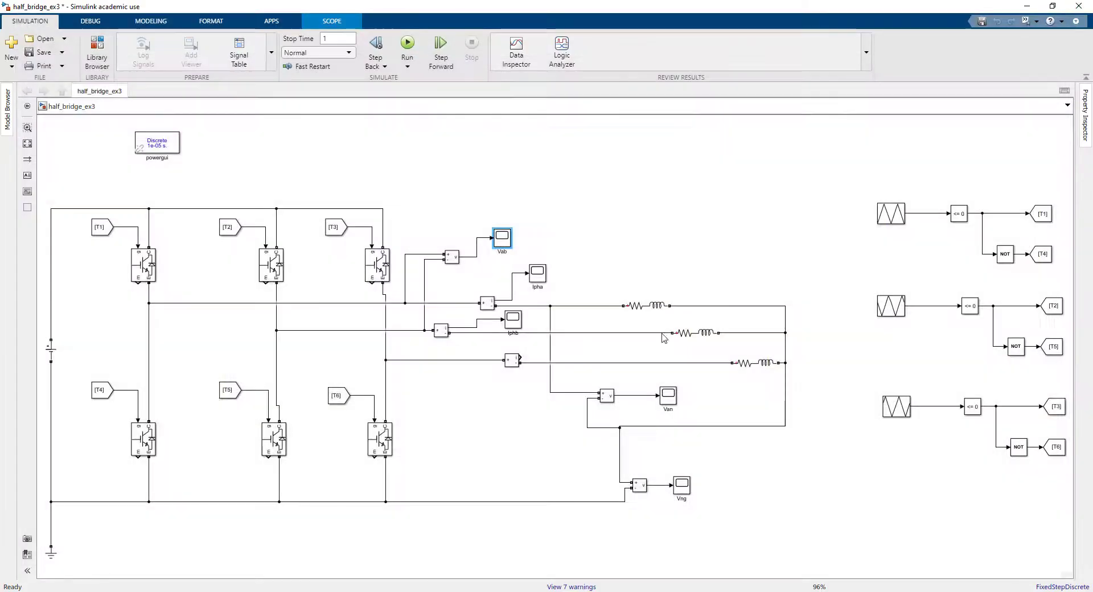
- Open the Ipha scope maximized, examine a few phase-current cycles around 0.475 to 0.52 s, and close it
{"action": "left_click", "coordinate": [507, 434]}
{"action": "left_click", "coordinate": [540, 273]}
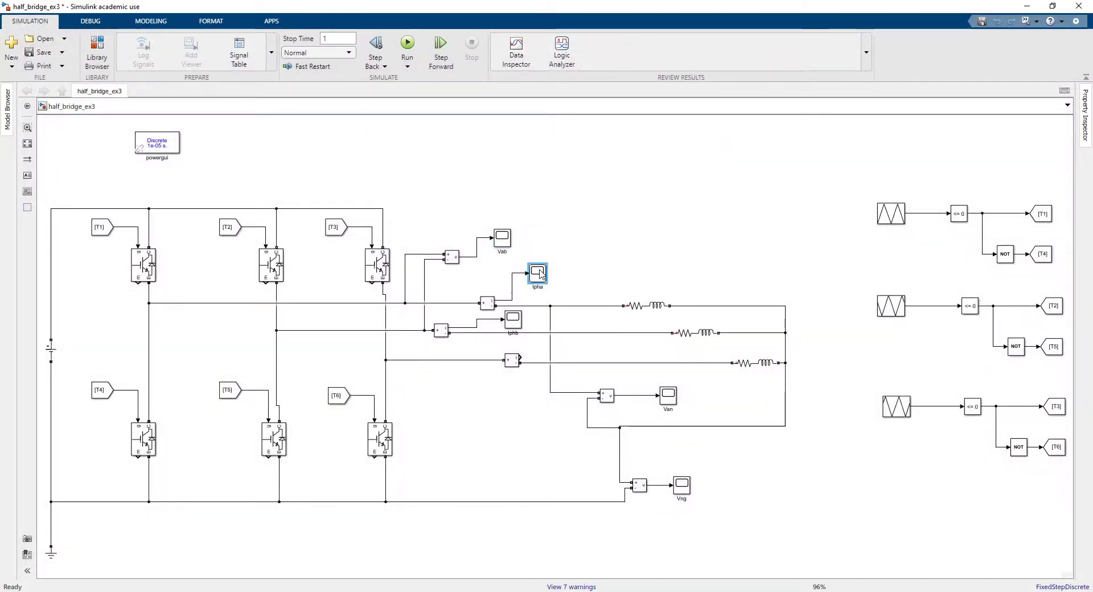
{"action": "double_click", "coordinate": [663, 146]}
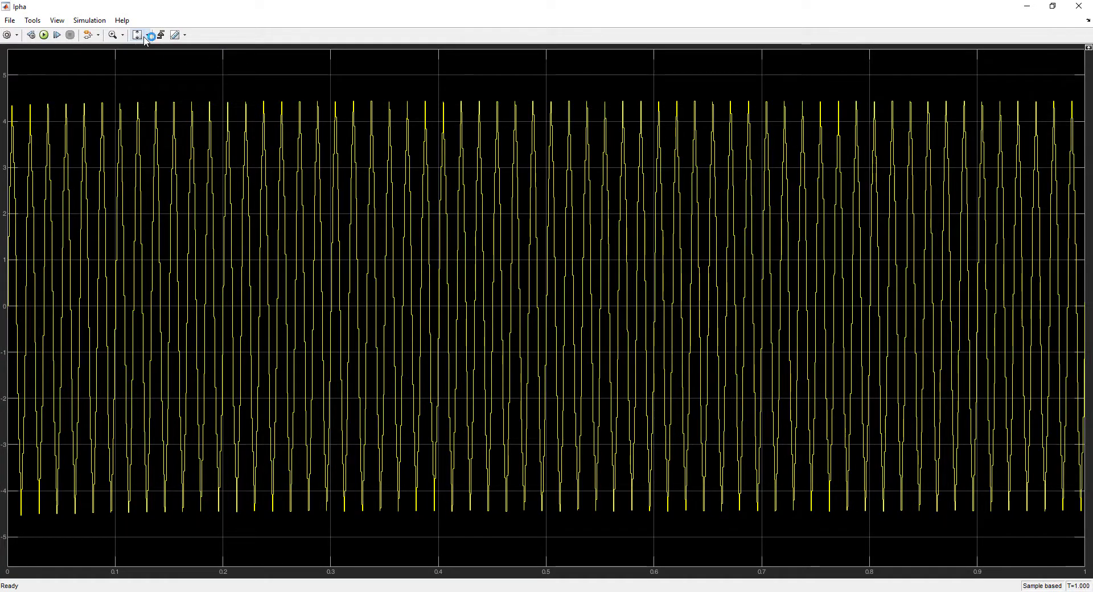
{"action": "left_click", "coordinate": [146, 35]}
{"action": "left_click", "coordinate": [139, 46]}
{"action": "left_click", "coordinate": [113, 35]}
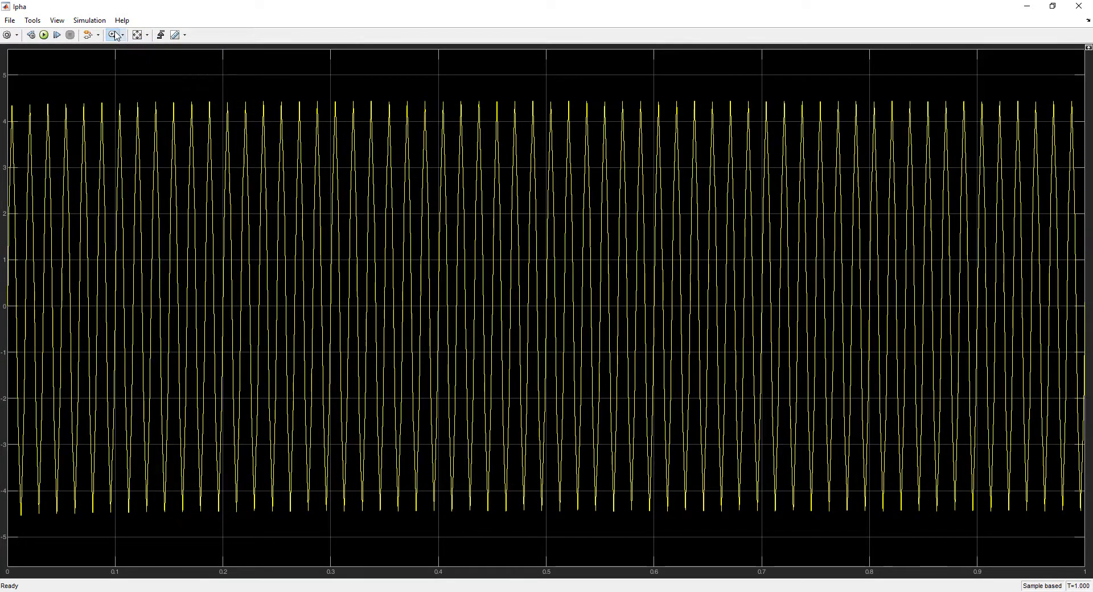
{"action": "left_click_drag", "start_coordinate": [570, 84], "coordinate": [570, 83]}
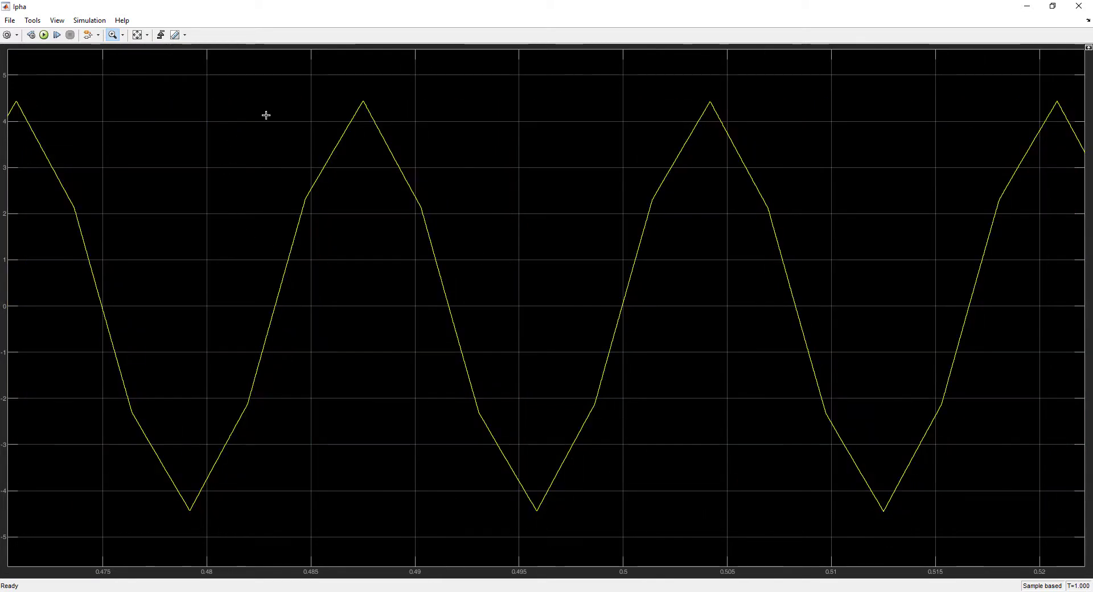
{"action": "left_click", "coordinate": [1079, 6]}
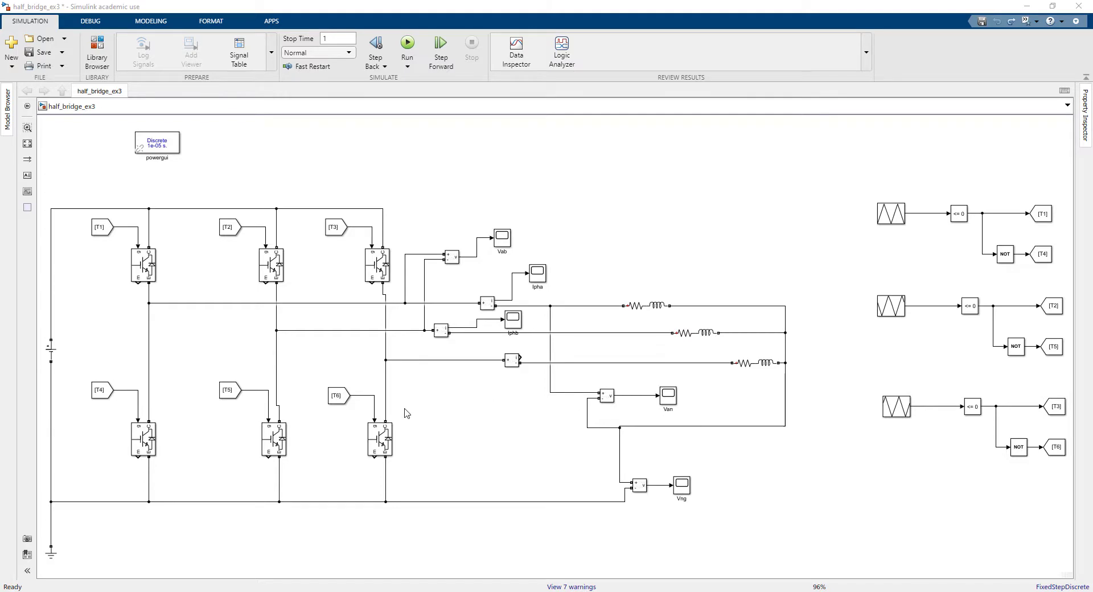
- Duplicate the inverter's DC voltage source beside the original and set the copy's amplitude to 1200/2 V
{"action": "scroll", "coordinate": [405, 415], "scroll_direction": "down", "scroll_amount": 1}
{"action": "scroll", "coordinate": [324, 415], "scroll_direction": "up", "scroll_amount": 2}
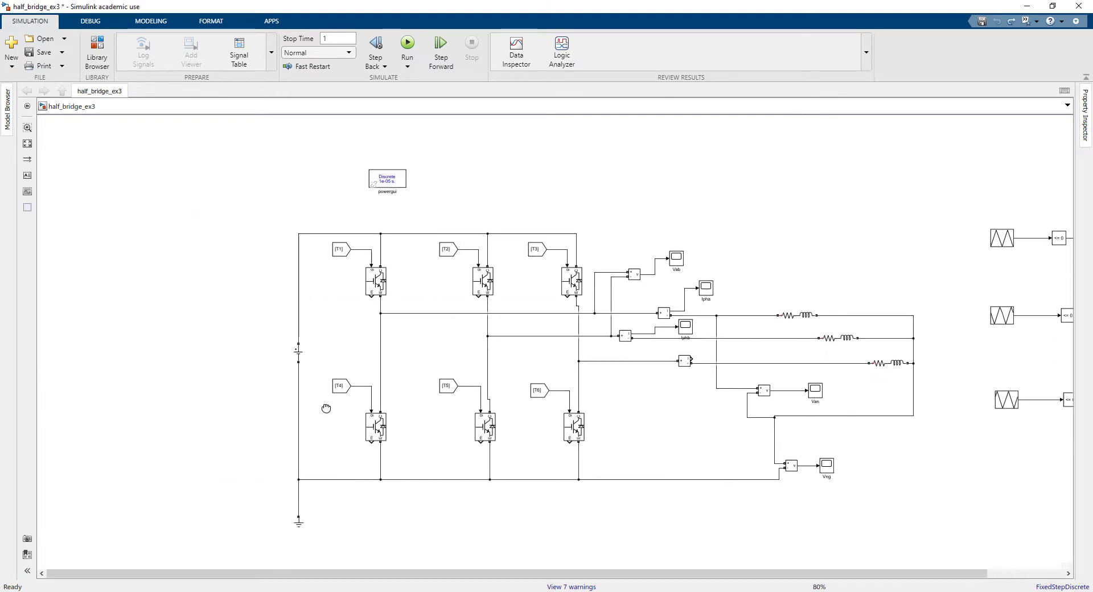
{"action": "scroll", "coordinate": [306, 350], "scroll_direction": "up", "scroll_amount": 2}
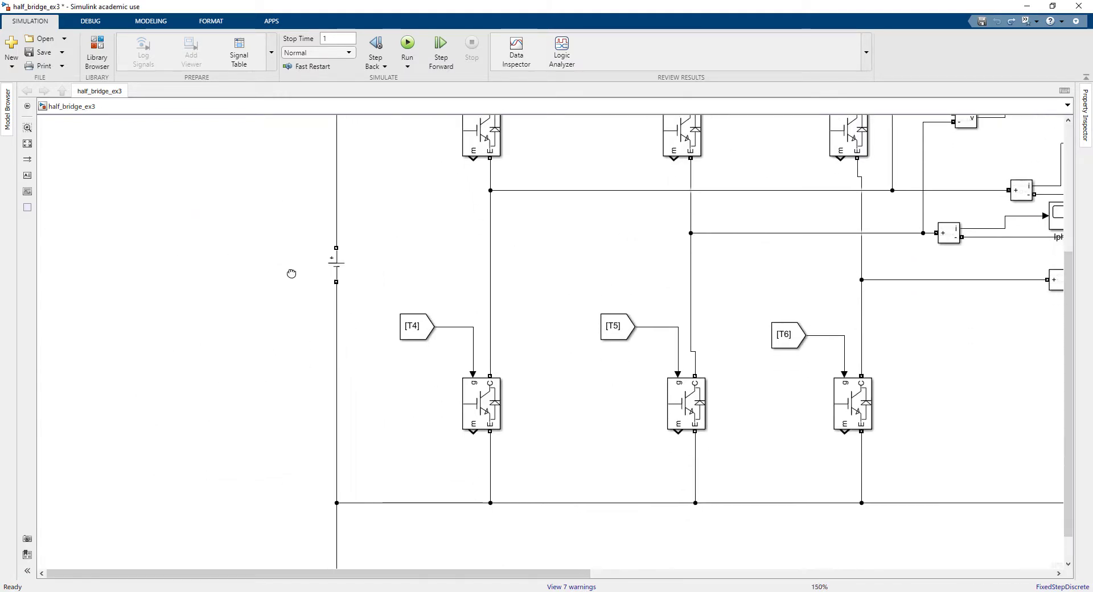
{"action": "scroll", "coordinate": [246, 326], "scroll_direction": "down", "scroll_amount": 1}
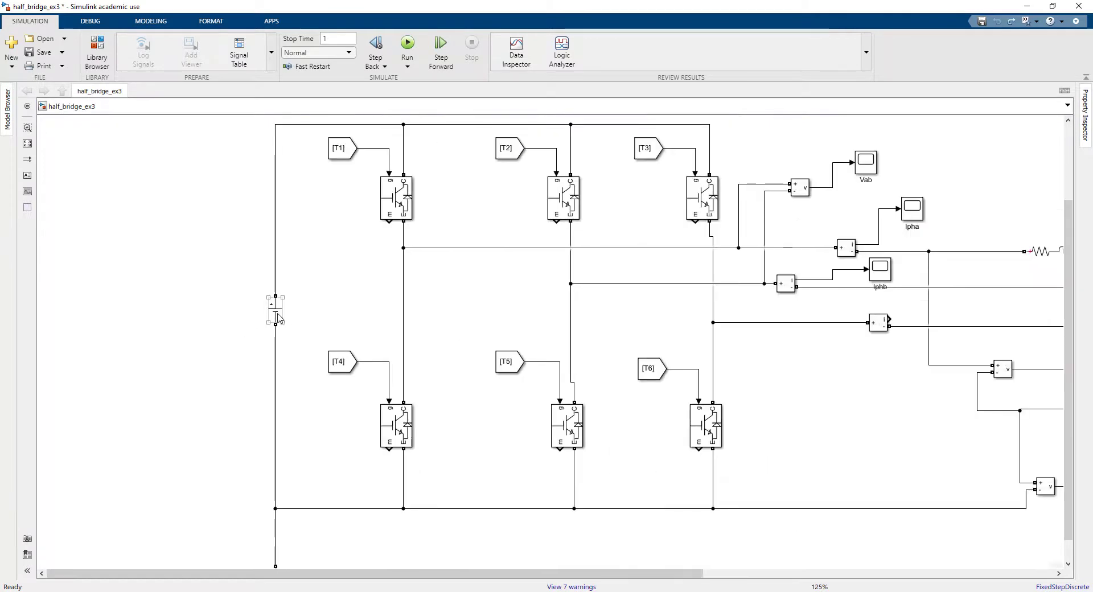
{"action": "left_click_drag", "start_coordinate": [279, 319], "coordinate": [217, 311]}
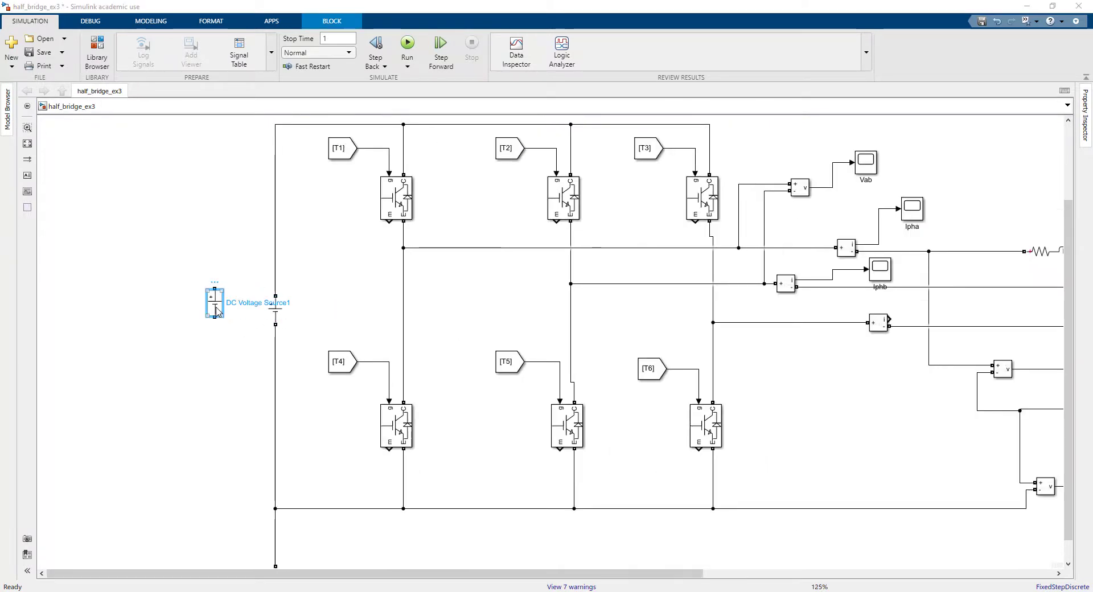
{"action": "double_click", "coordinate": [216, 312]}
{"action": "double_click", "coordinate": [308, 303]}
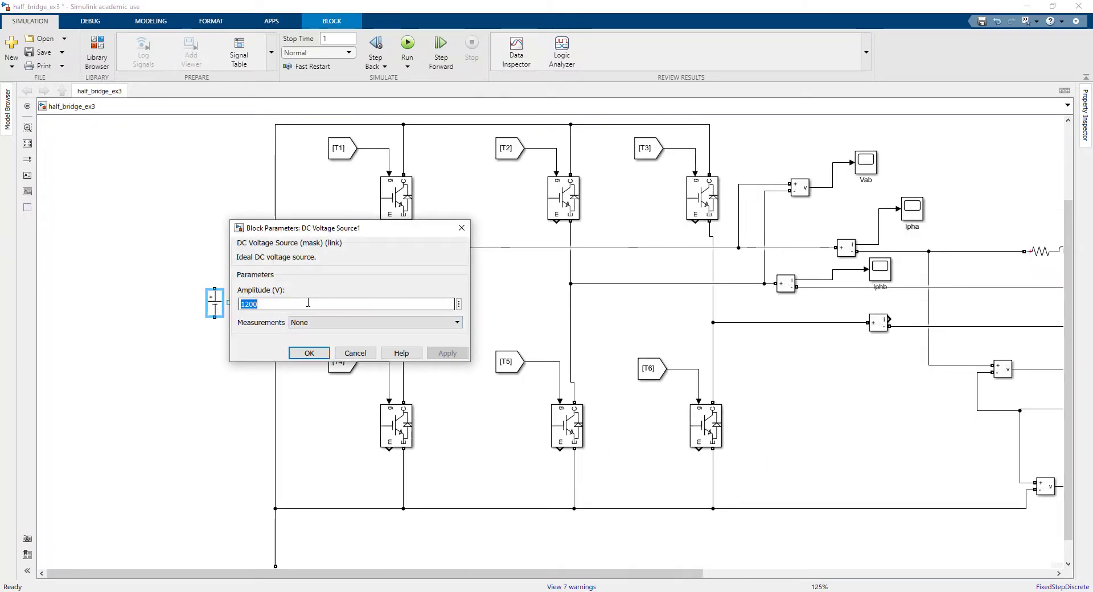
{"action": "left_click", "coordinate": [308, 303]}
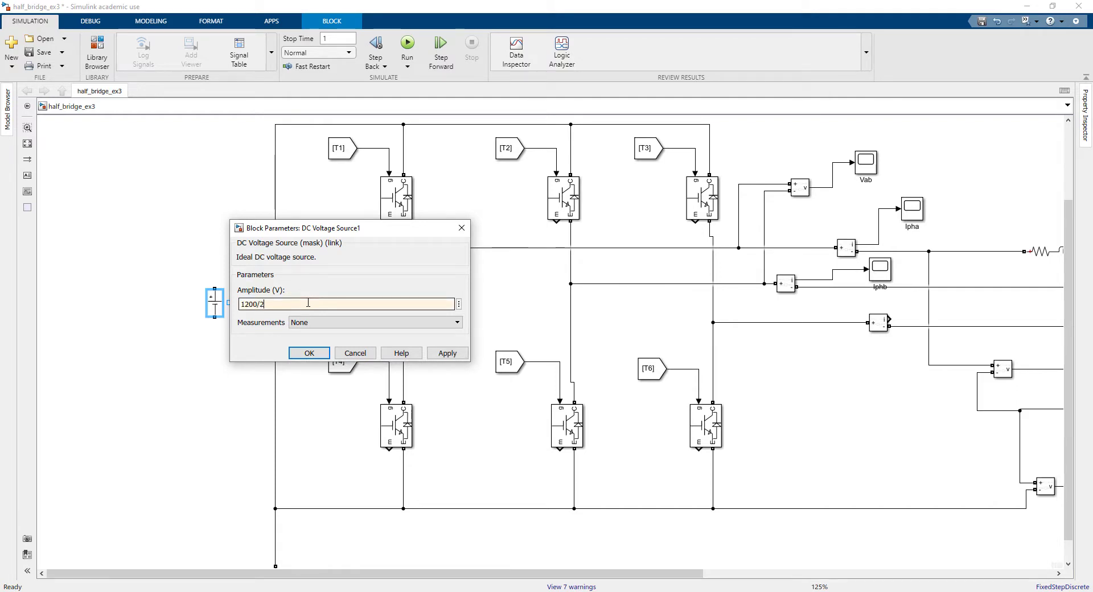
{"action": "key", "text": "Return"}
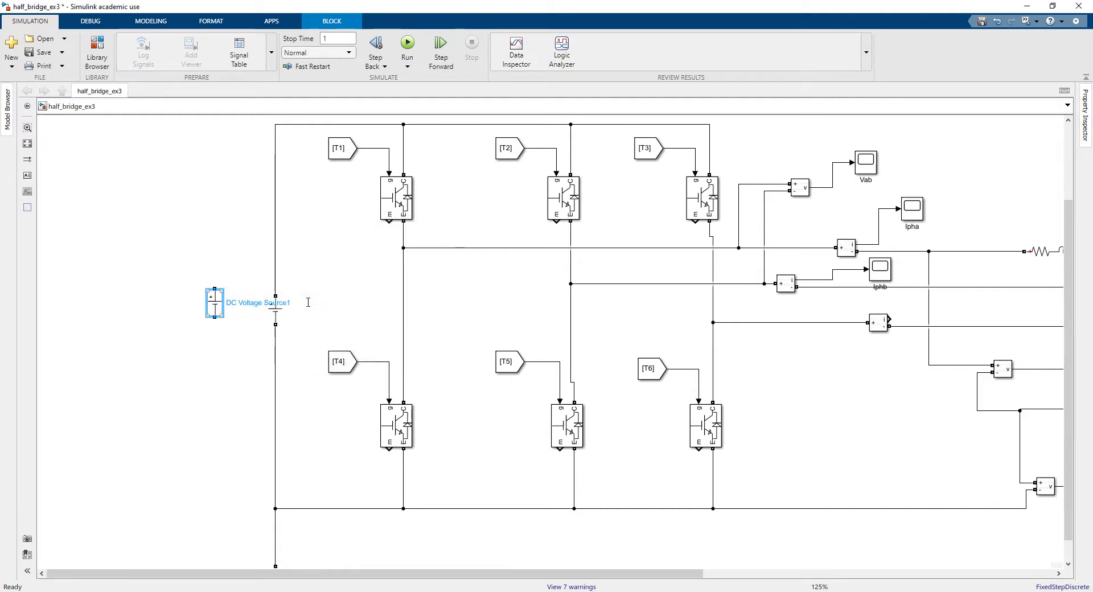
- Check the duplicate source's parameters and set the original DC voltage source's amplitude to match it
{"action": "double_click", "coordinate": [219, 312]}
{"action": "key", "text": "Return"}
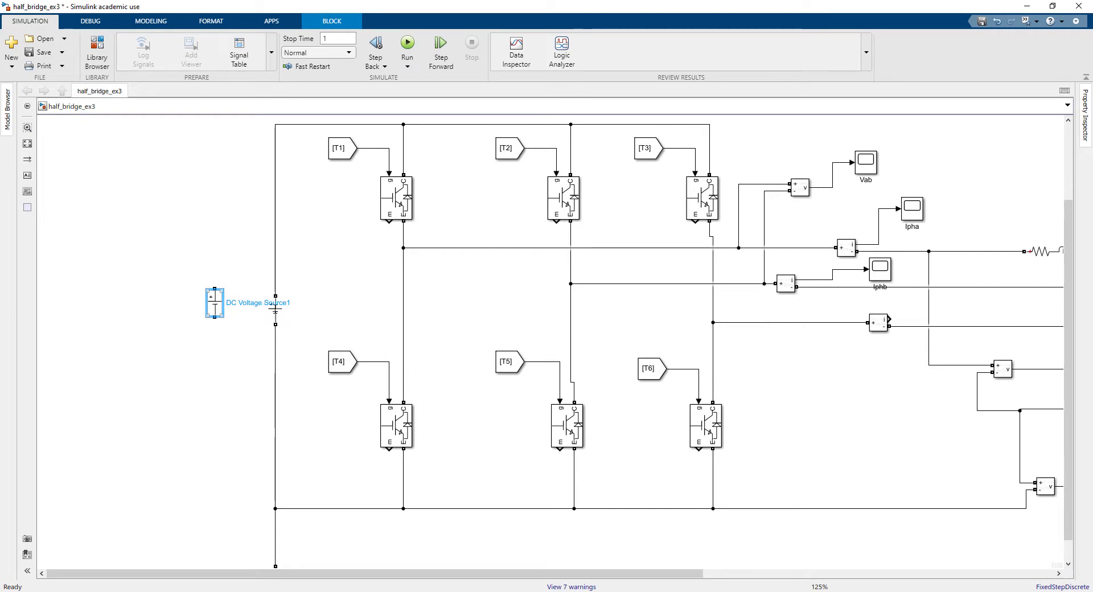
{"action": "double_click", "coordinate": [276, 310]}
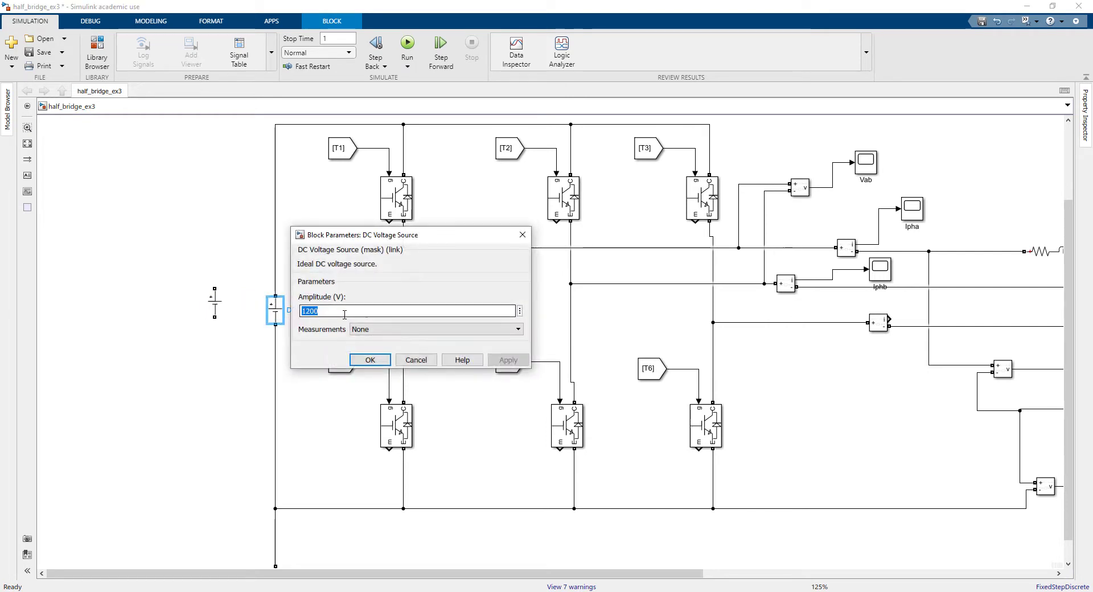
{"action": "type", "text": "6"}
{"action": "key", "text": "Return"}
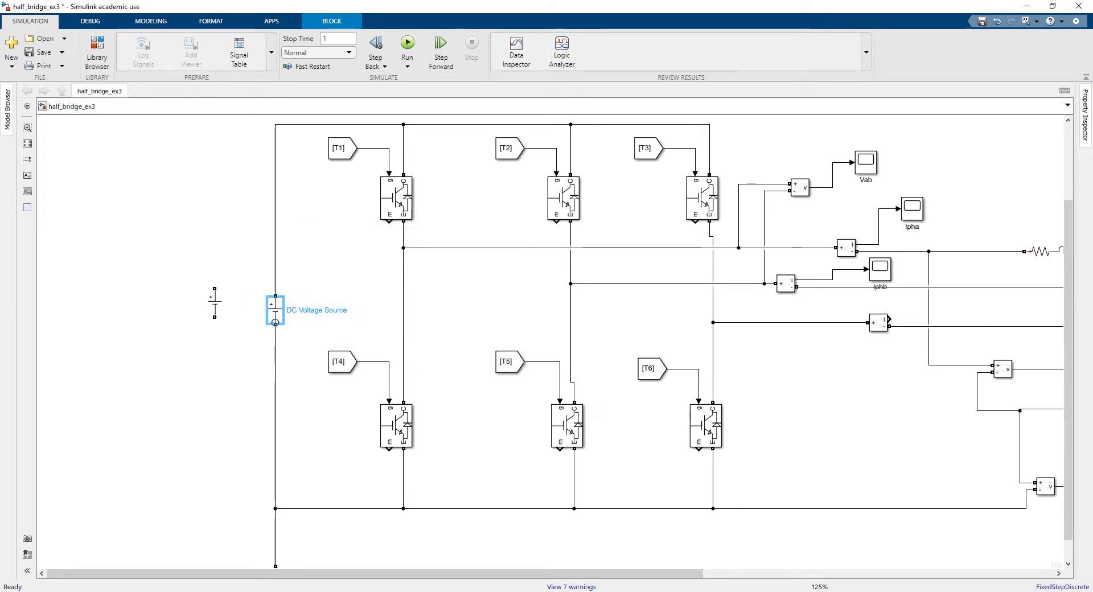
- Move the original DC source up the supply line and insert the duplicate in series below it
{"action": "left_click_drag", "start_coordinate": [275, 324], "coordinate": [276, 395]}
{"action": "left_click_drag", "start_coordinate": [277, 313], "coordinate": [277, 222]}
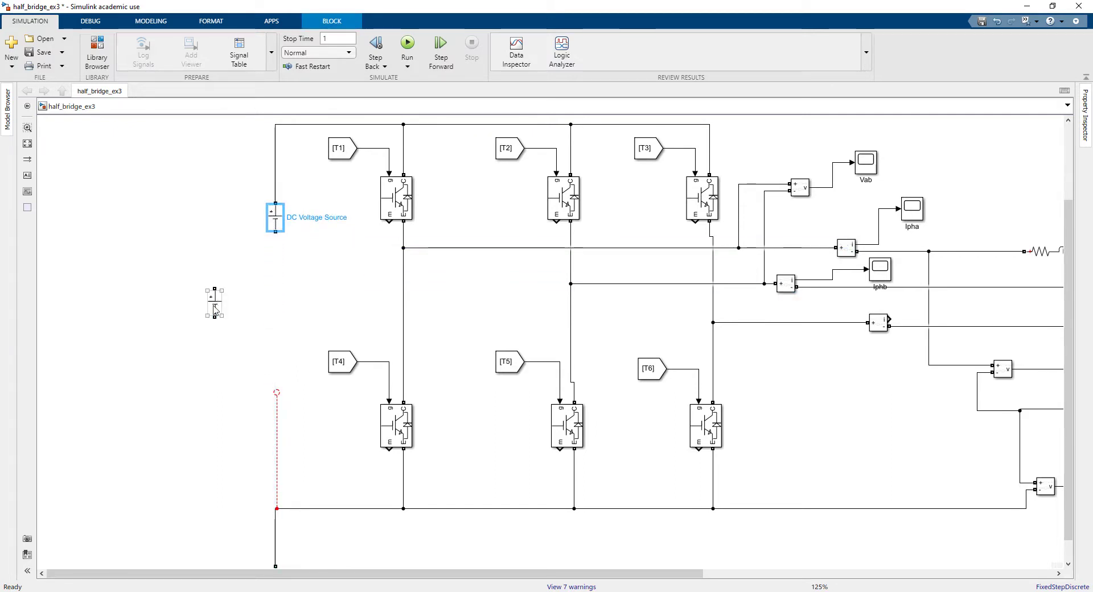
{"action": "left_click_drag", "start_coordinate": [221, 315], "coordinate": [282, 395]}
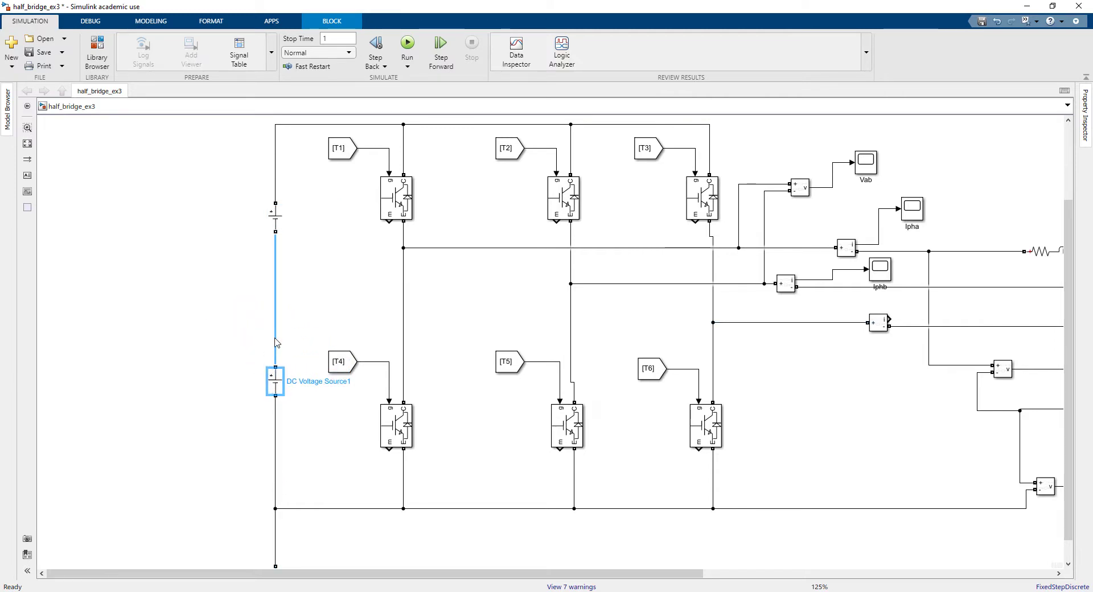
{"action": "left_click", "coordinate": [324, 309]}
- Delete the ground's connection to the negative rail and reconnect the ground to the midpoint between the two DC sources
{"action": "scroll", "coordinate": [287, 400], "scroll_direction": "down", "scroll_amount": 1}
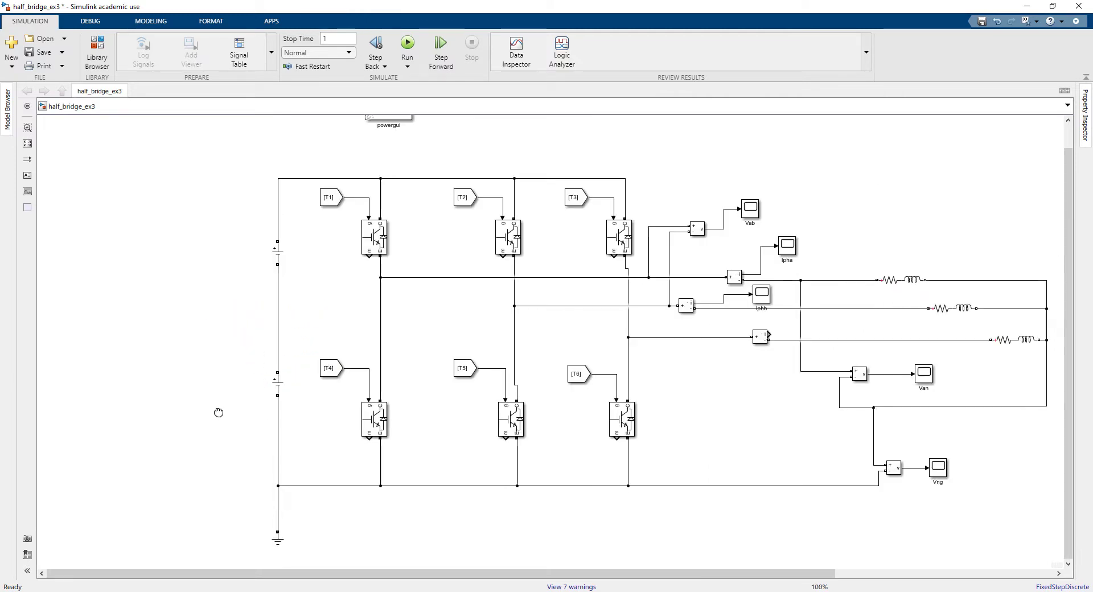
{"action": "left_click_drag", "start_coordinate": [219, 413], "coordinate": [199, 375]}
{"action": "left_click", "coordinate": [260, 476]}
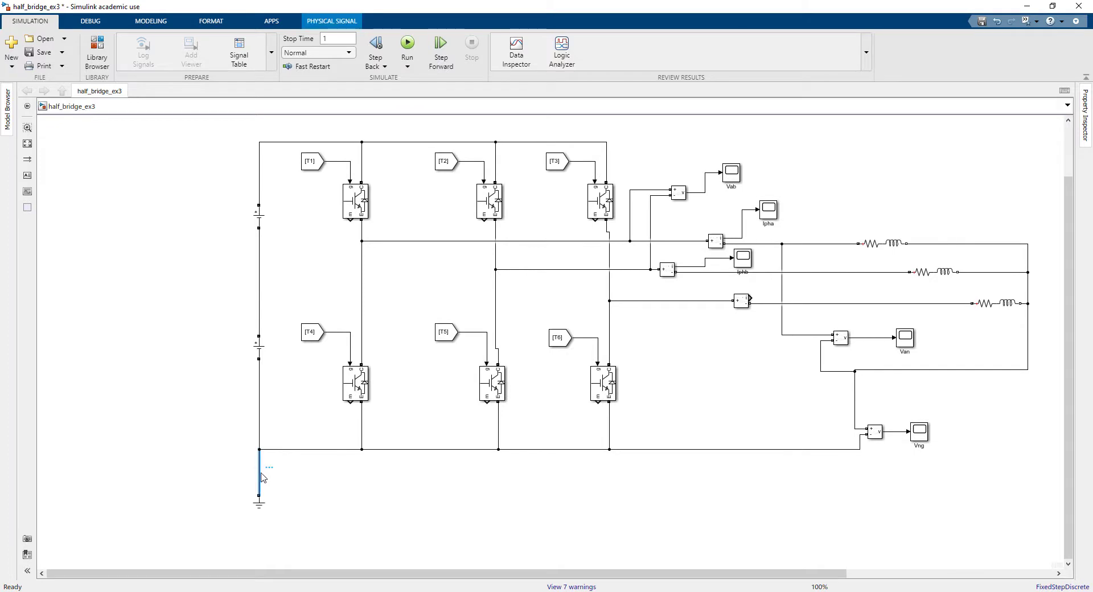
{"action": "key", "text": "Delete"}
{"action": "mouse_move", "coordinate": [259, 504]}
{"action": "left_mouse_down"}
{"action": "mouse_move", "coordinate": [263, 341]}
{"action": "mouse_move", "coordinate": [185, 308]}
{"action": "mouse_move", "coordinate": [259, 277]}
{"action": "left_mouse_up"}
{"action": "scroll", "coordinate": [711, 524], "scroll_direction": "right", "scroll_amount": 3}
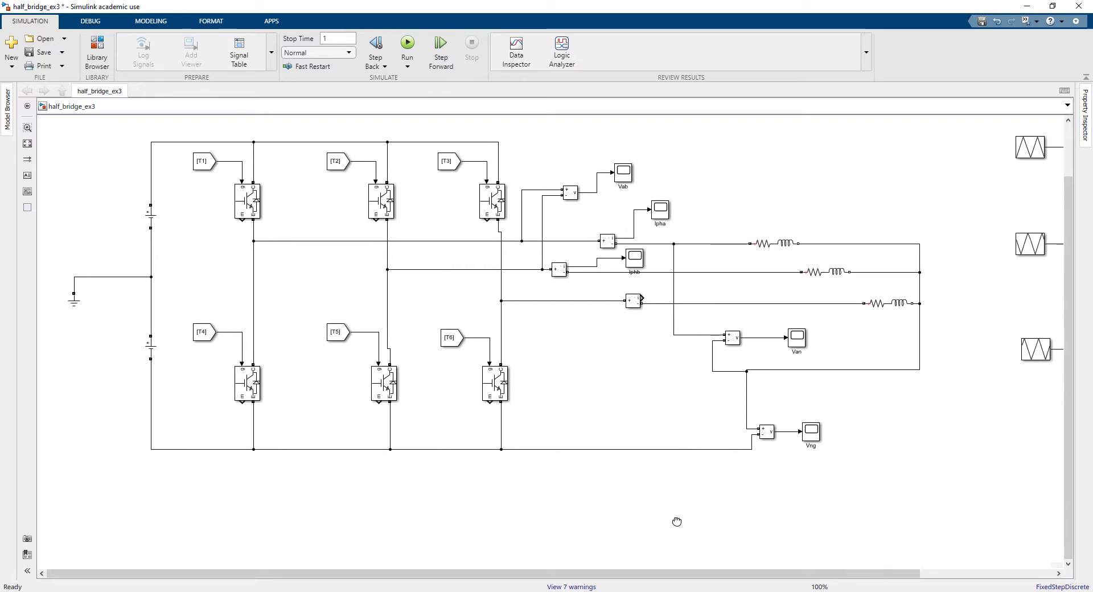
{"action": "left_click", "coordinate": [547, 448]}
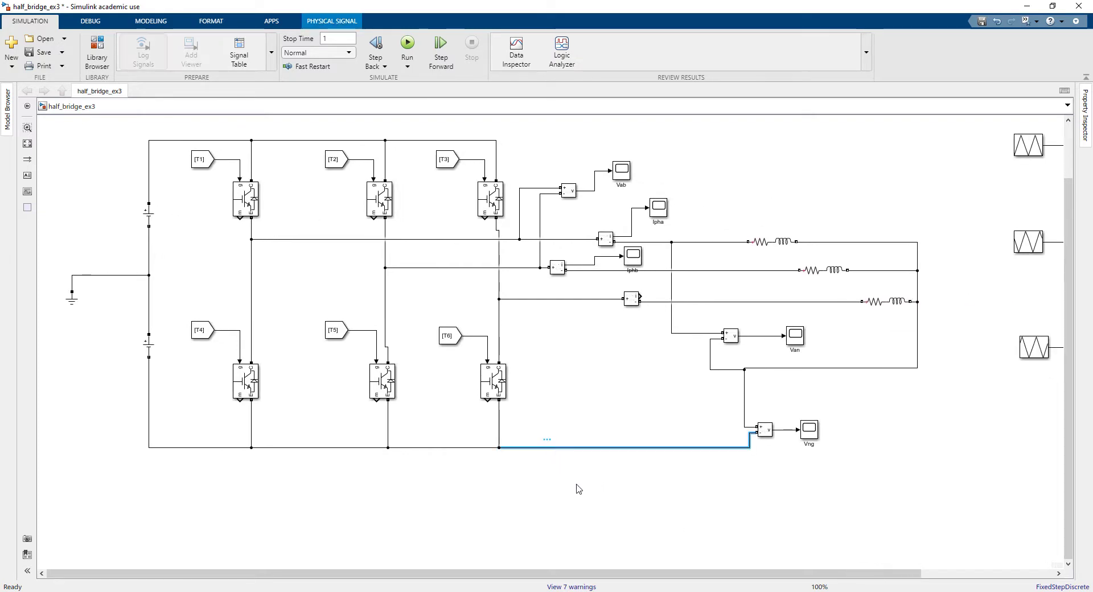
{"action": "left_click", "coordinate": [857, 389]}
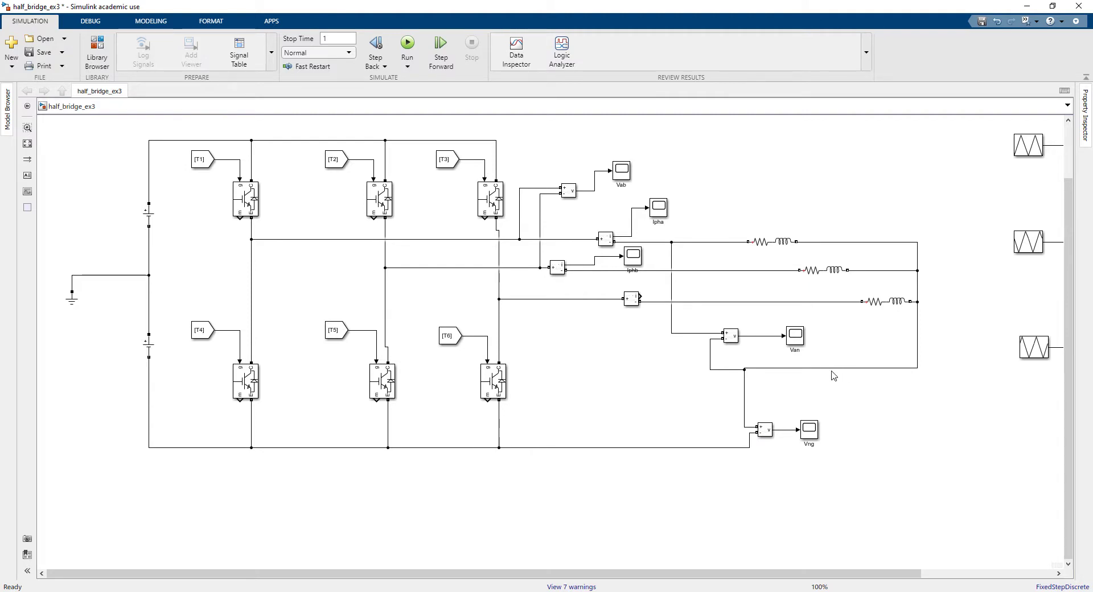
{"action": "left_click", "coordinate": [807, 369]}
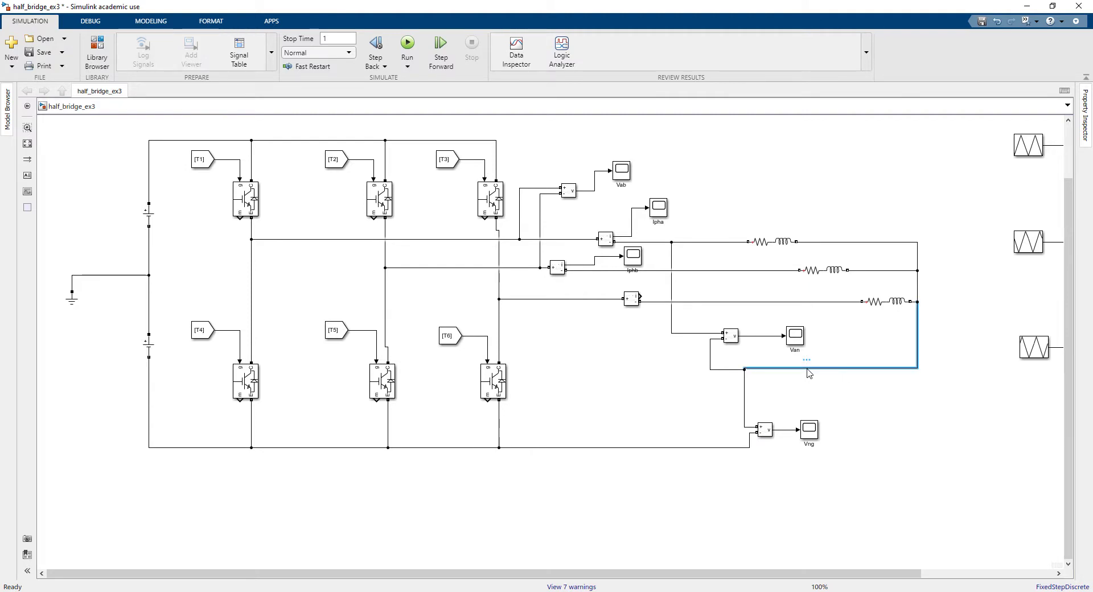
- Remove the wire from the load's star point to the voltage measurements and connect a copy of the ground to the star point
{"action": "left_click", "coordinate": [796, 403]}
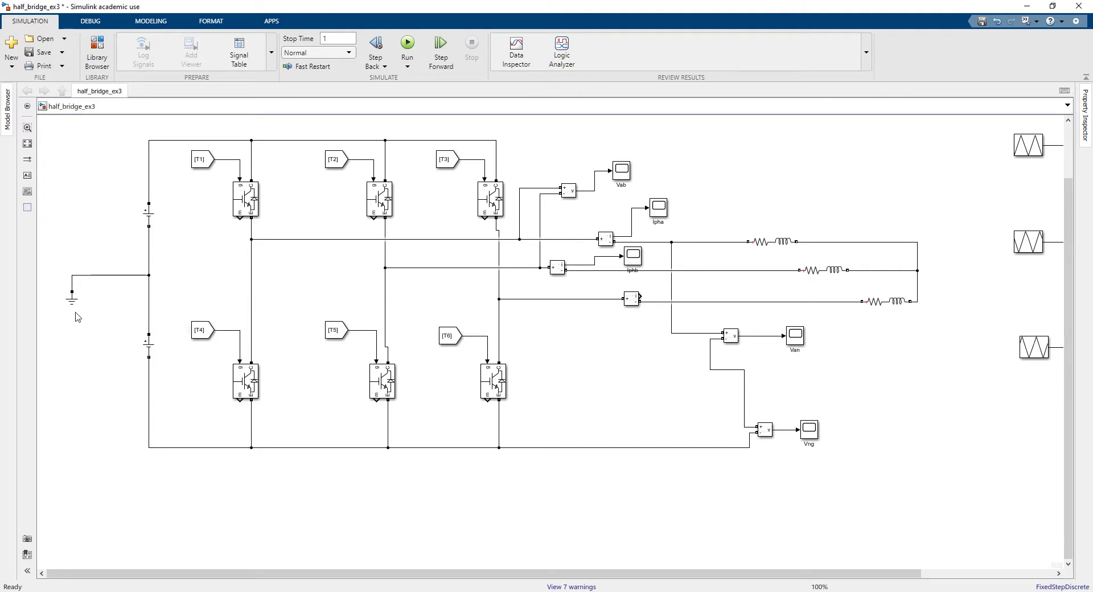
{"action": "left_click_drag", "start_coordinate": [73, 305], "coordinate": [954, 360]}
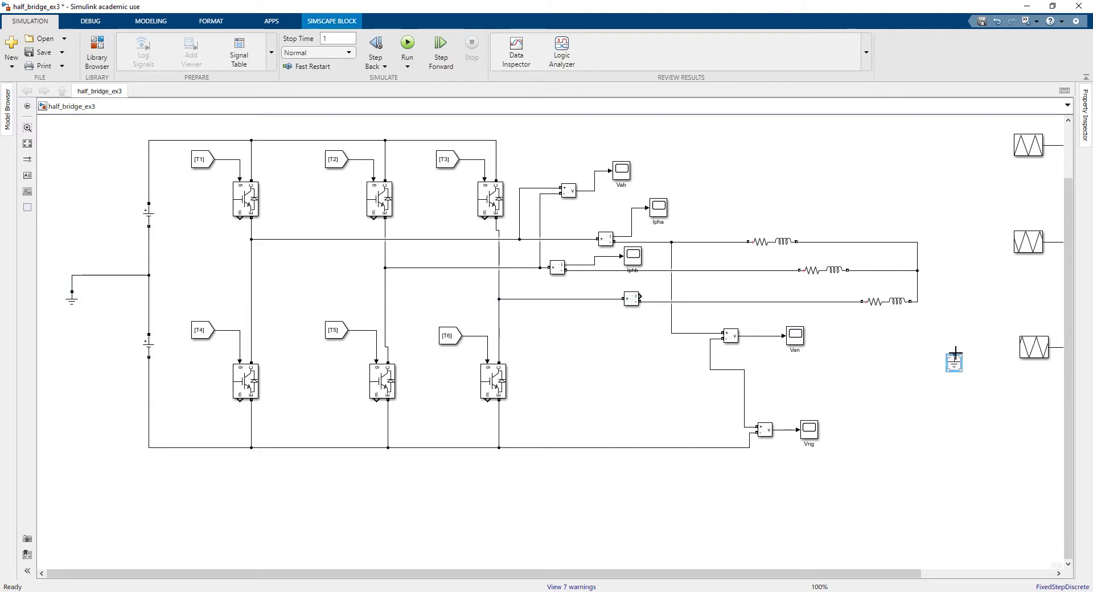
{"action": "left_click_drag", "start_coordinate": [947, 292], "coordinate": [920, 272]}
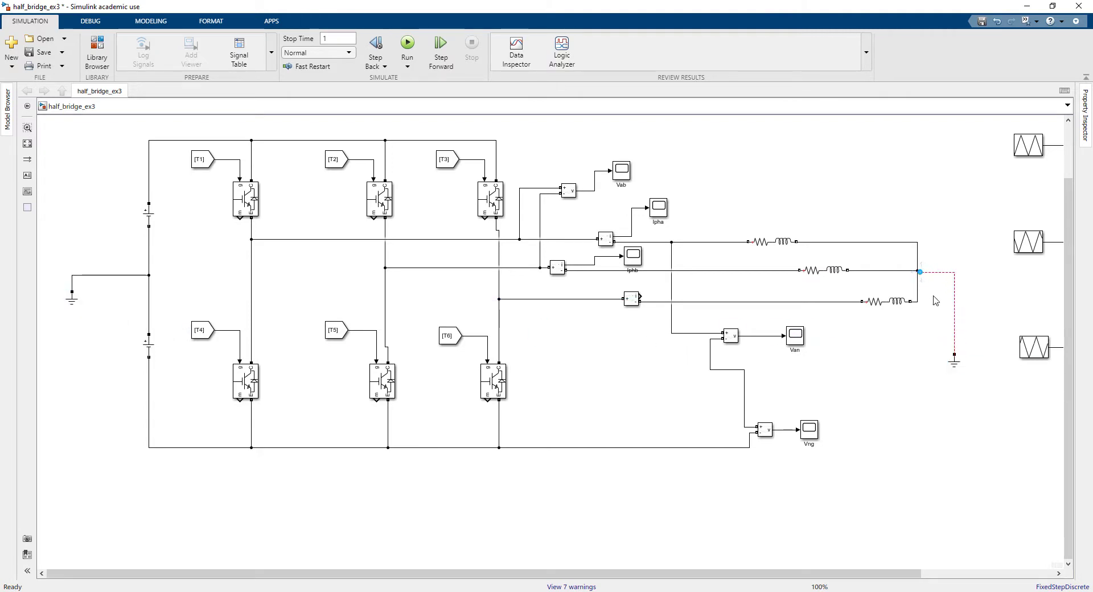
{"action": "left_click", "coordinate": [920, 273]}
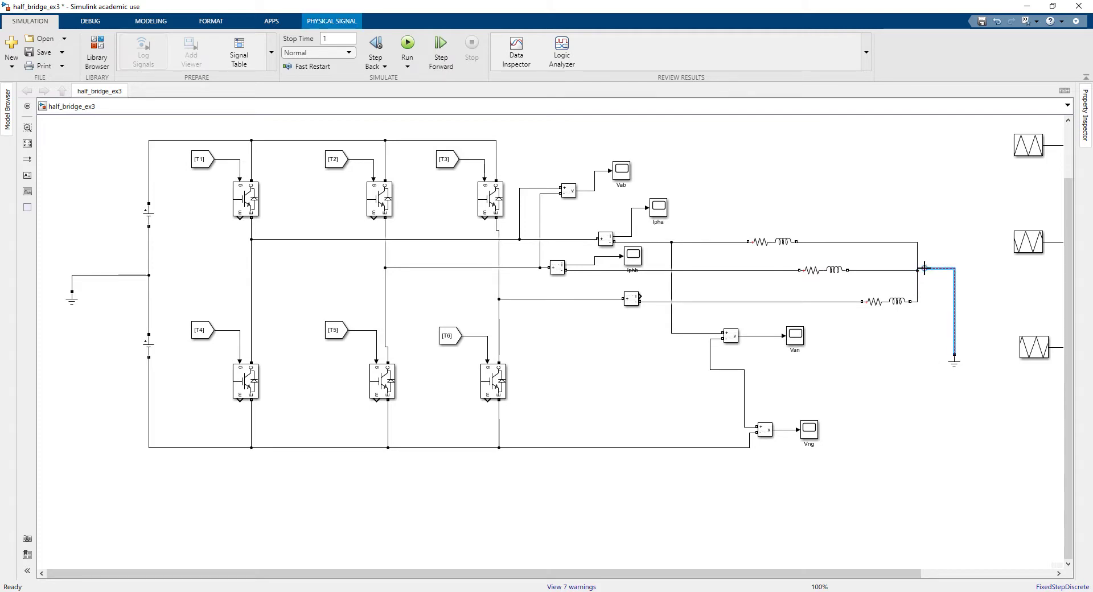
{"action": "left_click_drag", "start_coordinate": [924, 268], "coordinate": [917, 270]}
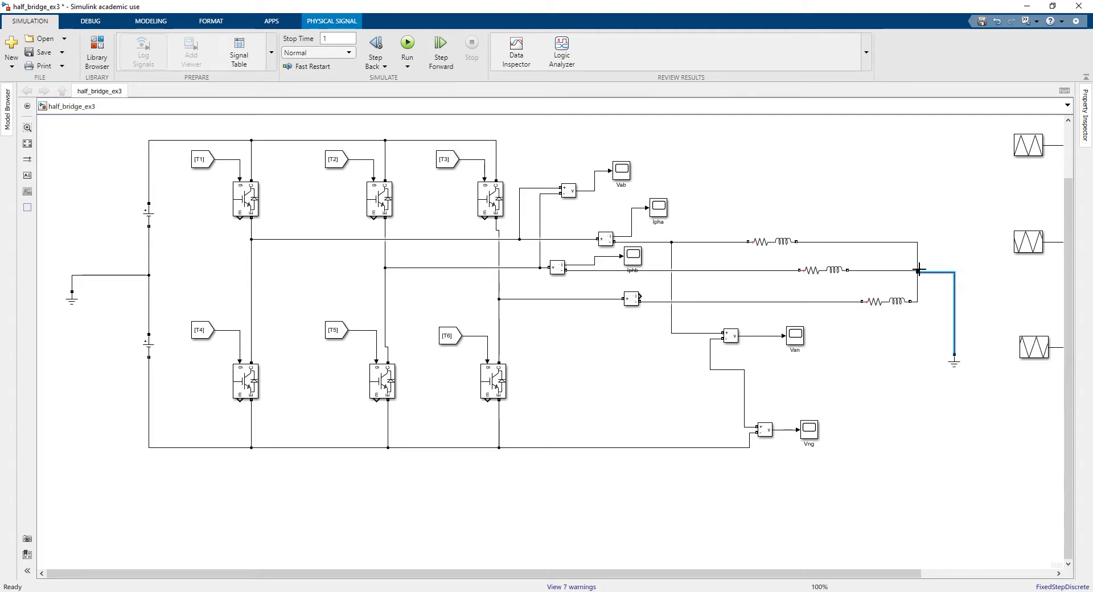
{"action": "left_click", "coordinate": [936, 377]}
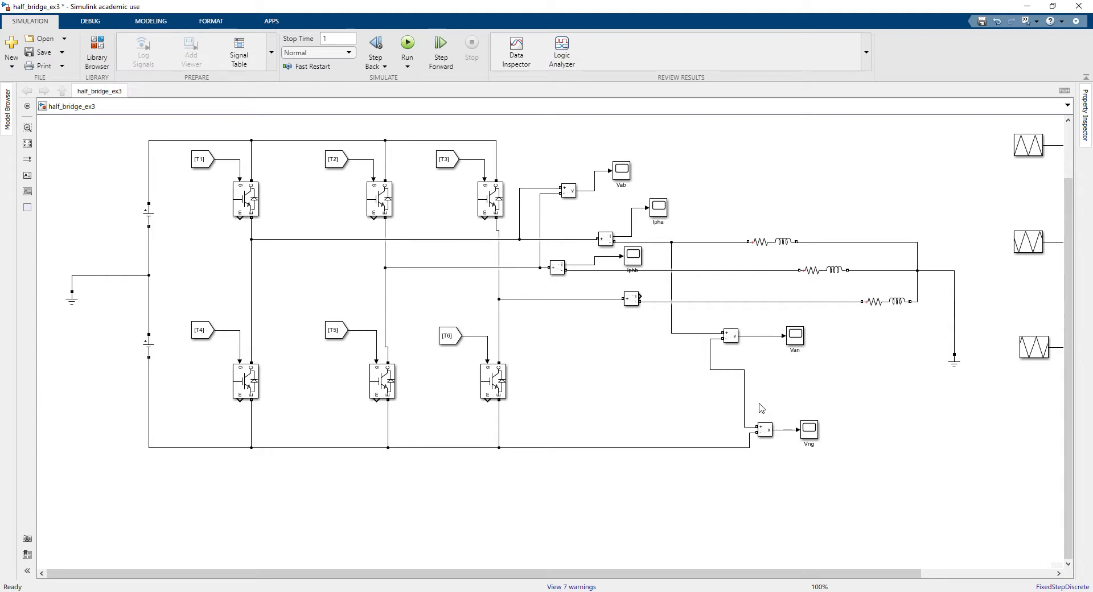
- Delete the Vng voltage measurement and scope with their wiring, and connect a ground copy to the Van measurement's negative terminal
{"action": "left_click_drag", "start_coordinate": [873, 404], "coordinate": [720, 469]}
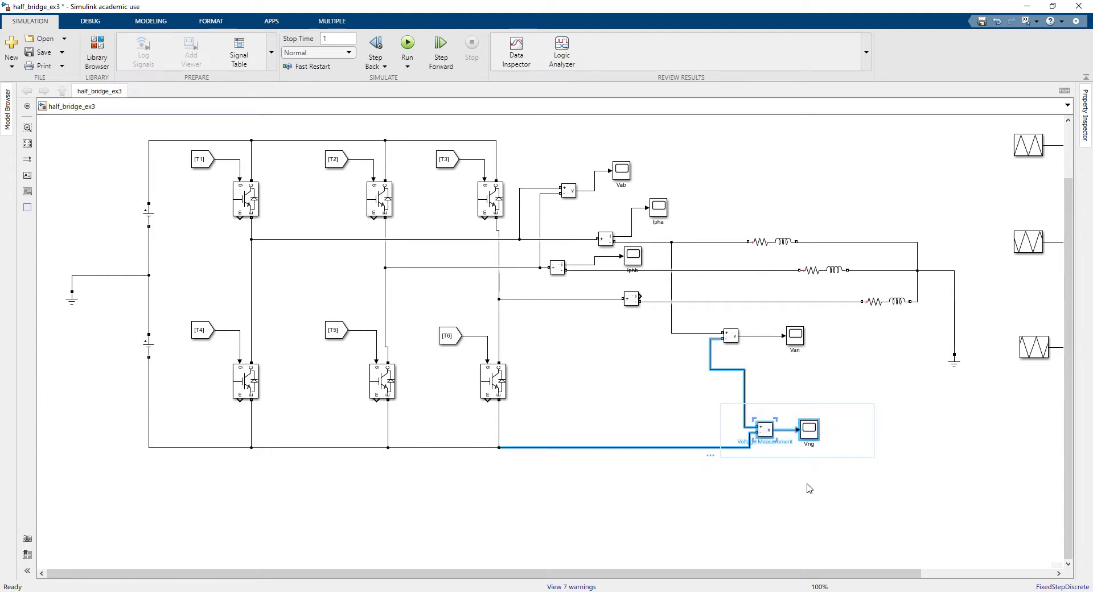
{"action": "key", "text": "Delete"}
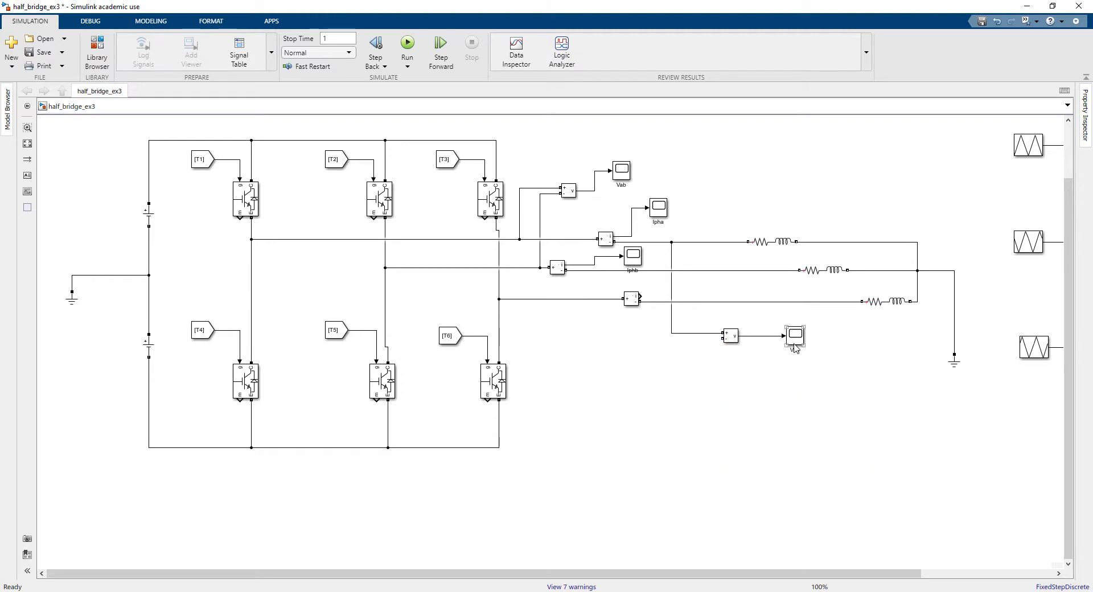
{"action": "mouse_move", "coordinate": [954, 368]}
{"action": "left_mouse_down"}
{"action": "mouse_move", "coordinate": [866, 384]}
{"action": "mouse_move", "coordinate": [692, 369]}
{"action": "mouse_move", "coordinate": [704, 333]}
{"action": "mouse_move", "coordinate": [721, 339]}
{"action": "left_mouse_up"}
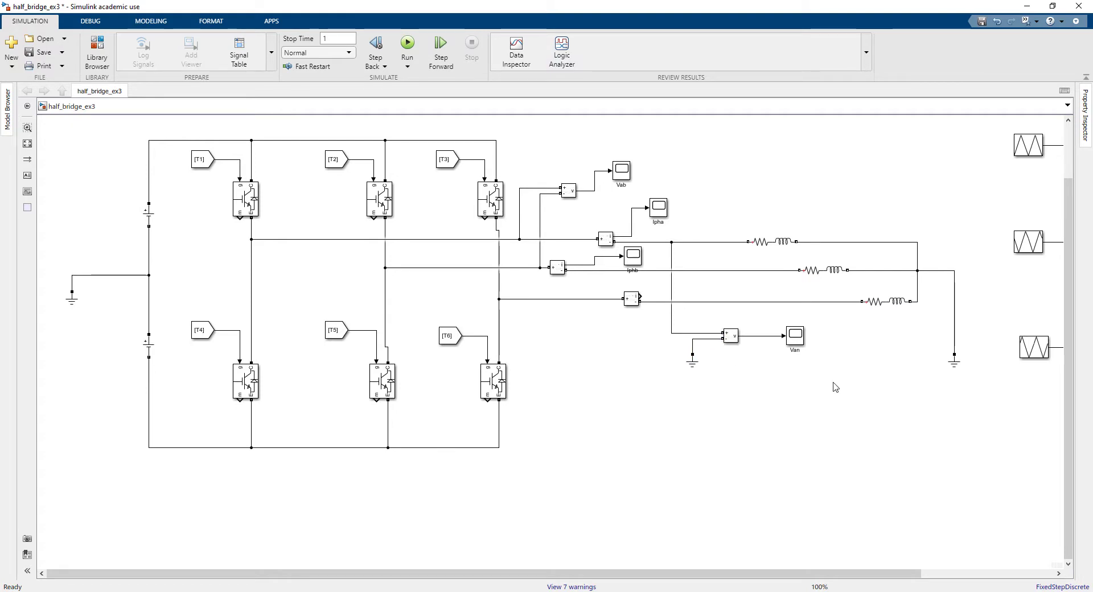
- Move the Van measurement, its scope and ground above the phase A load, and shift the Ipha scope closer to its current measurement
{"action": "left_click_drag", "start_coordinate": [832, 385], "coordinate": [789, 172]}
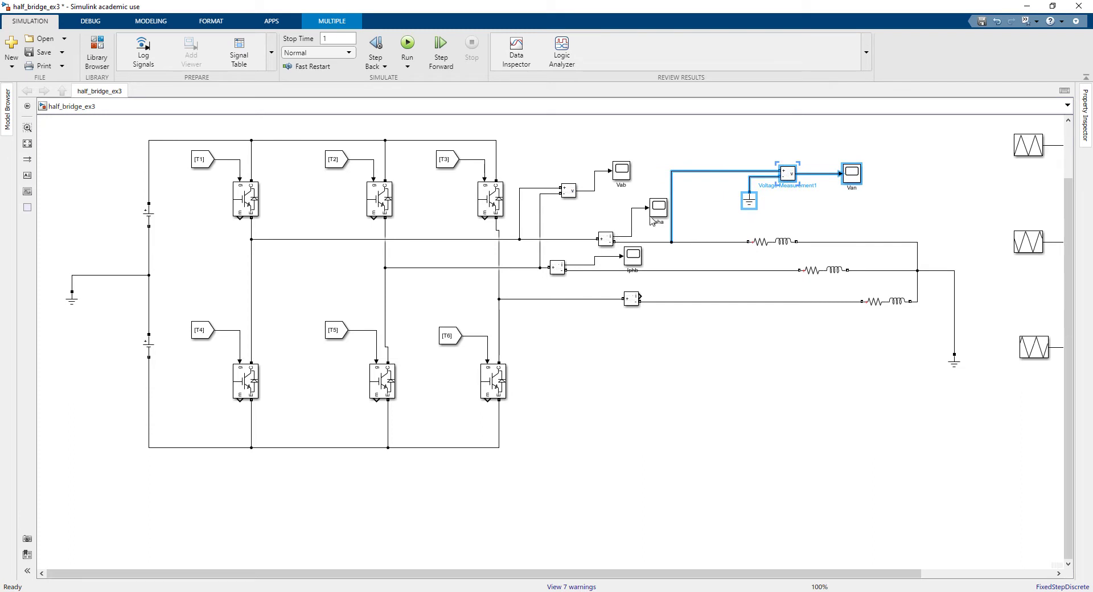
{"action": "left_click_drag", "start_coordinate": [652, 220], "coordinate": [642, 210]}
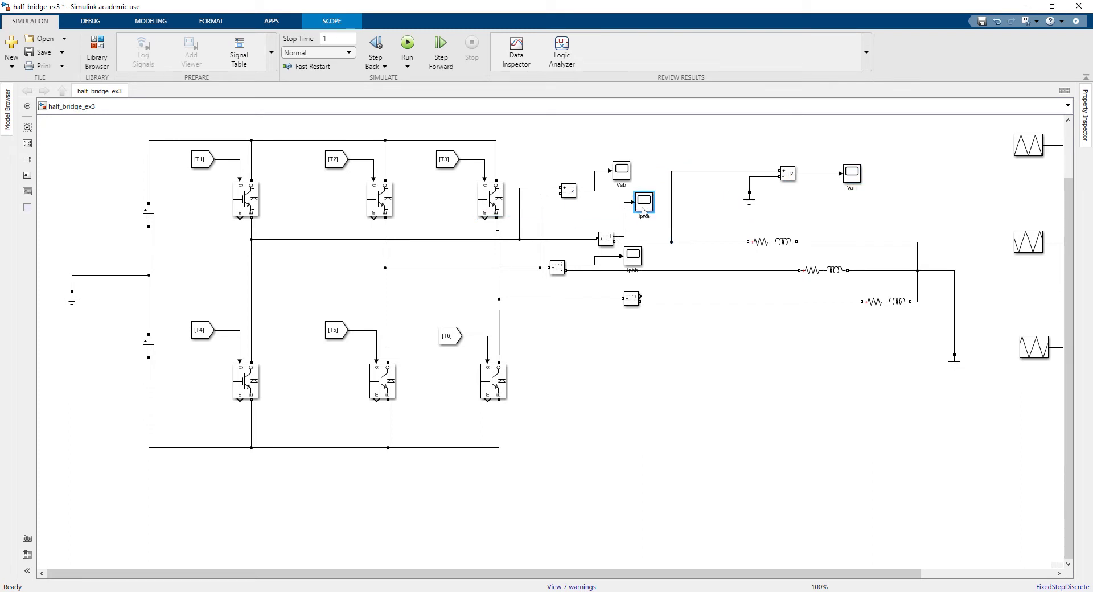
{"action": "left_click", "coordinate": [692, 371]}
- Run the simulation and examine a few cycles of the Vab waveform between about 0.47 and 0.54 s
{"action": "scroll", "coordinate": [667, 381], "scroll_direction": "up", "scroll_amount": 5}
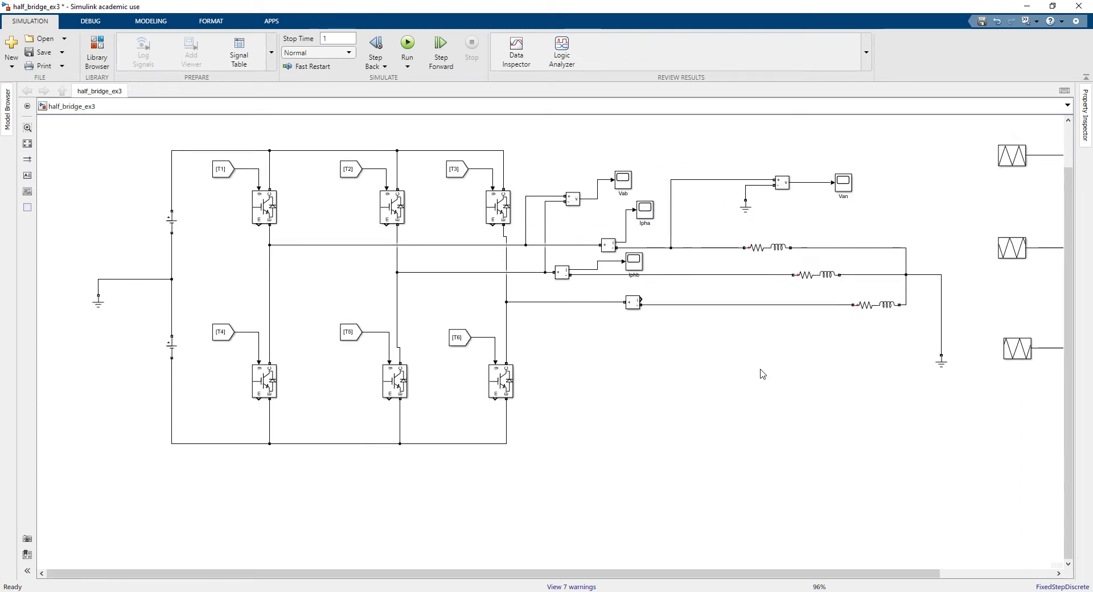
{"action": "left_click_drag", "start_coordinate": [674, 456], "coordinate": [854, 439]}
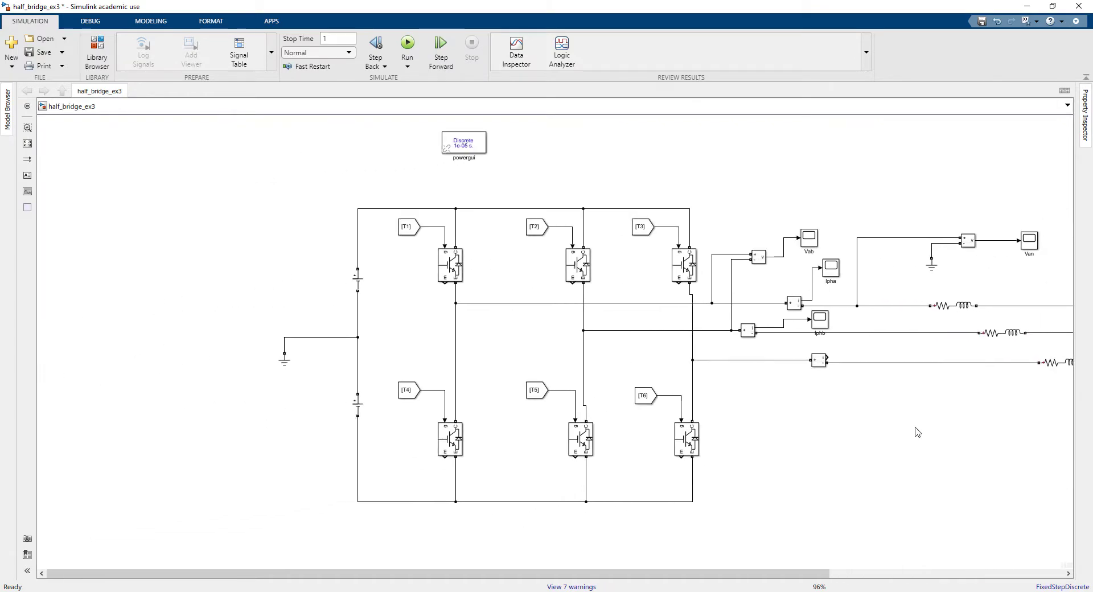
{"action": "scroll", "coordinate": [370, 319], "scroll_direction": "up", "scroll_amount": 3}
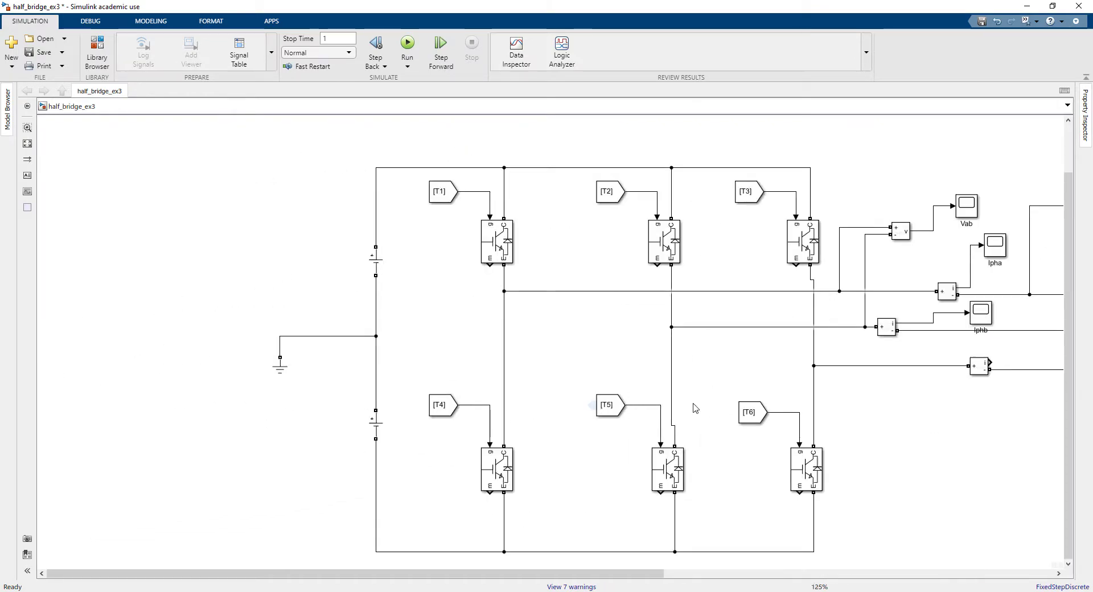
{"action": "scroll", "coordinate": [695, 408], "scroll_direction": "down", "scroll_amount": 2}
{"action": "left_click_drag", "start_coordinate": [864, 409], "coordinate": [629, 427]}
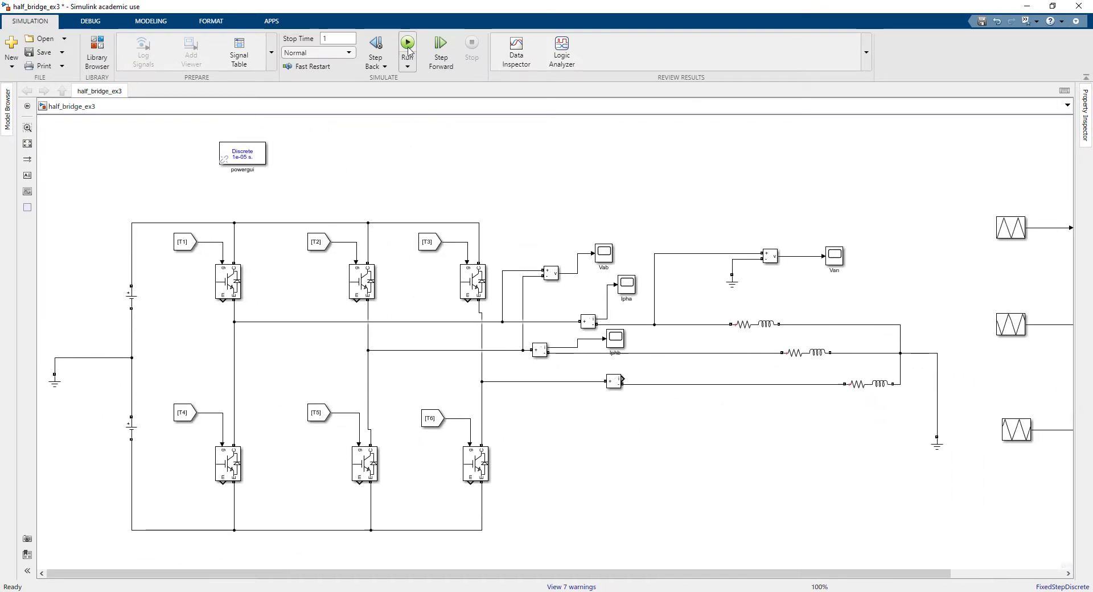
{"action": "left_click", "coordinate": [407, 45]}
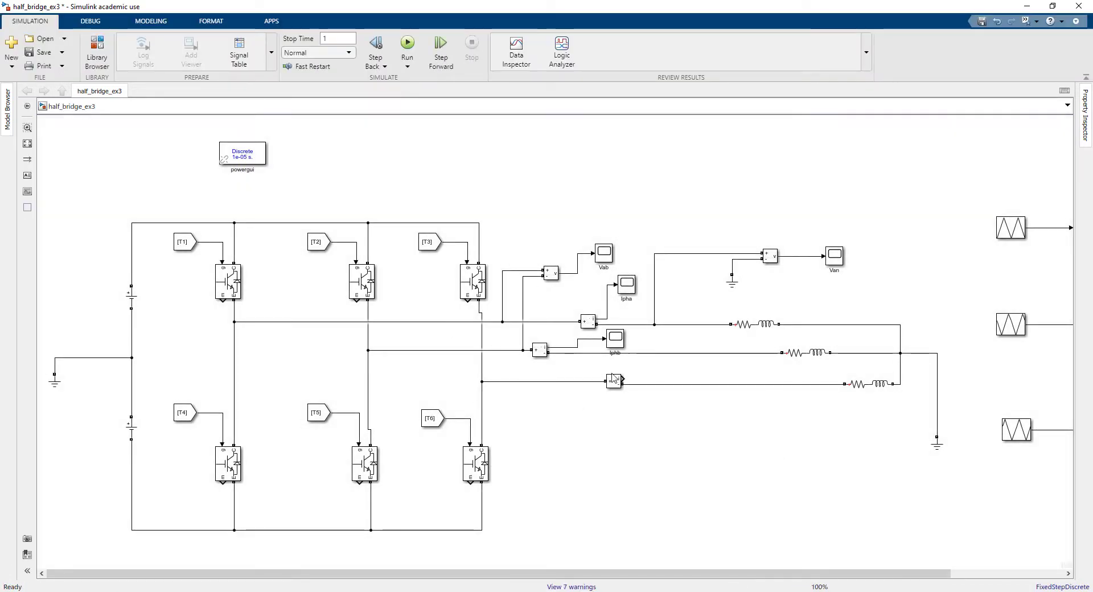
{"action": "double_click", "coordinate": [605, 256]}
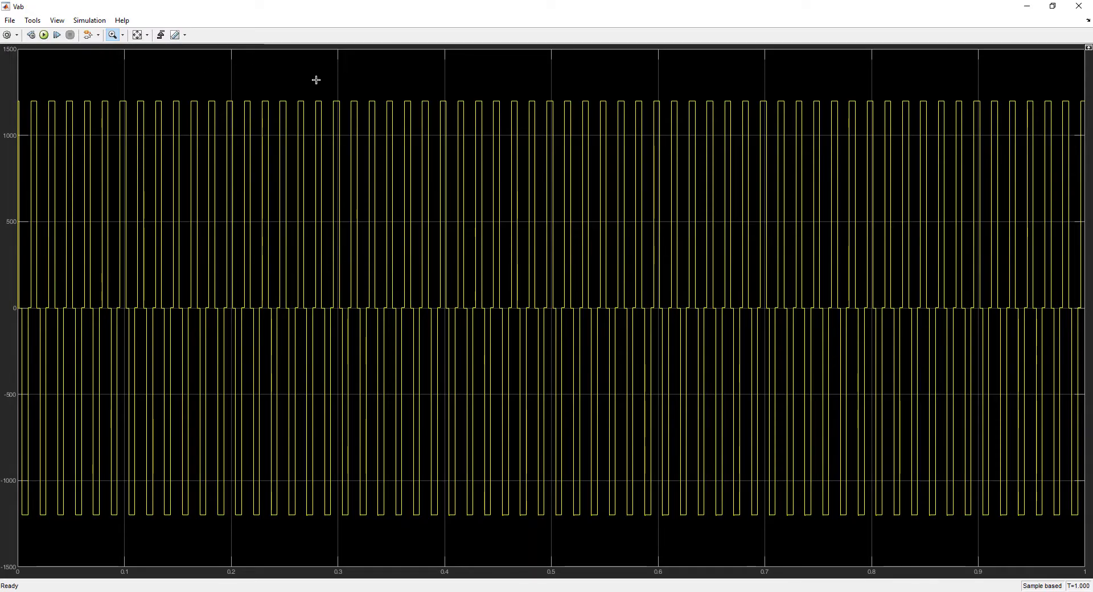
{"action": "left_click_drag", "start_coordinate": [519, 82], "coordinate": [590, 73]}
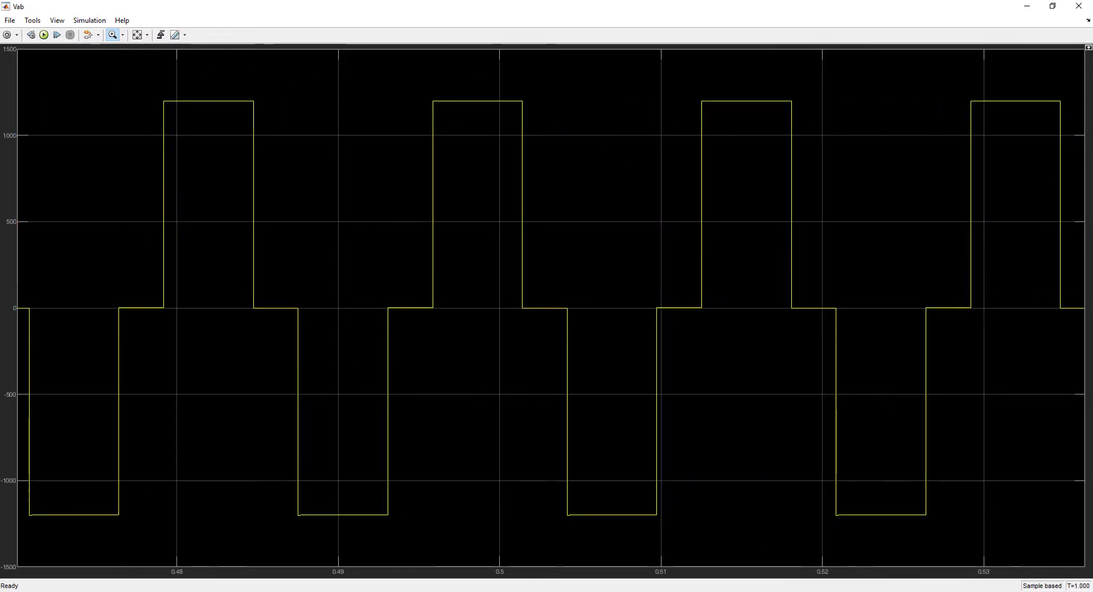
{"action": "left_click", "coordinate": [1079, 6]}
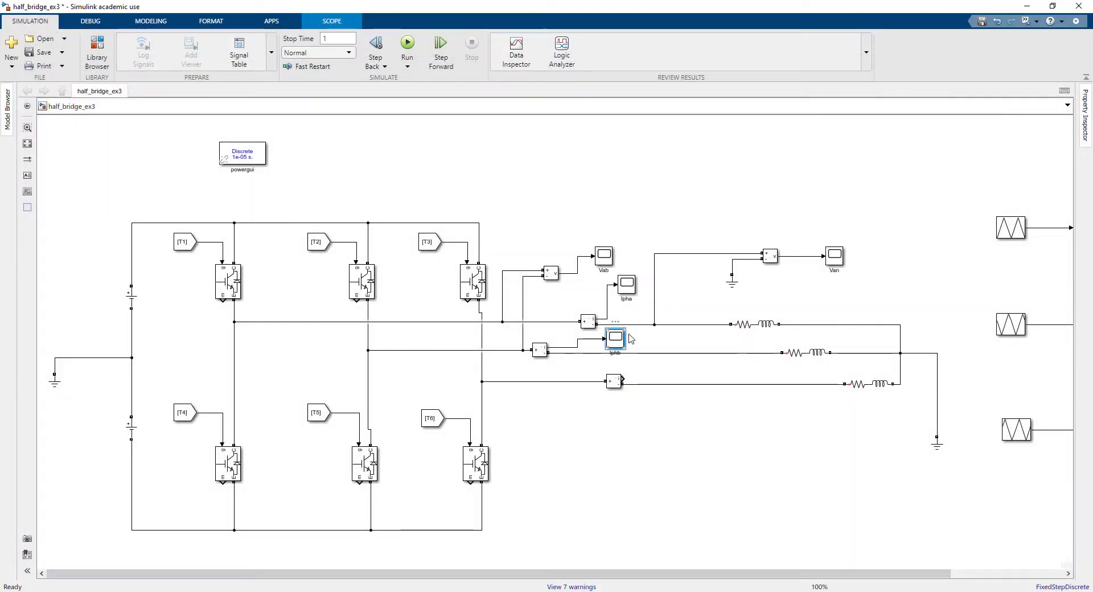
- Examine a few cycles of the Van voltage around 0.42 s and of the Ipha current around 0.49 s
{"action": "double_click", "coordinate": [834, 256]}
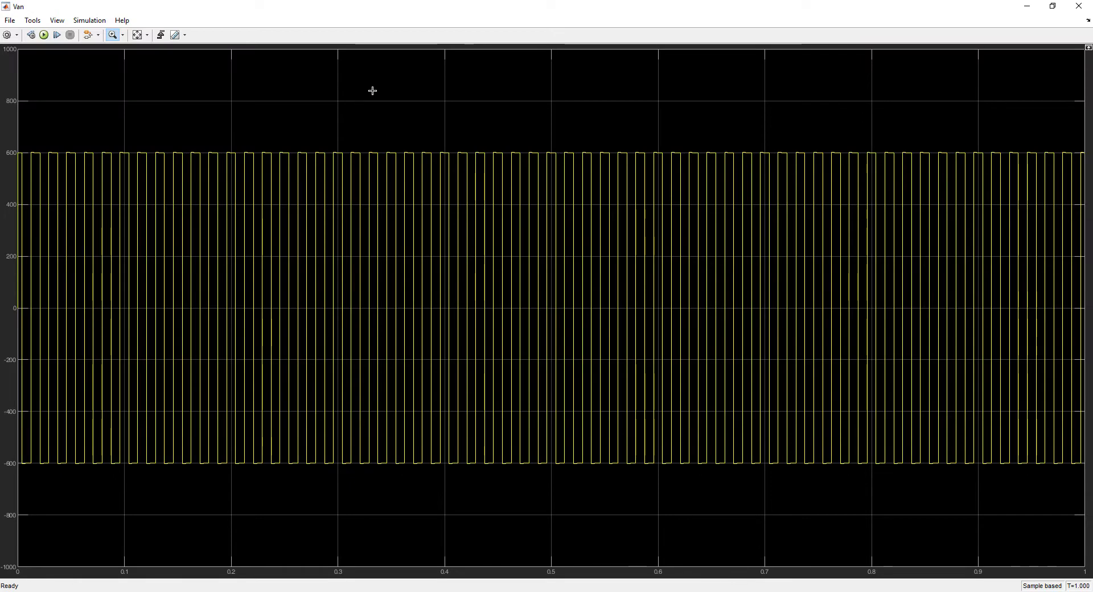
{"action": "left_click_drag", "start_coordinate": [431, 116], "coordinate": [501, 116]}
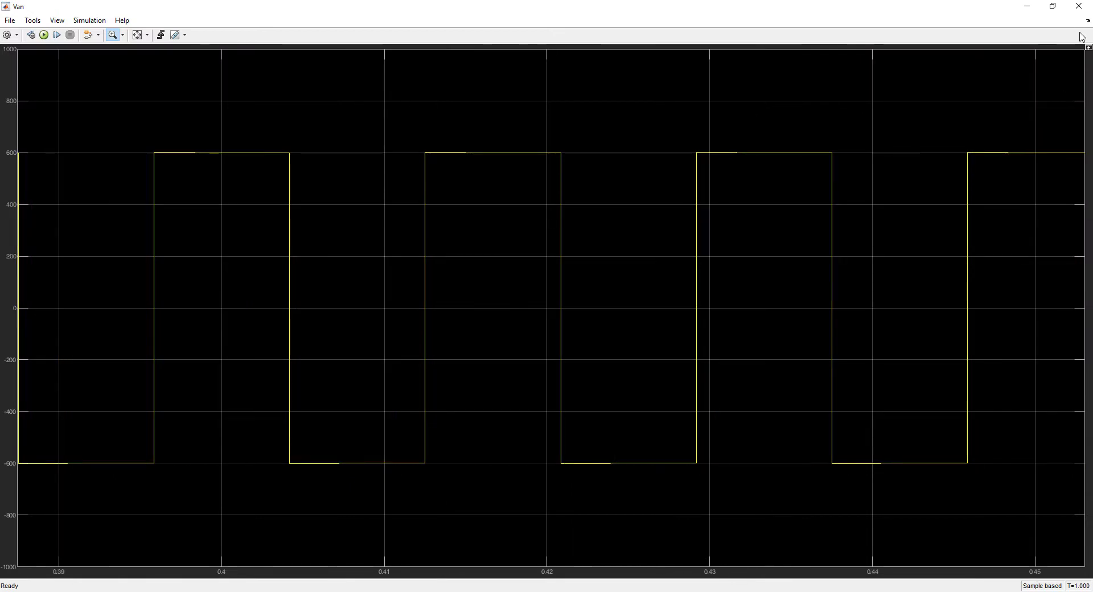
{"action": "left_click", "coordinate": [1079, 7]}
{"action": "double_click", "coordinate": [634, 287]}
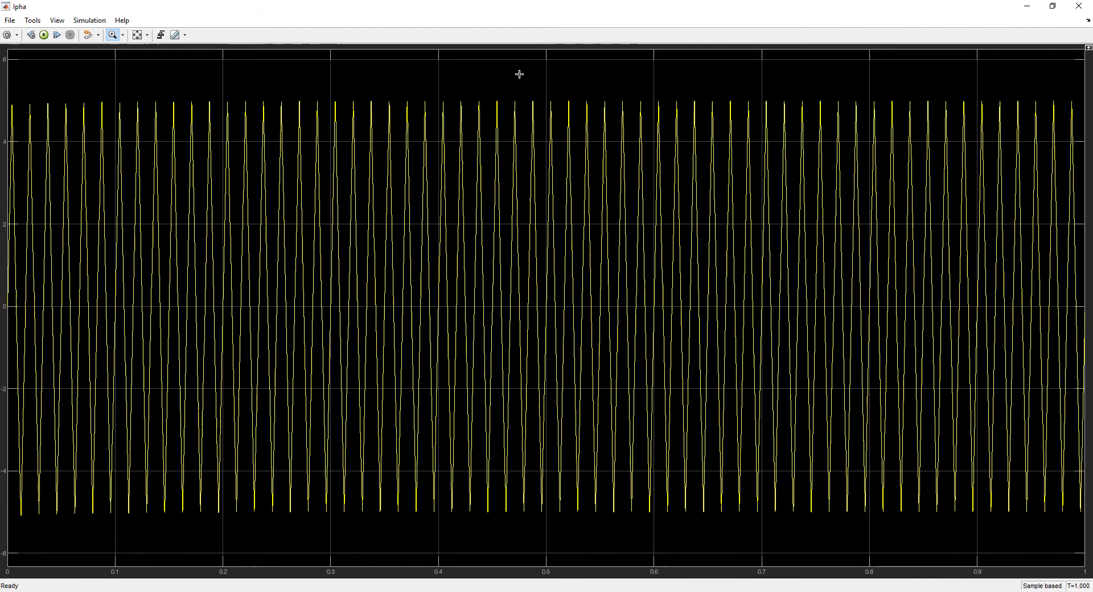
{"action": "left_click_drag", "start_coordinate": [493, 74], "coordinate": [574, 74]}
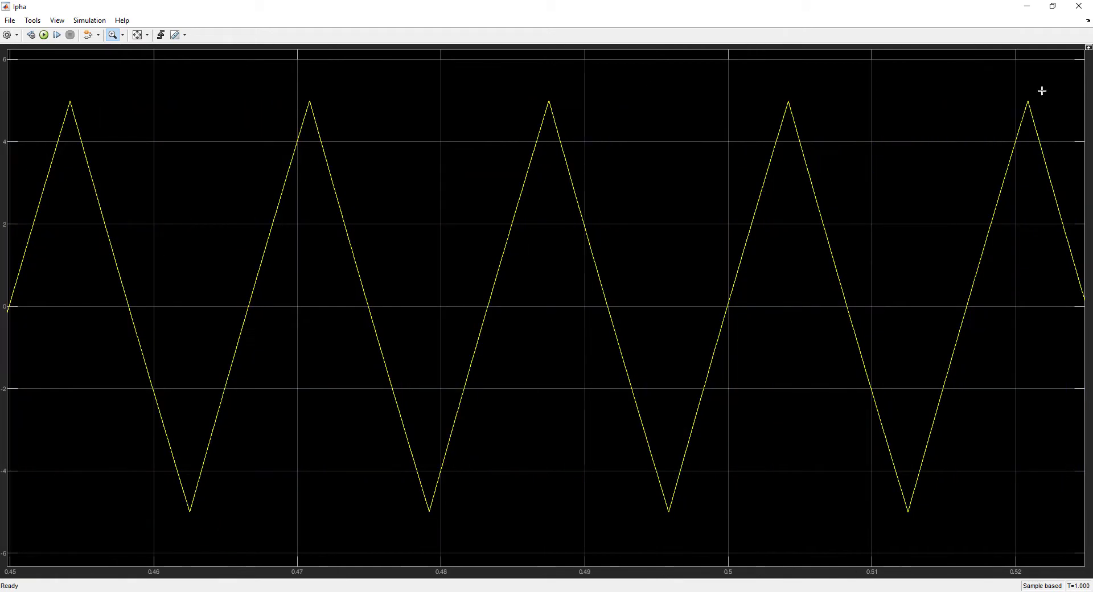
{"action": "left_click", "coordinate": [1079, 5]}
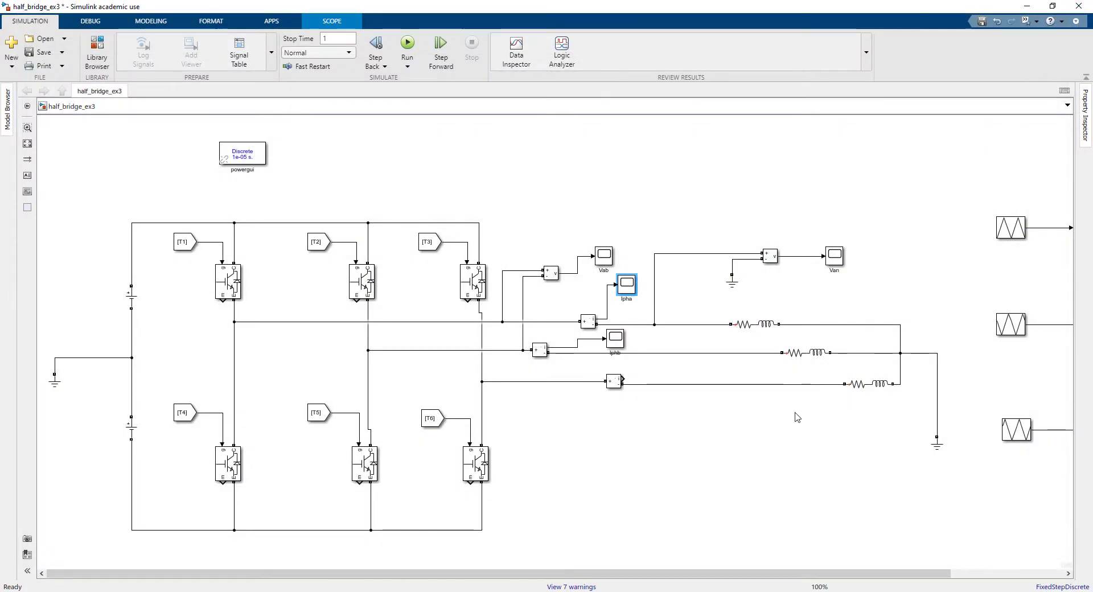
{"action": "scroll", "coordinate": [667, 450], "scroll_direction": "down", "scroll_amount": 1}
{"action": "scroll", "coordinate": [630, 429], "scroll_direction": "down", "scroll_amount": 1}
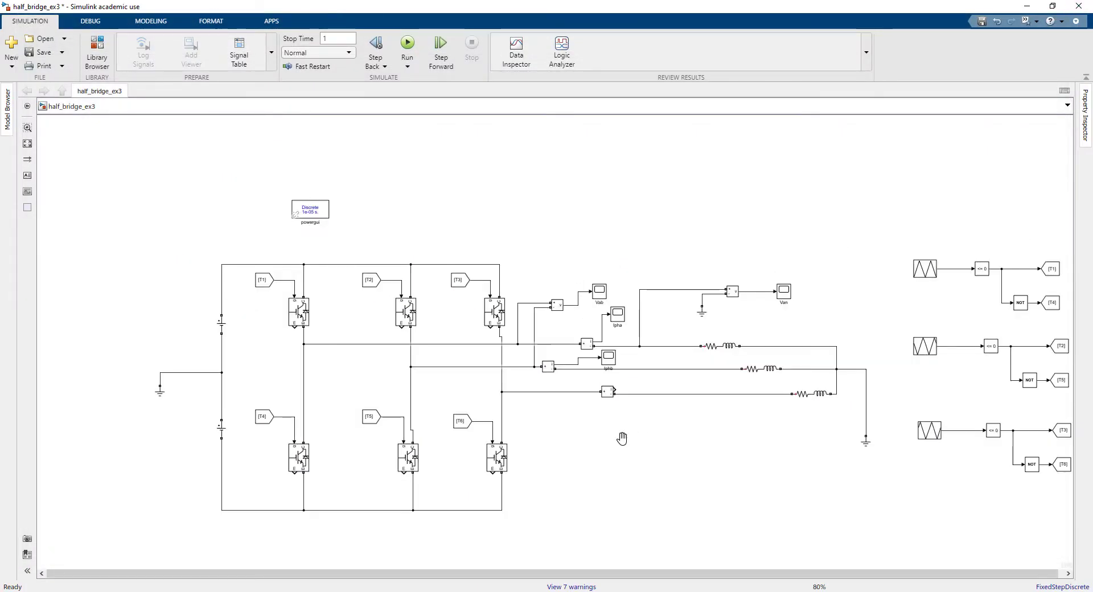
{"action": "left_click_drag", "start_coordinate": [622, 439], "coordinate": [593, 445]}
{"action": "scroll", "coordinate": [590, 483], "scroll_direction": "up", "scroll_amount": 1}
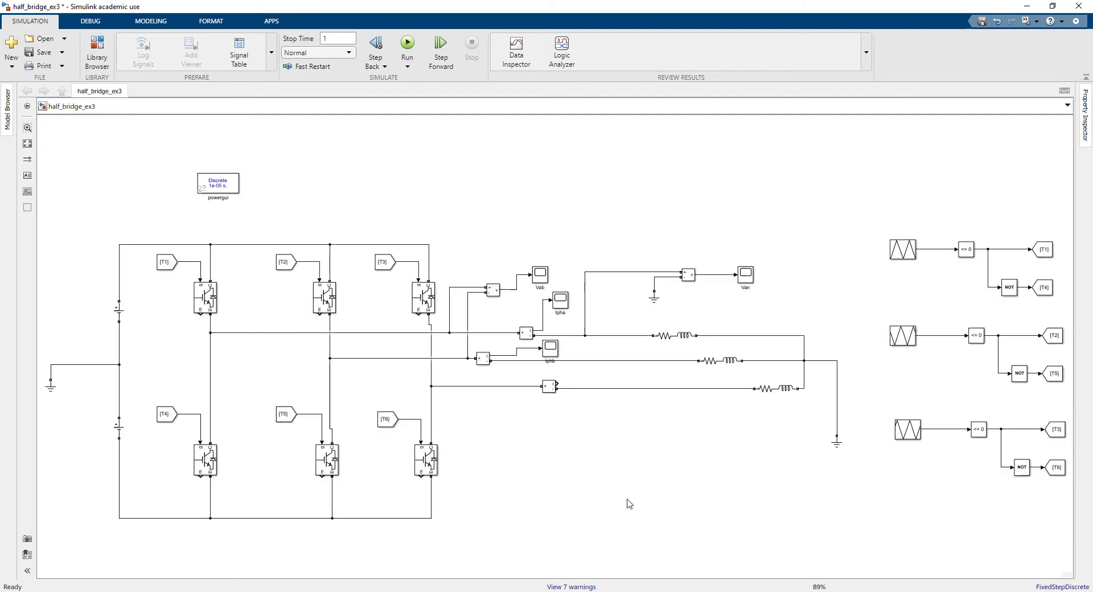